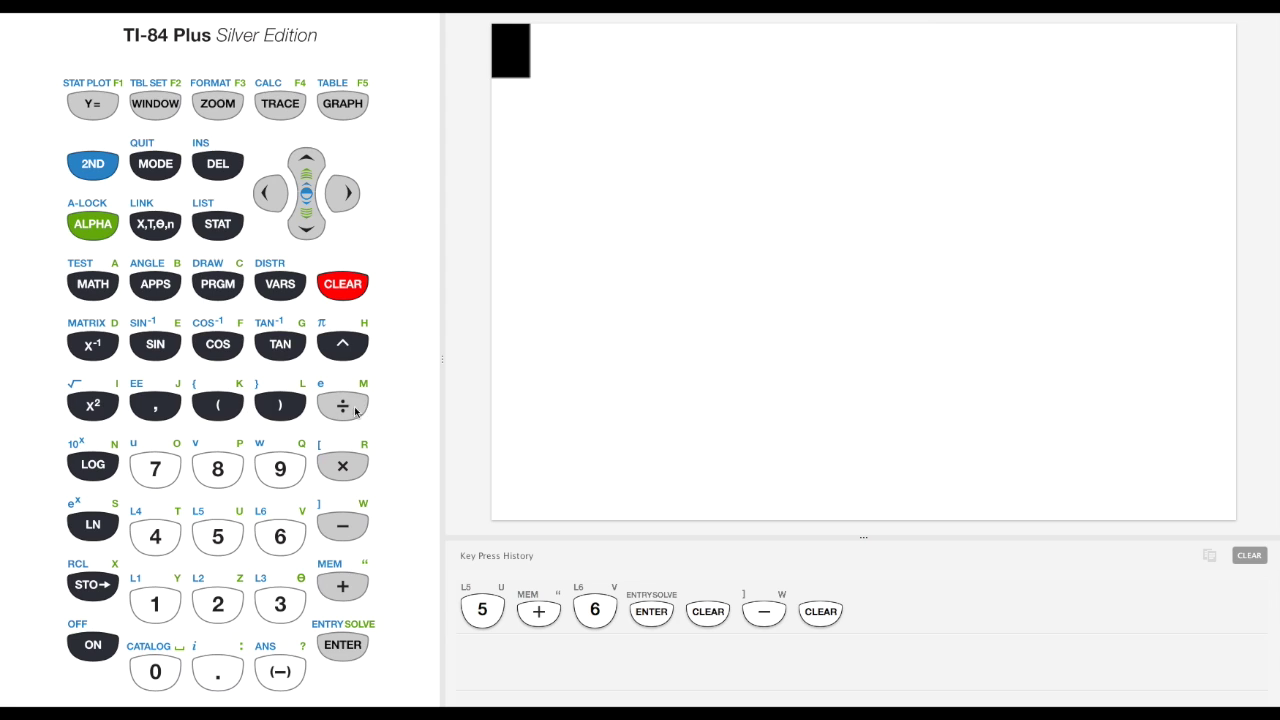
# Step: Start a new home-screen entry with the digit 5
pyautogui.click(220, 538)
# Step: Evaluate 5+6 on the home screen, giving 11
pyautogui.click(340, 590)
pyautogui.click(286, 540)
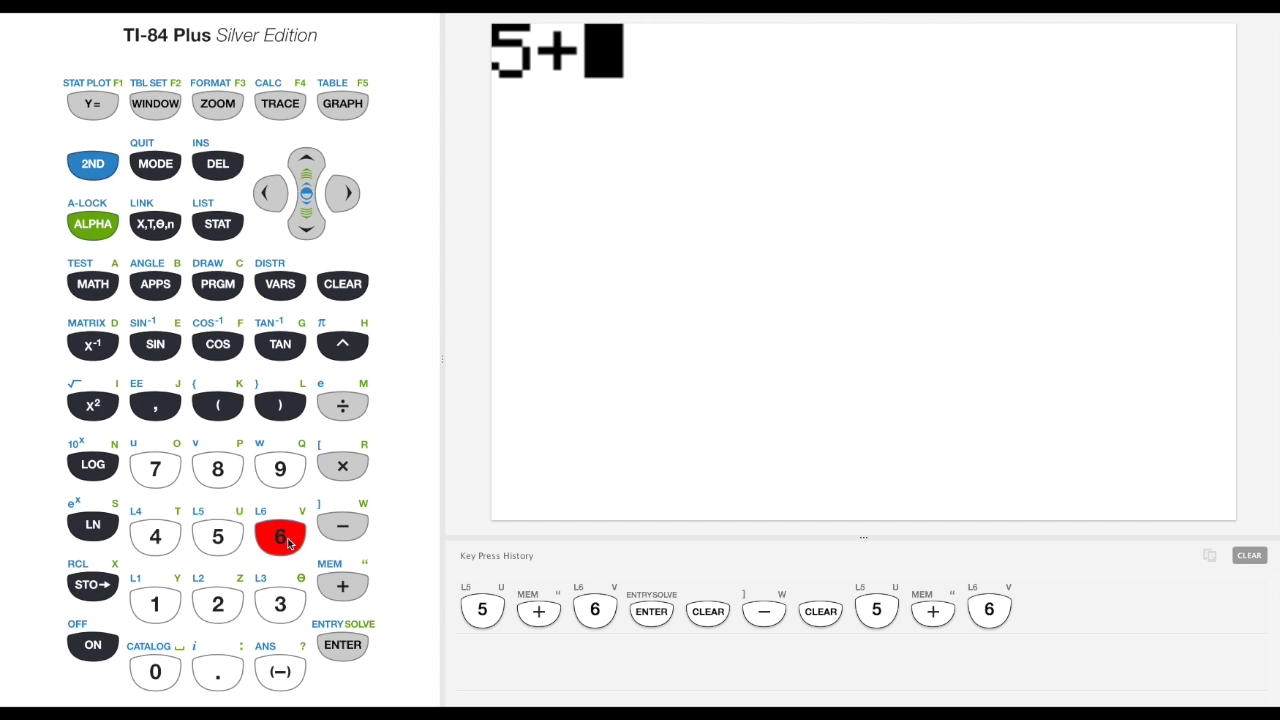
pyautogui.click(348, 645)
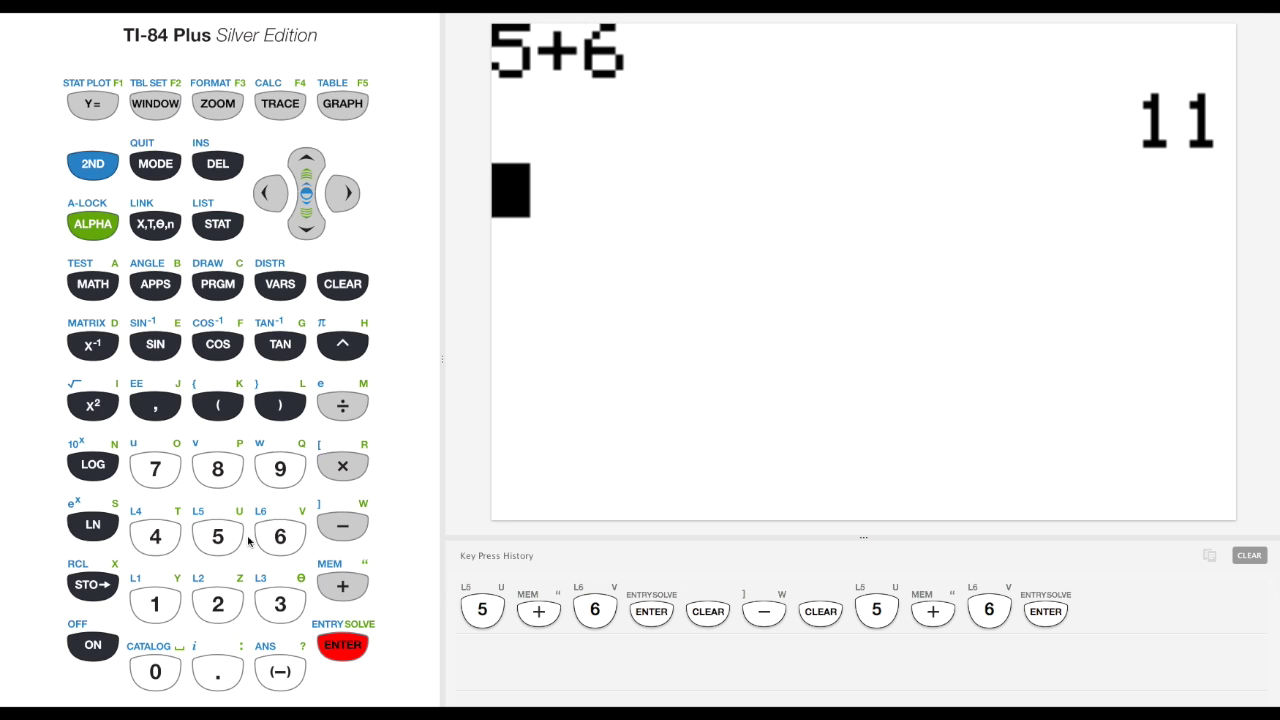
# Step: Evaluate 8/4, giving 2
pyautogui.click(220, 472)
pyautogui.click(342, 405)
pyautogui.click(162, 538)
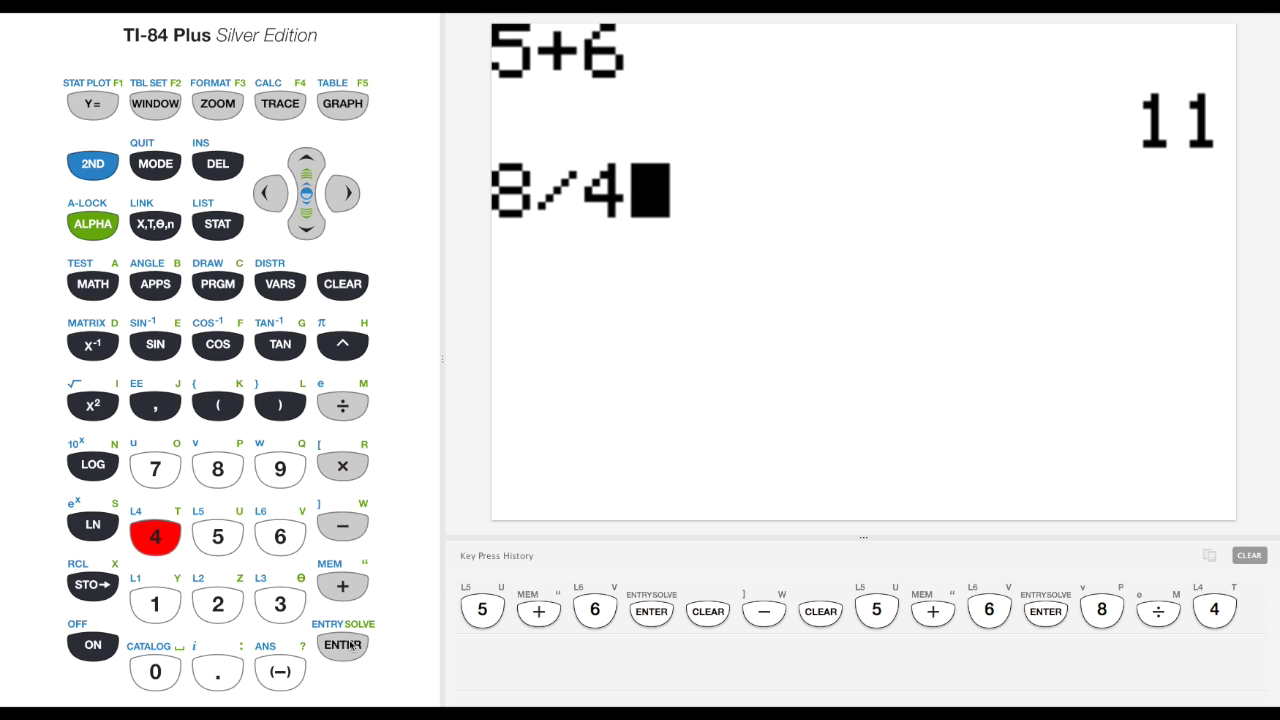
pyautogui.click(342, 645)
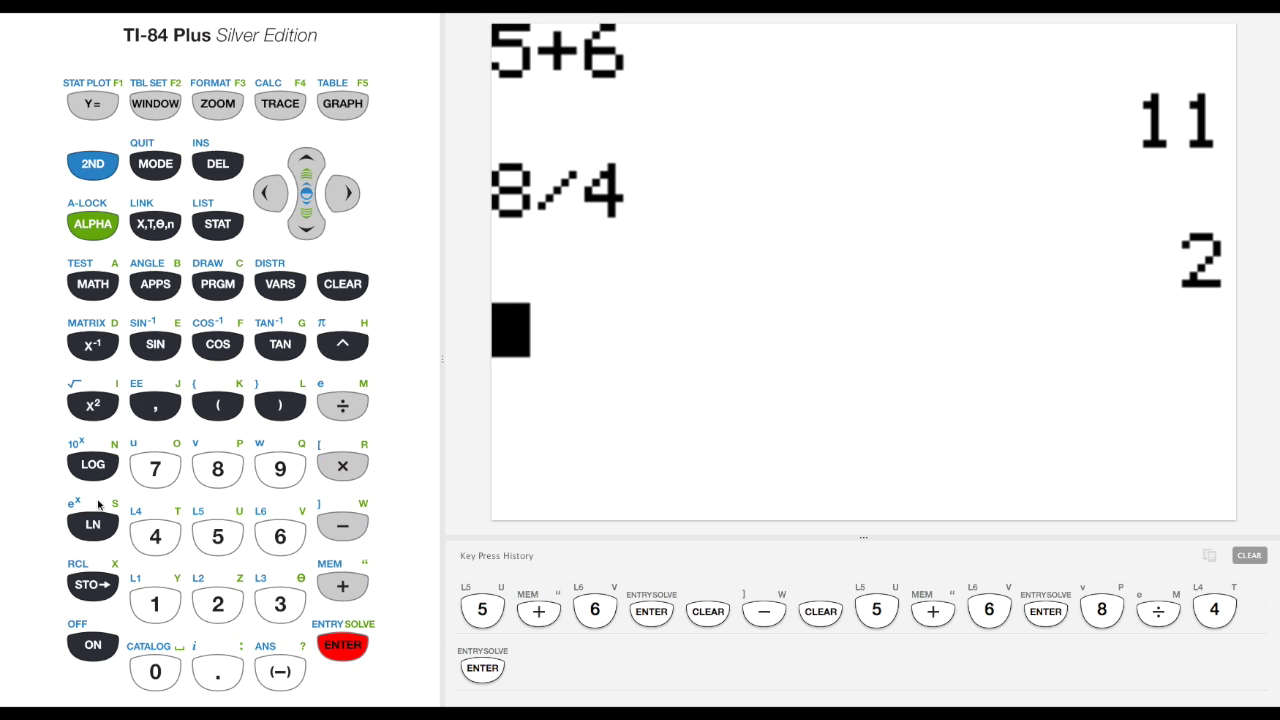
# Step: Evaluate 5 squared to get 25, then begin a square root entry
pyautogui.click(217, 537)
pyautogui.click(93, 405)
pyautogui.click(343, 645)
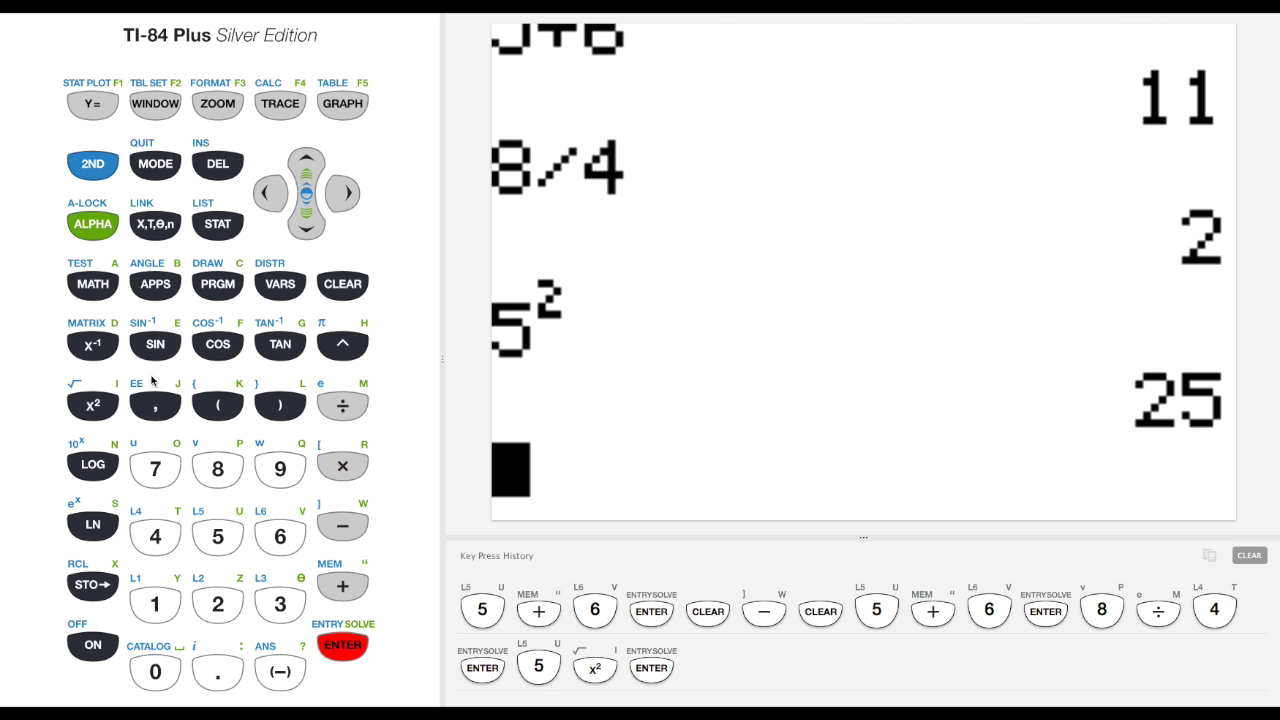
pyautogui.click(90, 167)
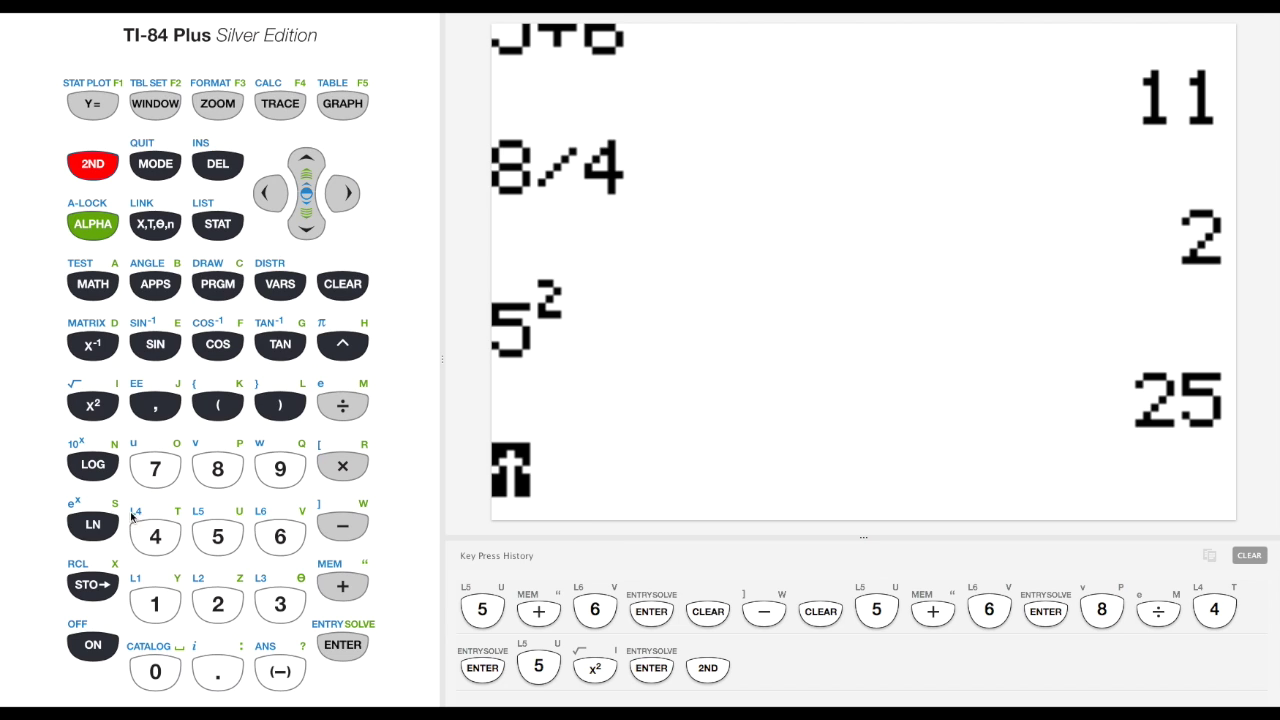
pyautogui.click(94, 406)
# Step: Evaluate √9 to get 3, then start another square root
pyautogui.click(279, 480)
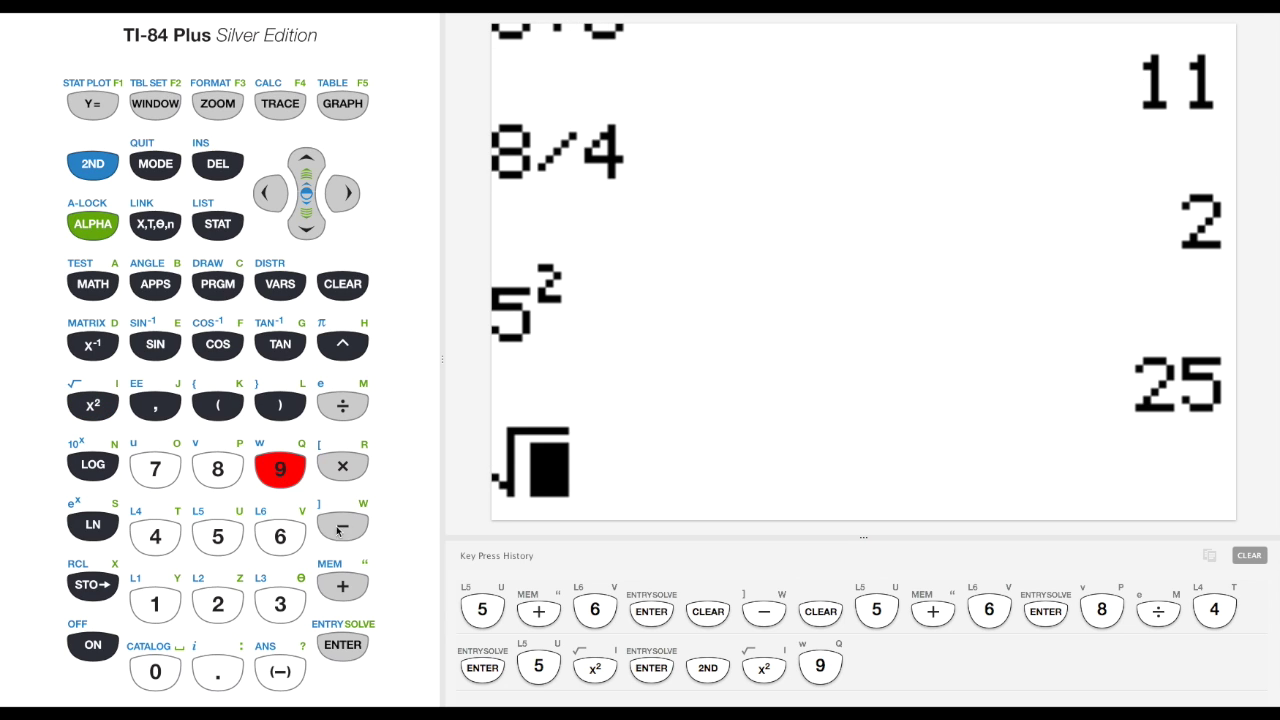
pyautogui.click(348, 647)
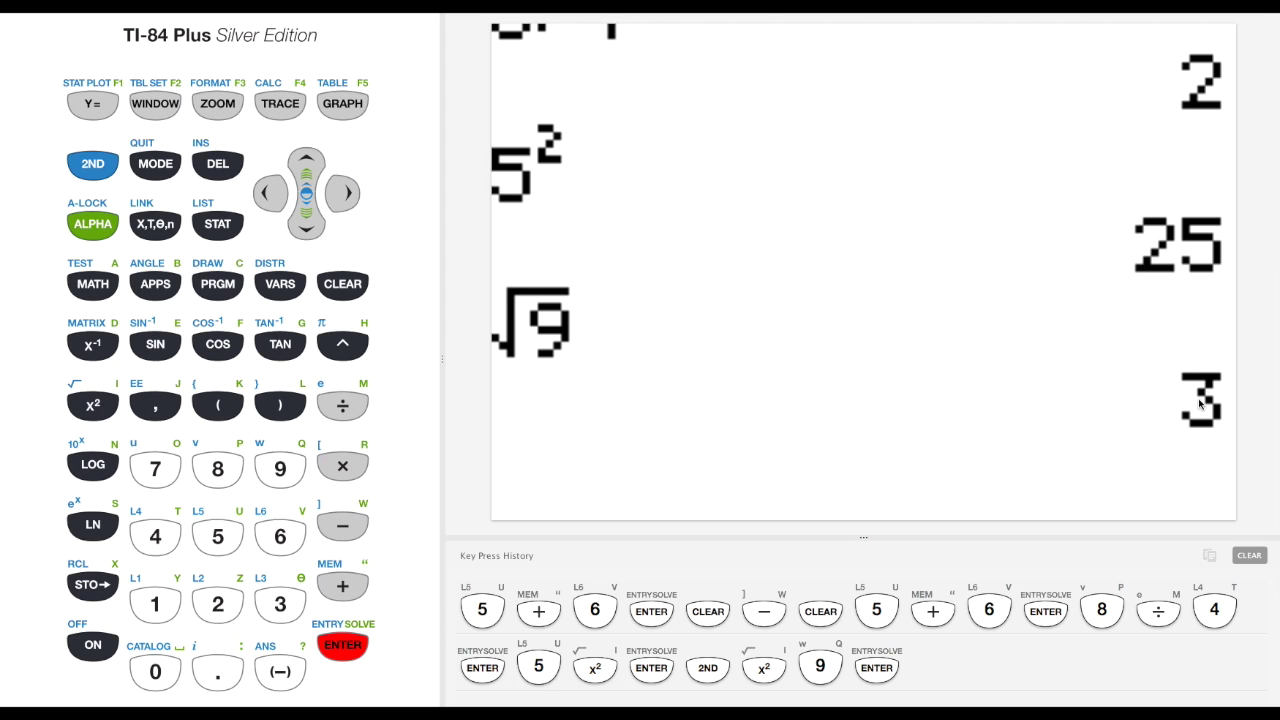
pyautogui.click(103, 168)
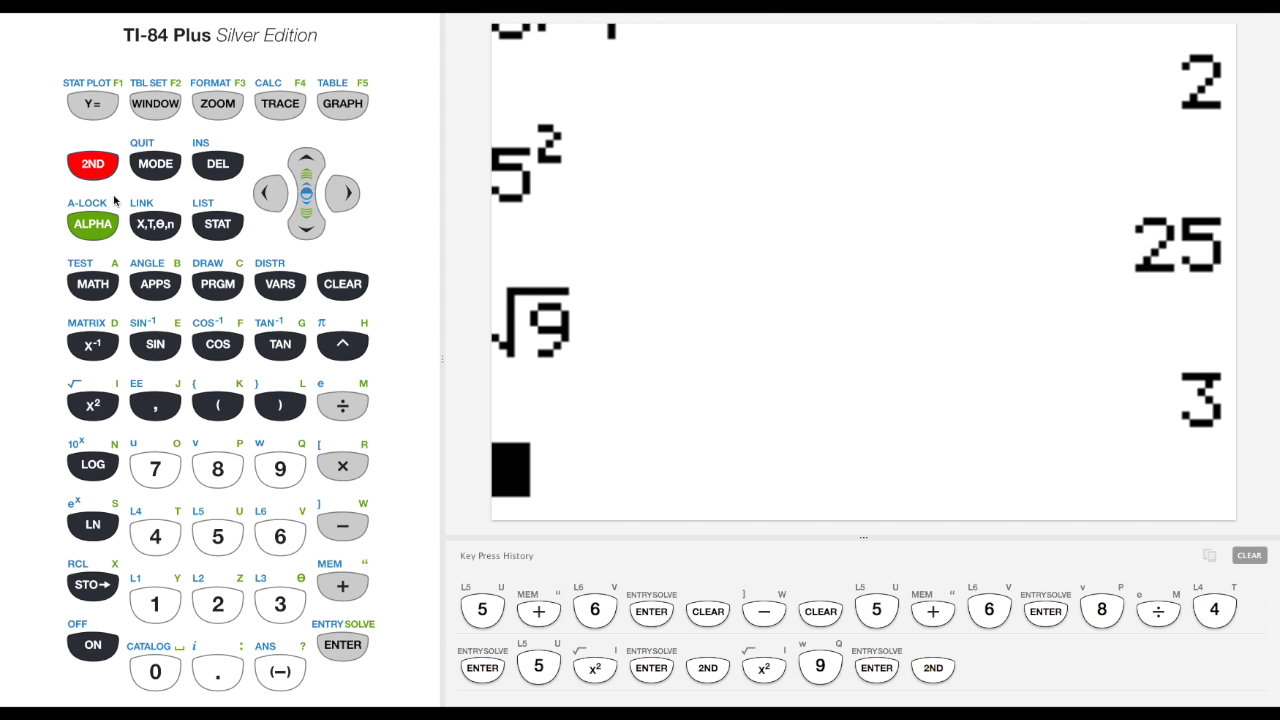
pyautogui.click(92, 408)
# Step: Complete √9−2 and evaluate it, giving 1
pyautogui.click(286, 479)
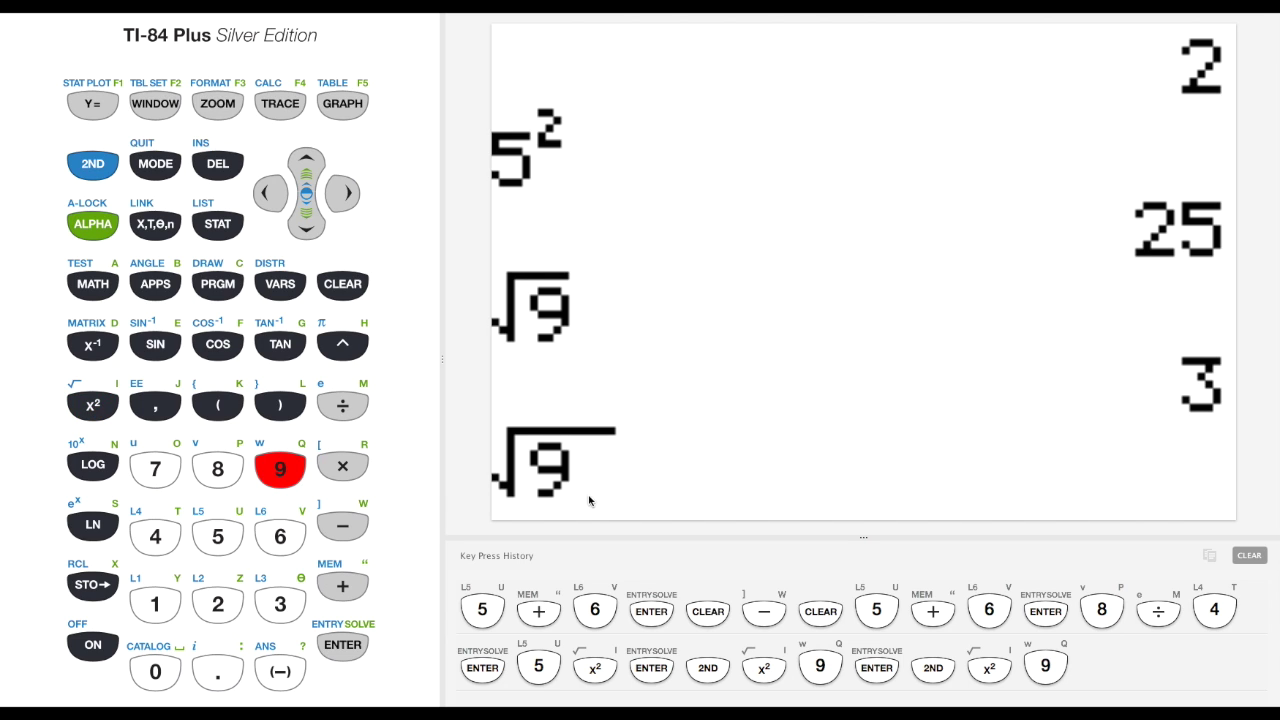
pyautogui.click(347, 196)
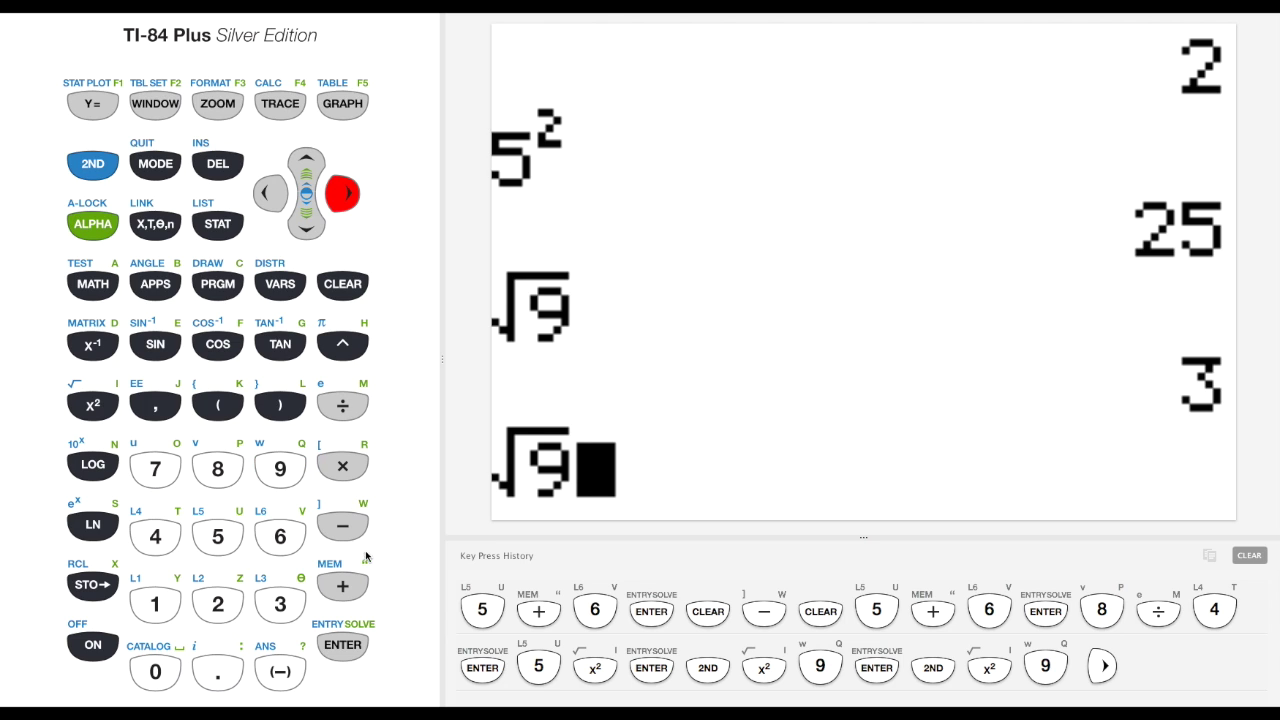
pyautogui.click(342, 526)
pyautogui.click(217, 604)
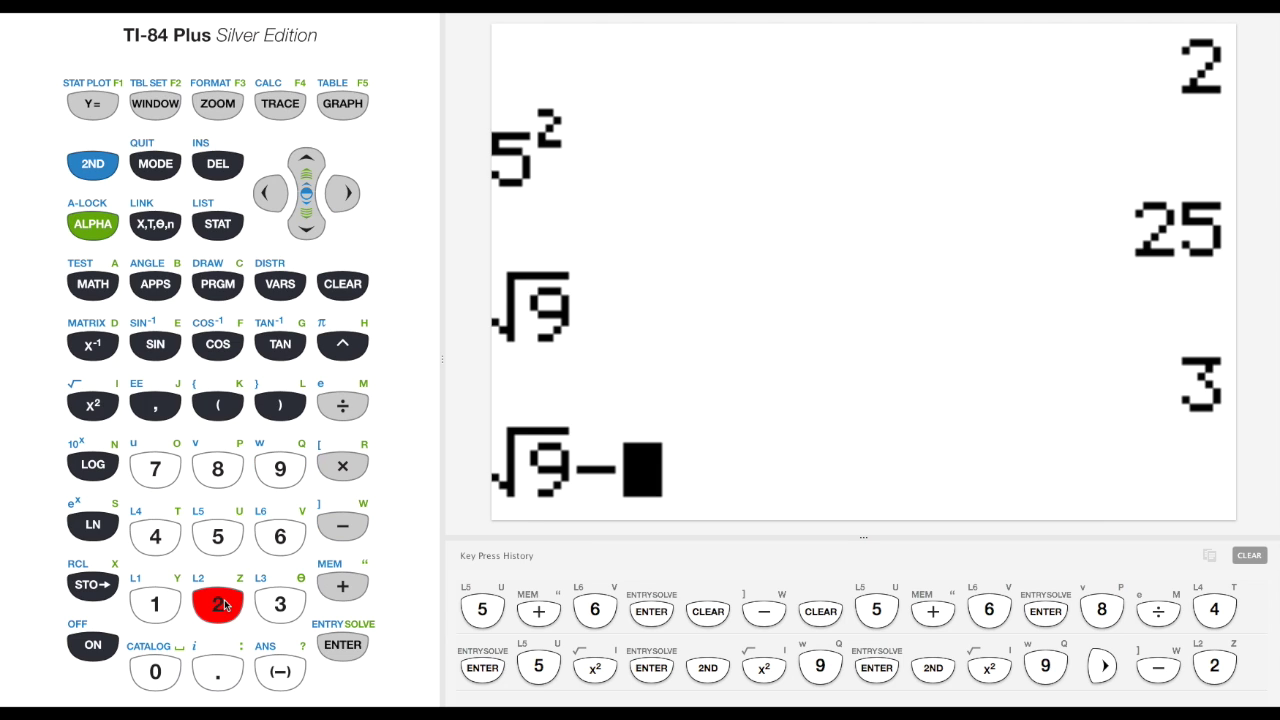
pyautogui.click(363, 645)
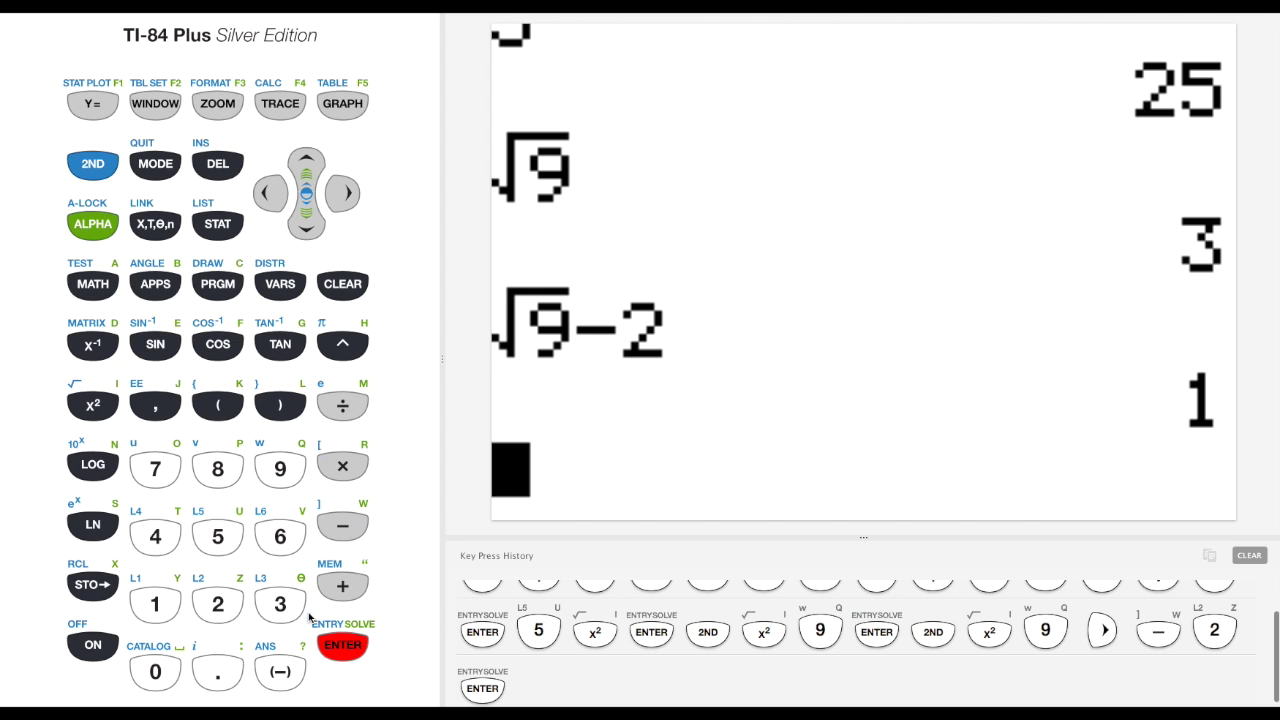
# Step: Erase the stray negative sign and wipe the home screen clean
pyautogui.click(270, 676)
pyautogui.click(345, 286)
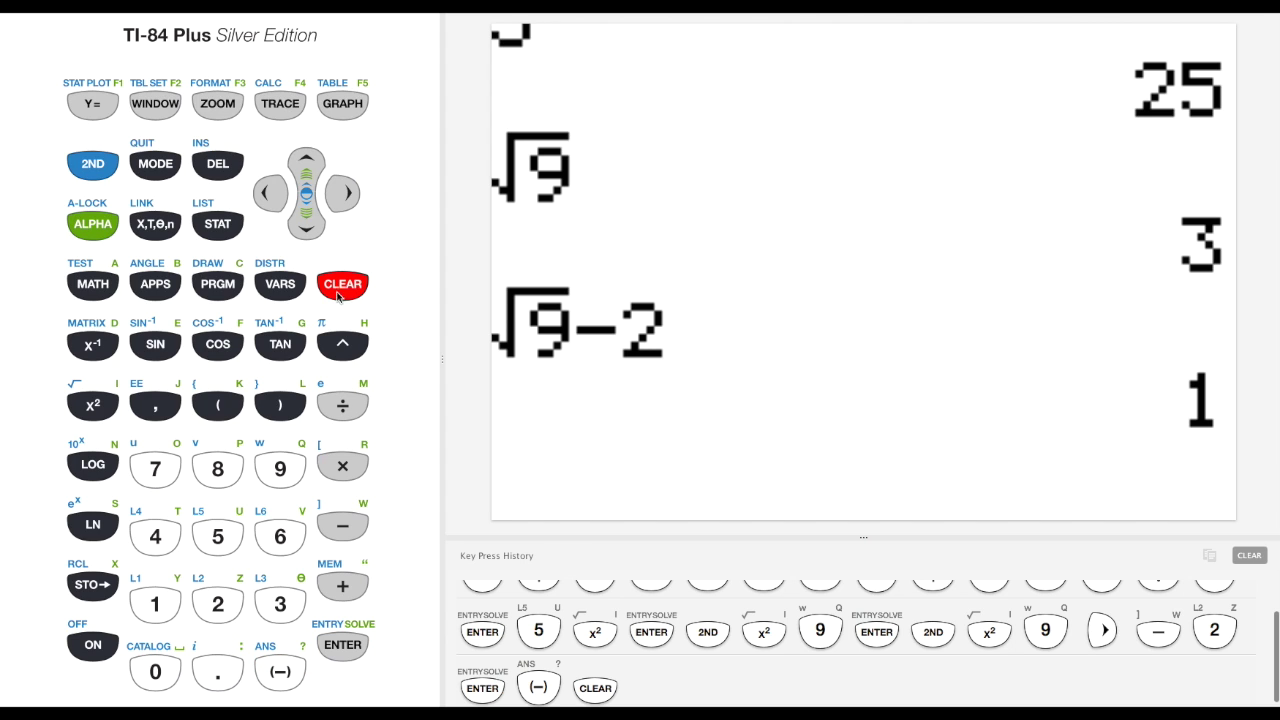
pyautogui.click(343, 288)
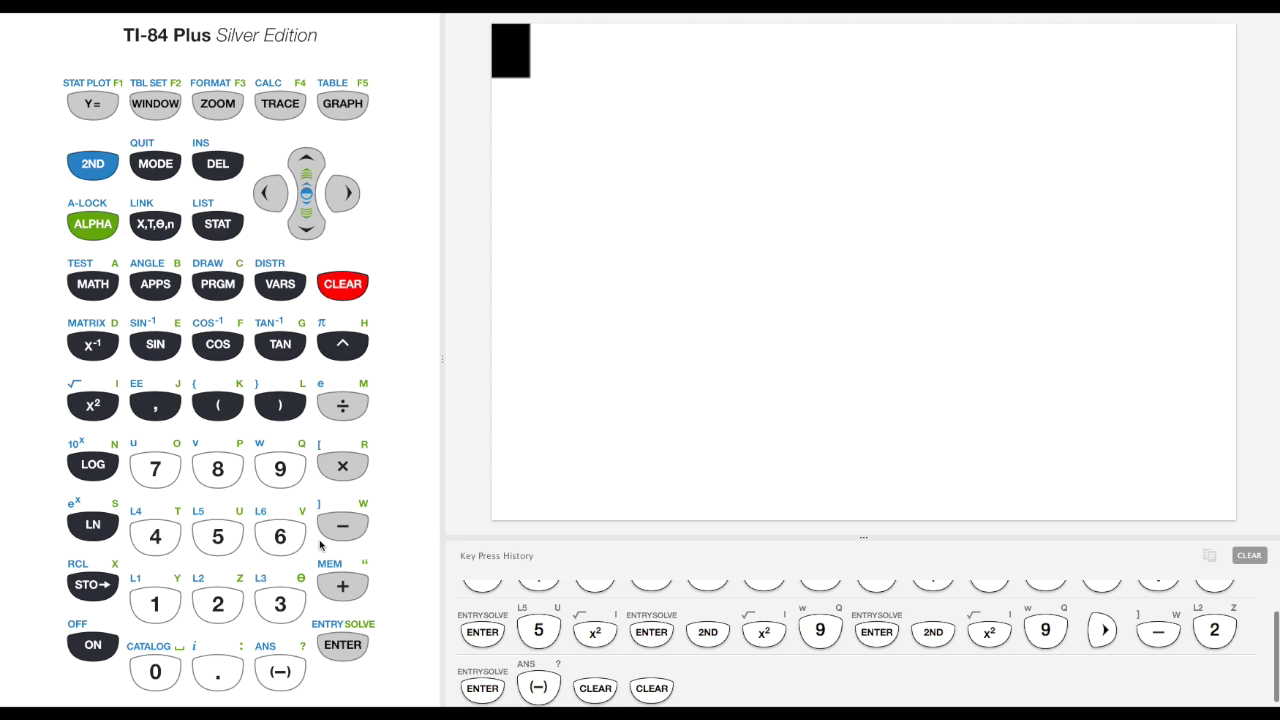
# Step: Evaluate 6−3, giving 3
pyautogui.click(280, 537)
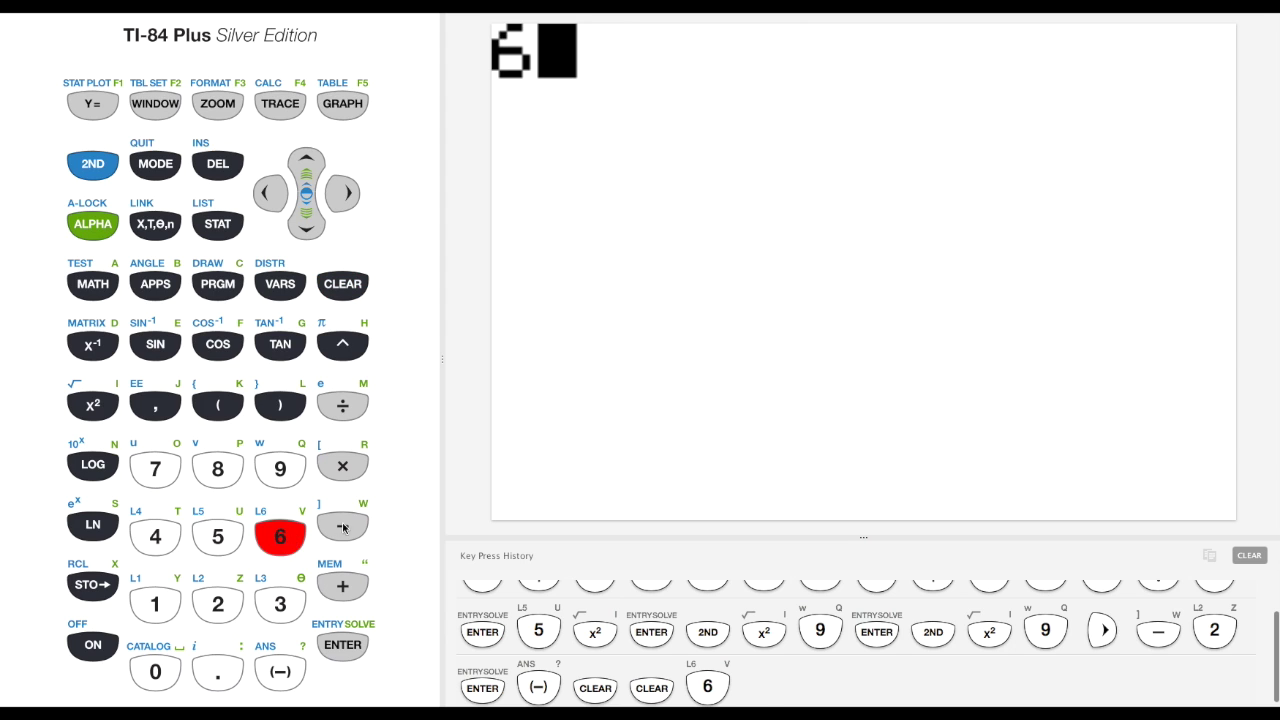
pyautogui.click(342, 525)
pyautogui.click(280, 604)
pyautogui.click(347, 648)
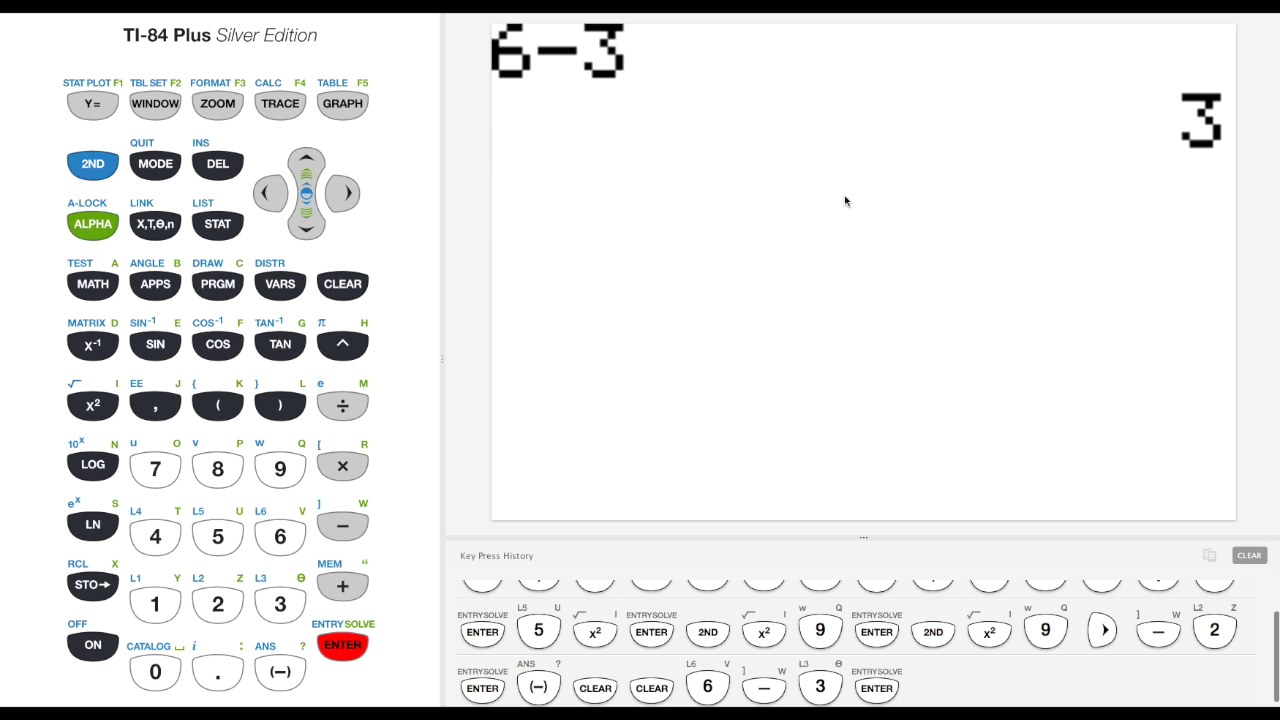
# Step: Enter 6 followed by negative 3 and evaluate it, producing ERR:SYNTAX
pyautogui.click(288, 542)
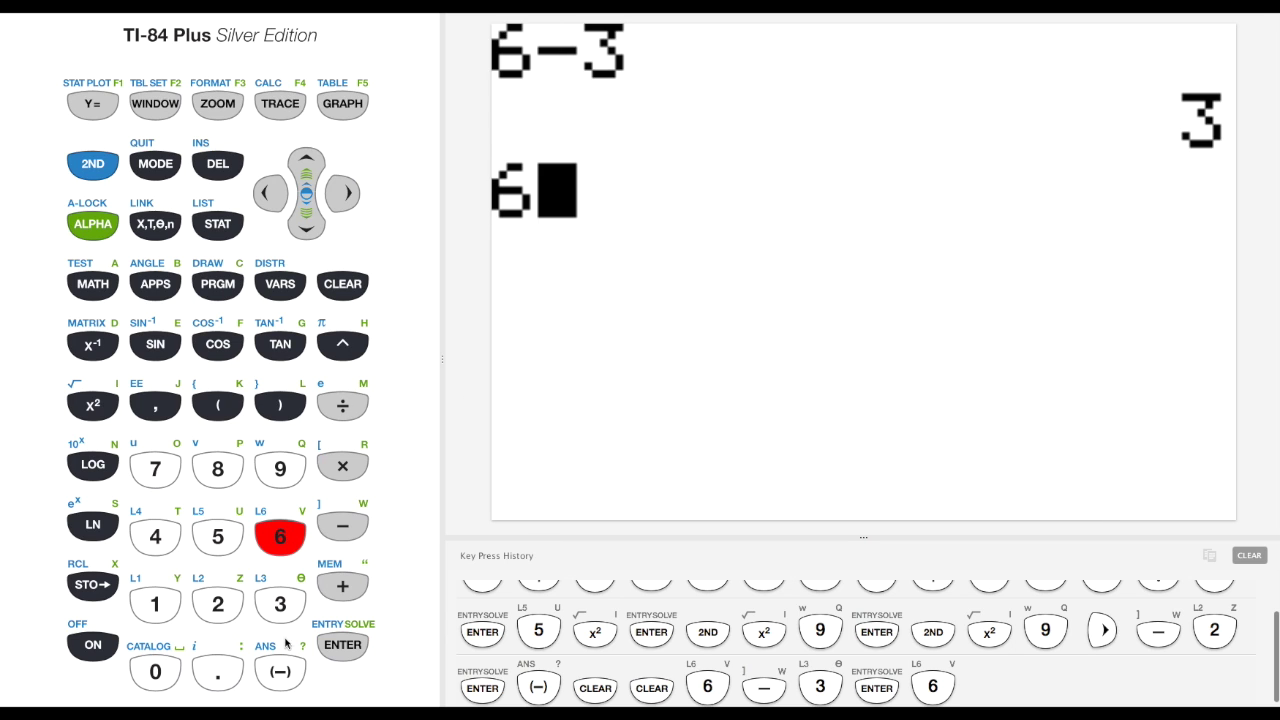
pyautogui.click(284, 672)
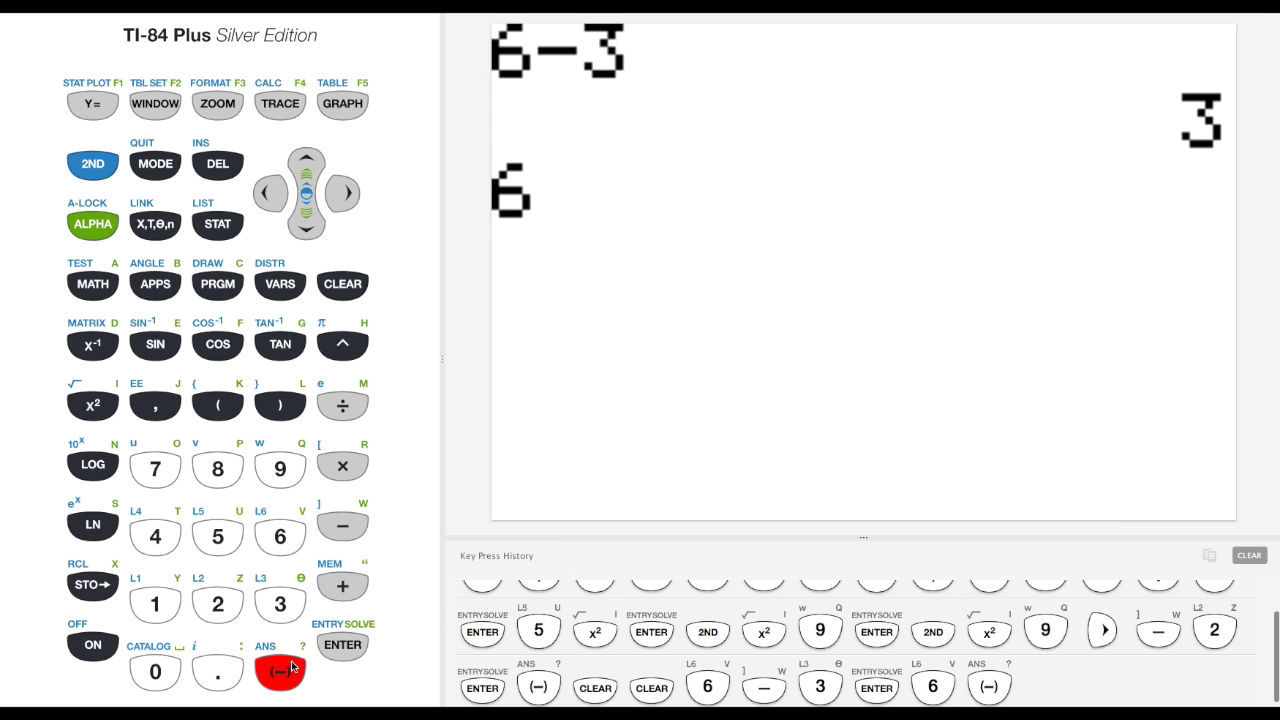
pyautogui.click(283, 603)
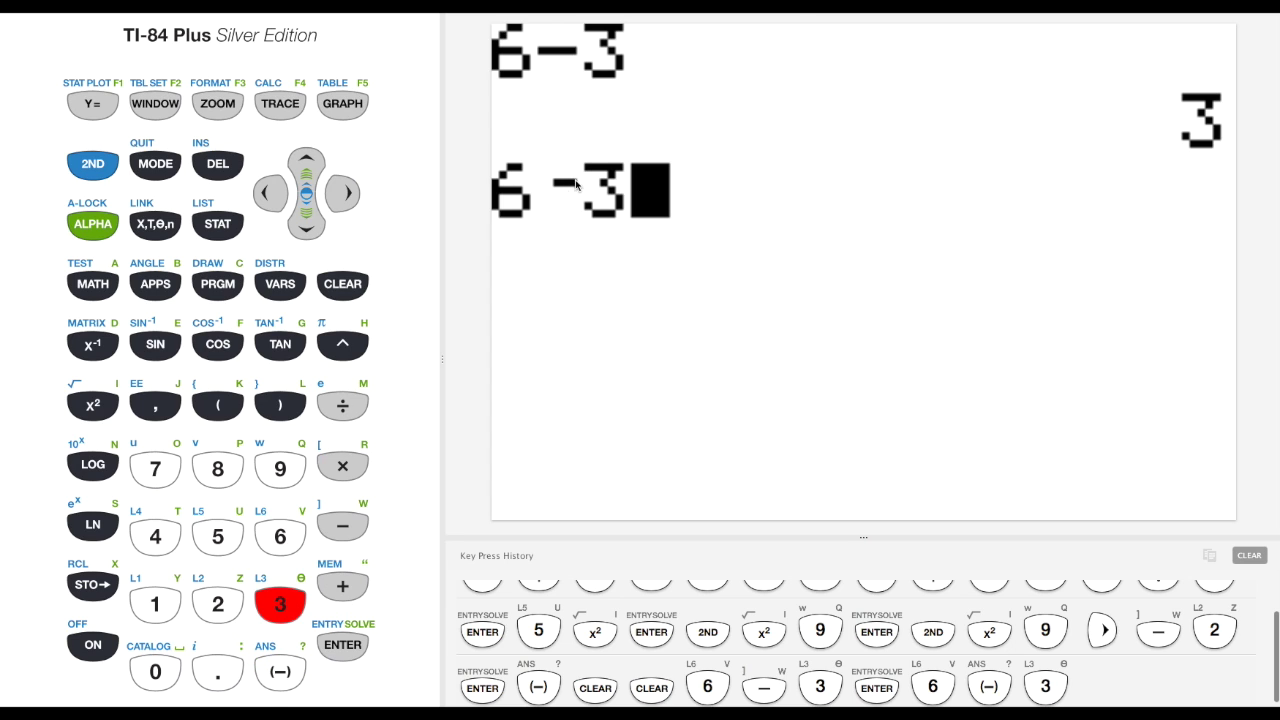
pyautogui.click(344, 646)
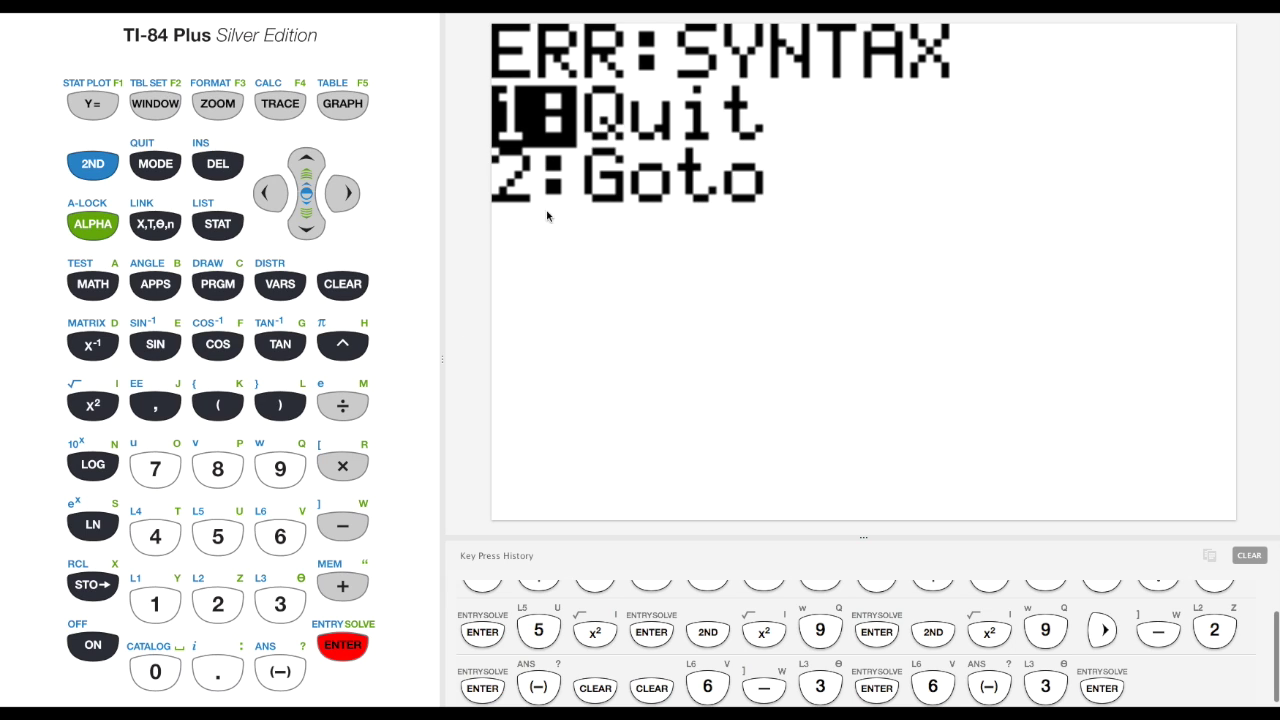
# Step: Go to the syntax error, change the negative sign to subtraction for 3, then clear
pyautogui.click(314, 228)
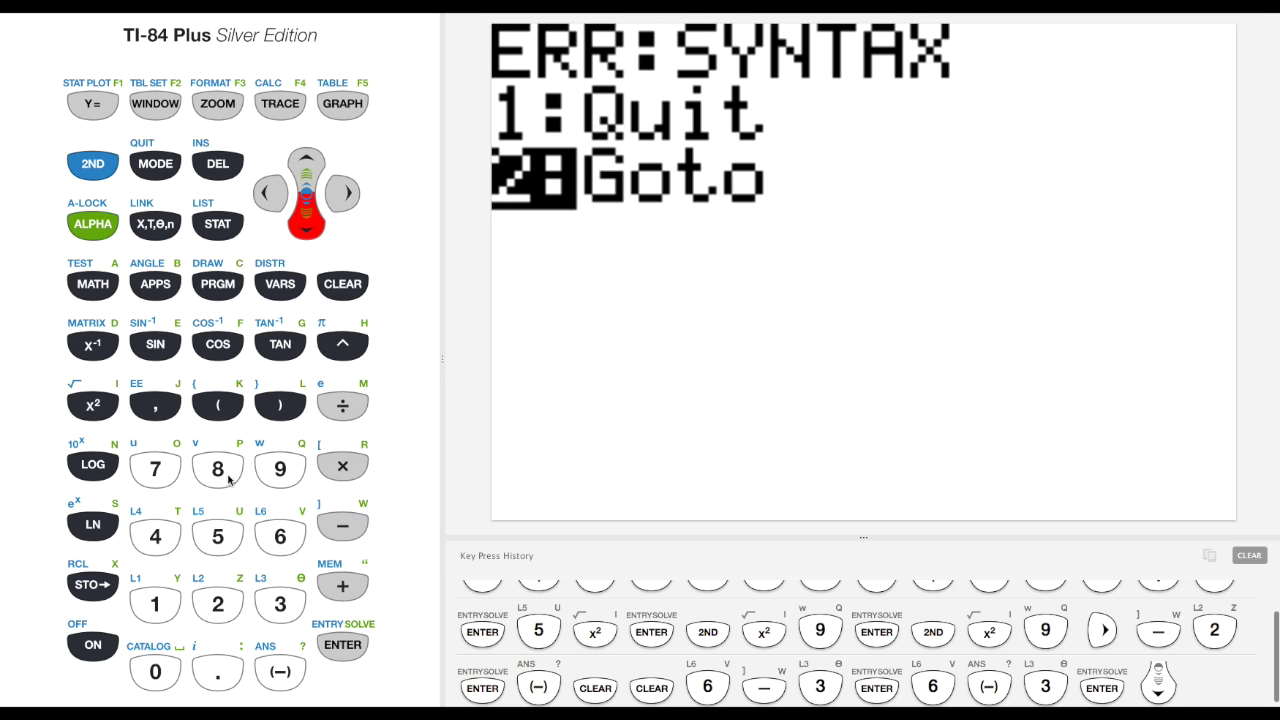
pyautogui.click(238, 600)
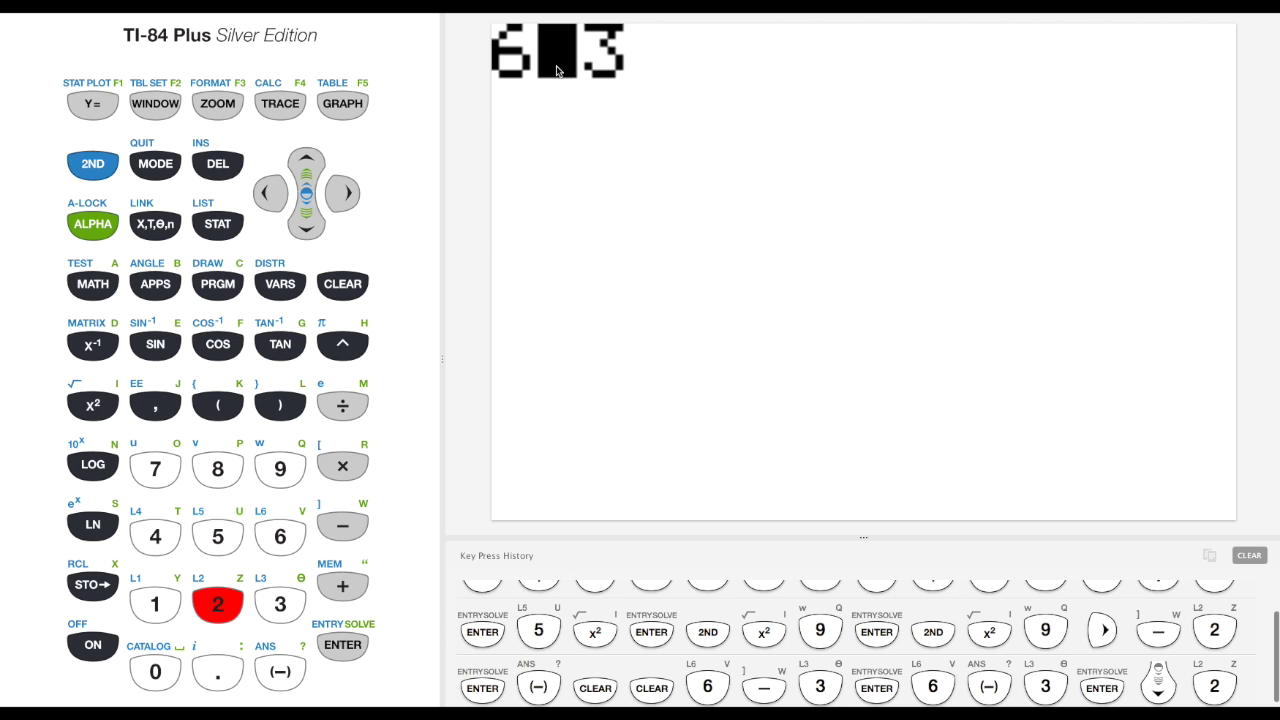
pyautogui.click(346, 528)
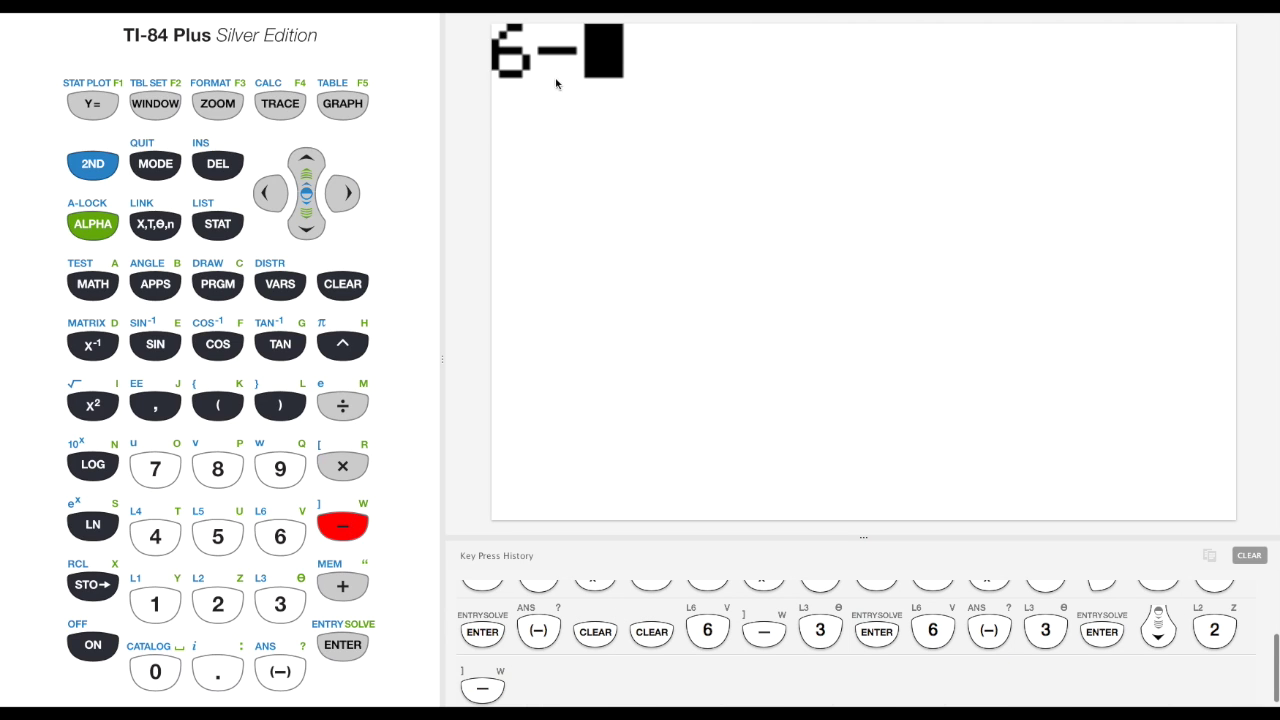
pyautogui.click(347, 645)
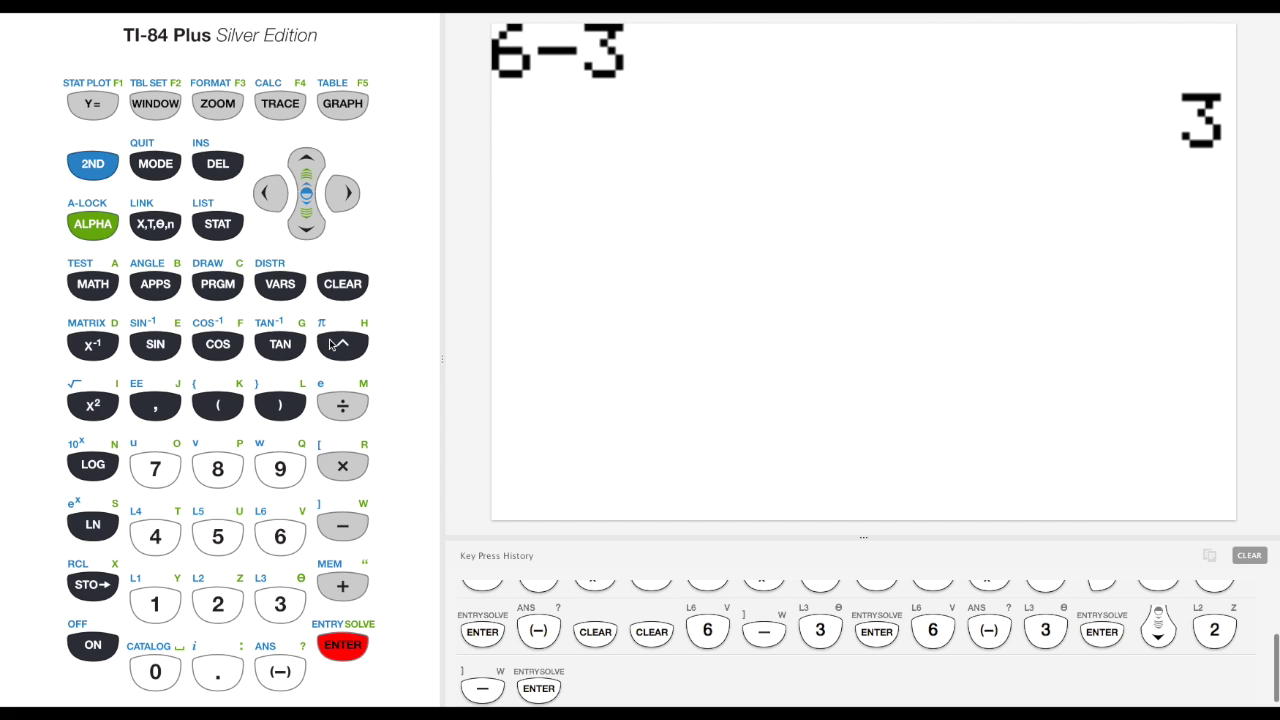
pyautogui.click(347, 286)
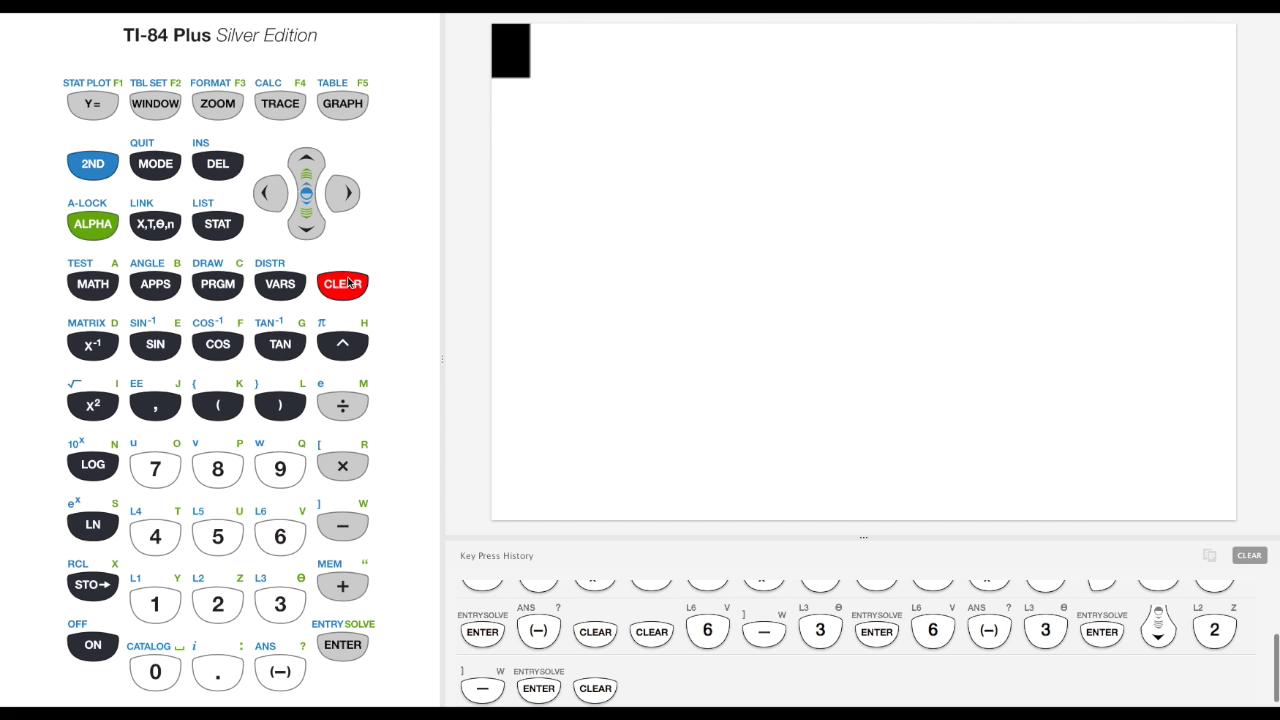
# Step: Evaluate −3², giving −9
pyautogui.press('-')
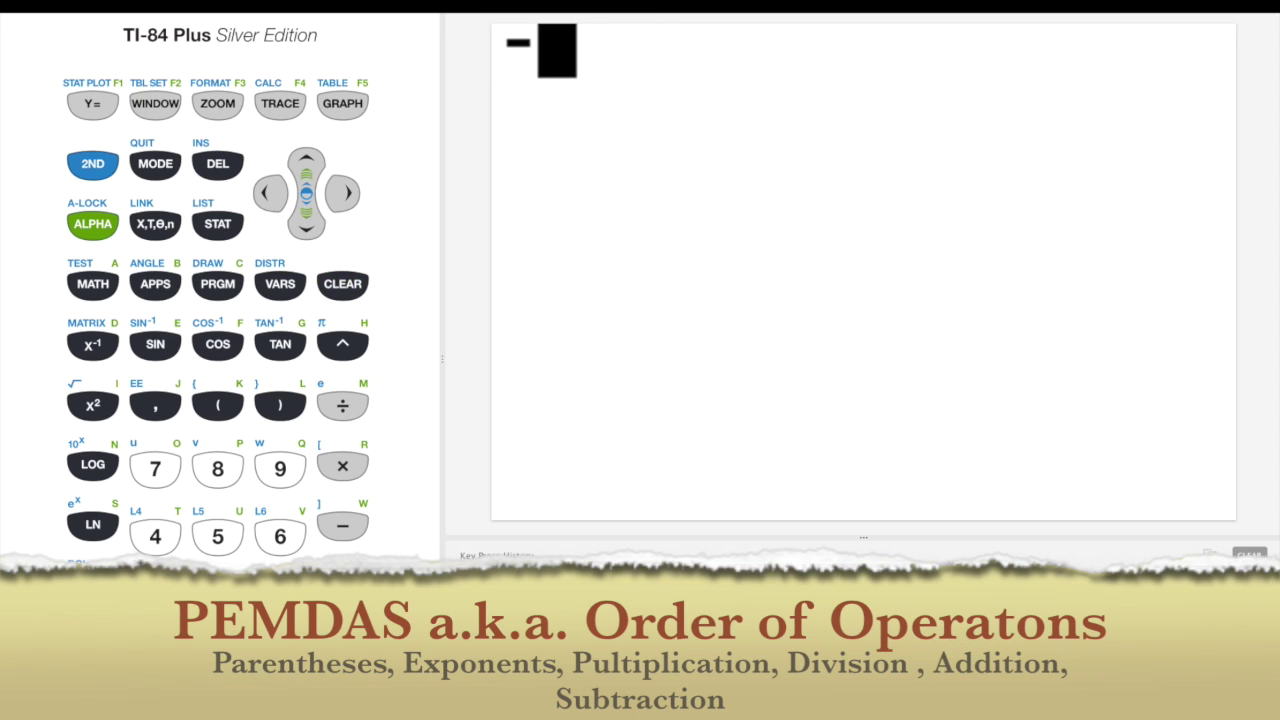
pyautogui.write('3')
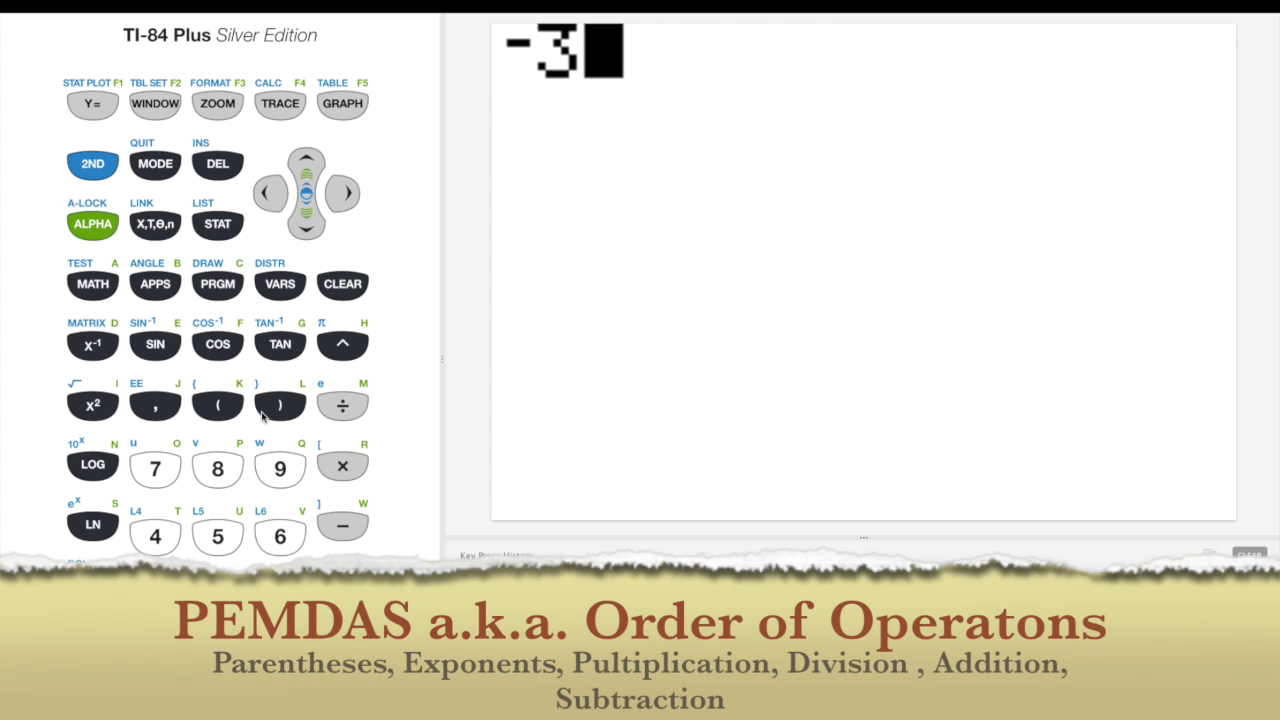
pyautogui.click(94, 406)
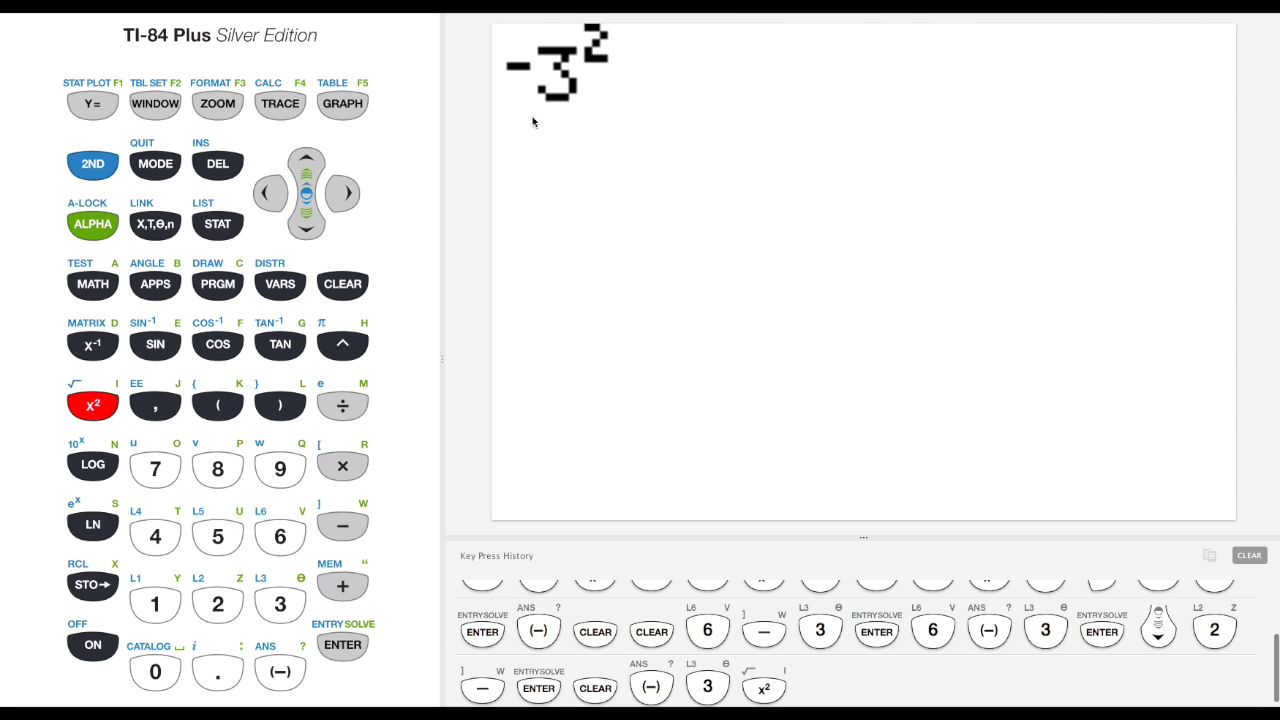
pyautogui.click(342, 644)
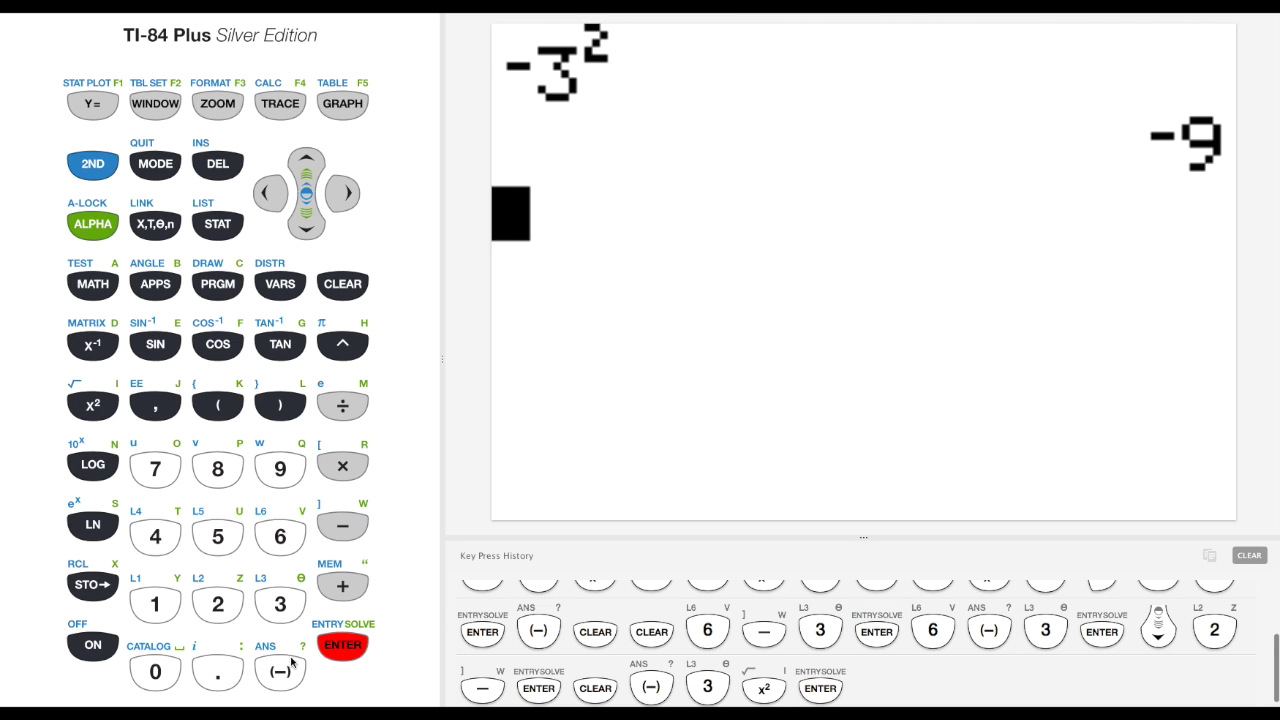
# Step: Evaluate (−3)², giving 9
pyautogui.click(217, 406)
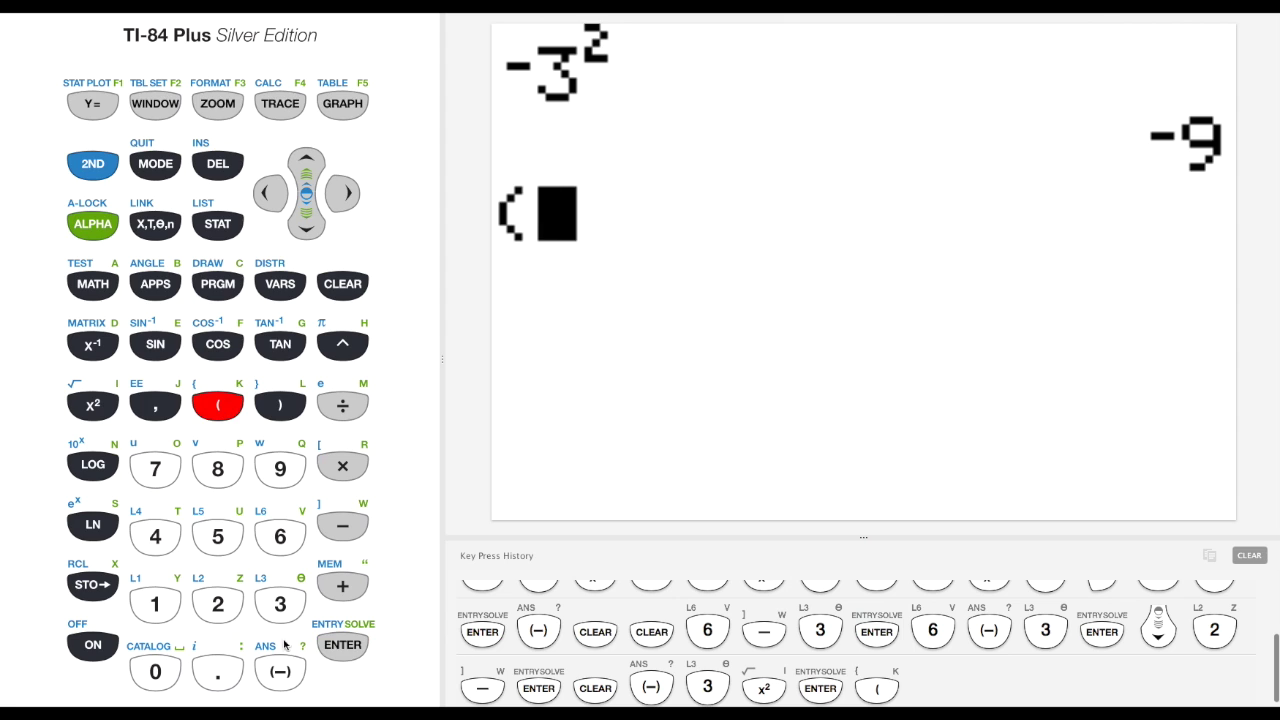
pyautogui.click(280, 672)
pyautogui.click(280, 604)
pyautogui.click(280, 405)
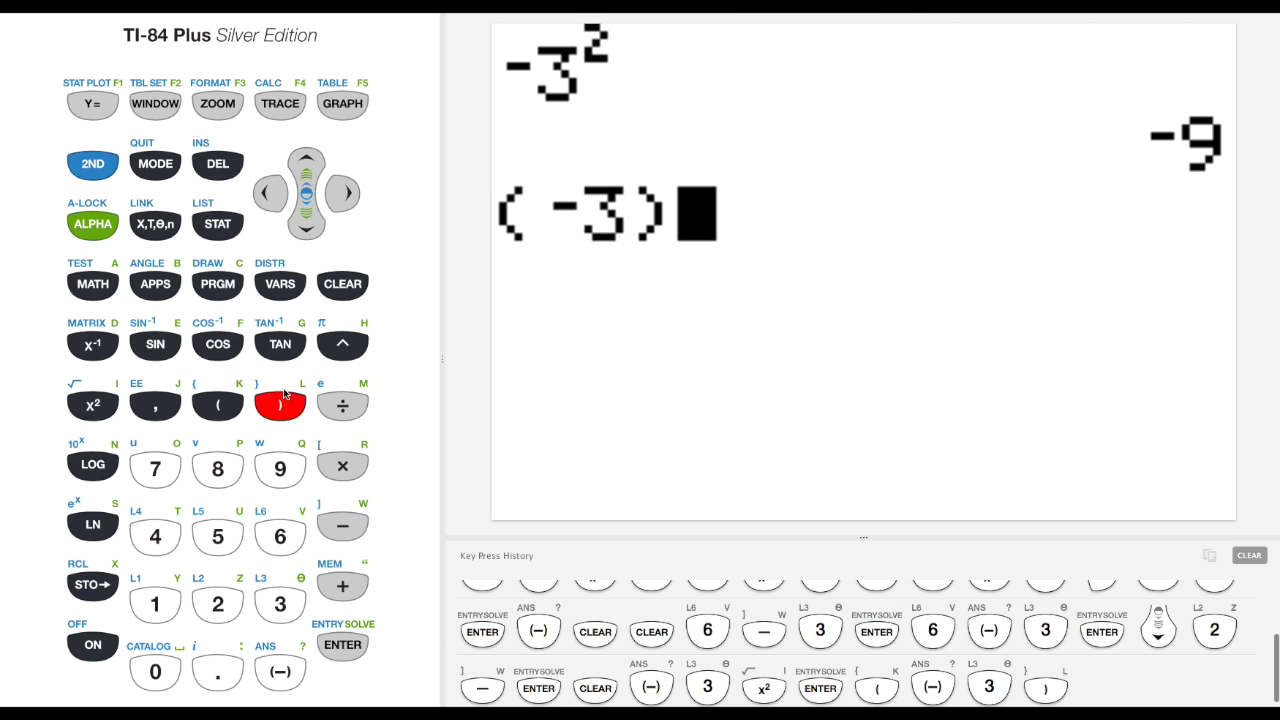
pyautogui.click(86, 405)
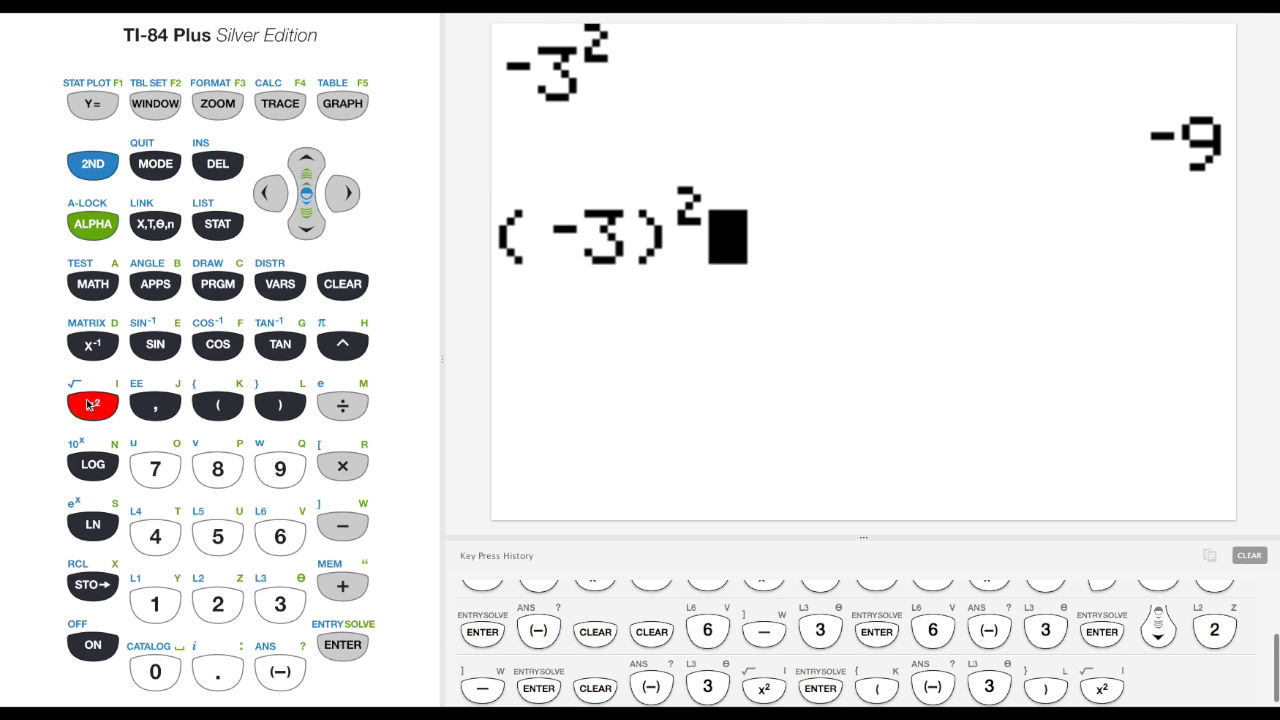
pyautogui.click(343, 644)
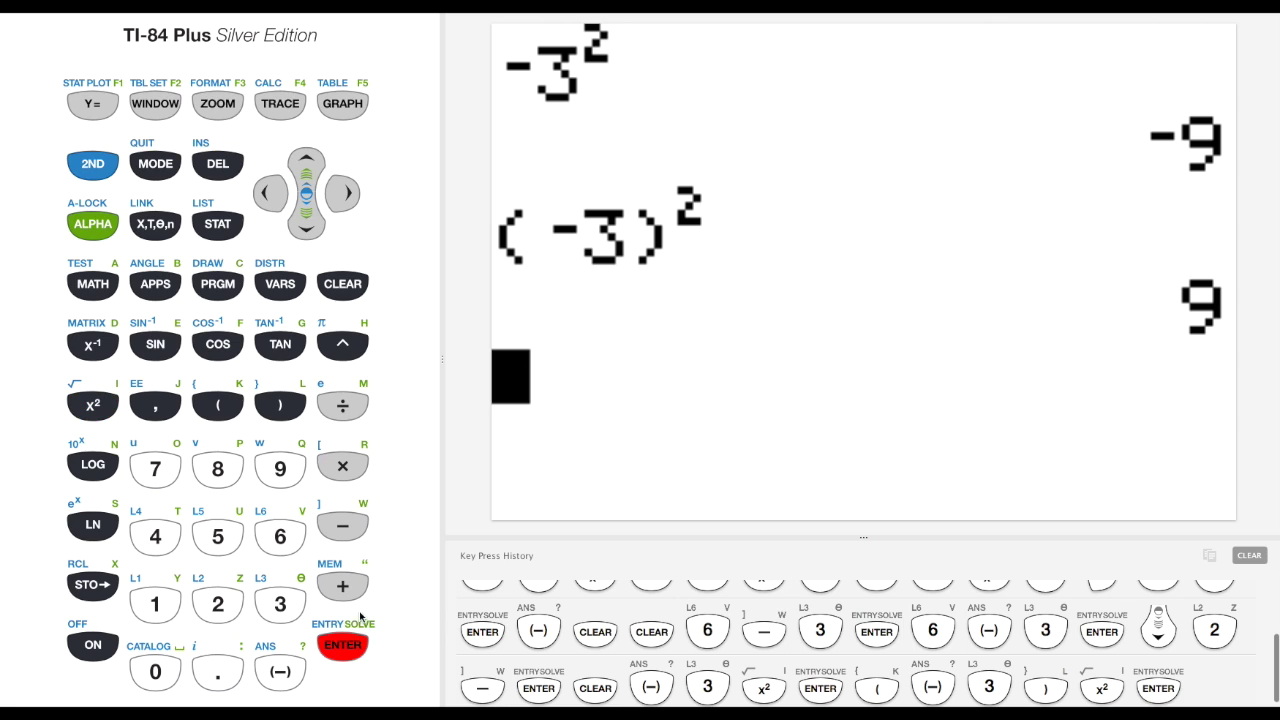
# Step: Discard stray digits, evaluate 5^3 to get 125, then clear the home screen
pyautogui.click(284, 607)
pyautogui.click(282, 605)
pyautogui.press('Escape')
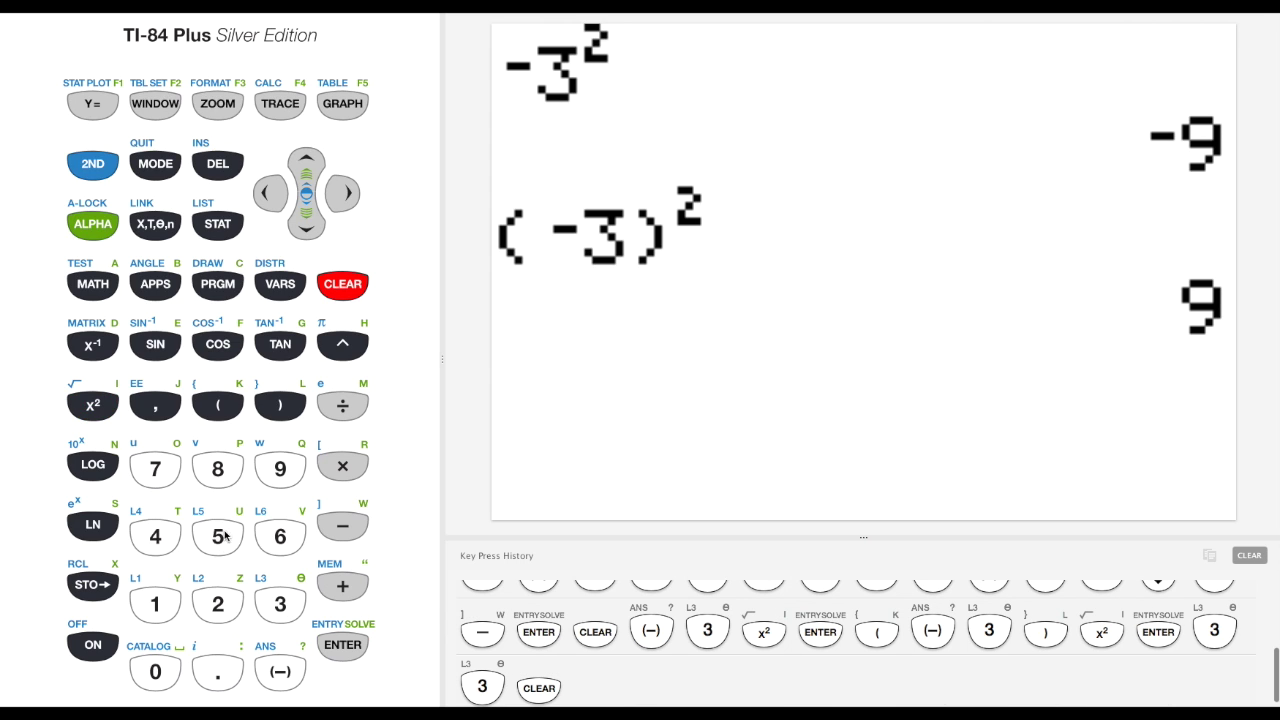
pyautogui.click(224, 537)
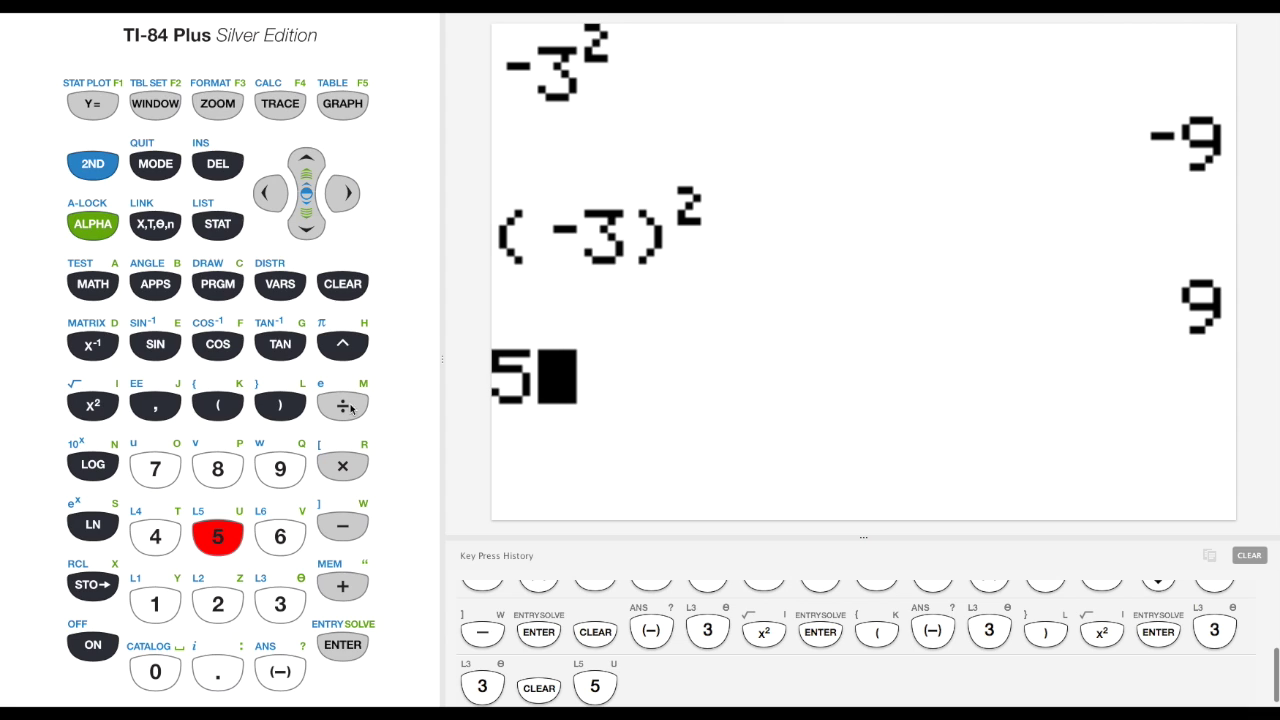
pyautogui.click(344, 347)
pyautogui.click(279, 606)
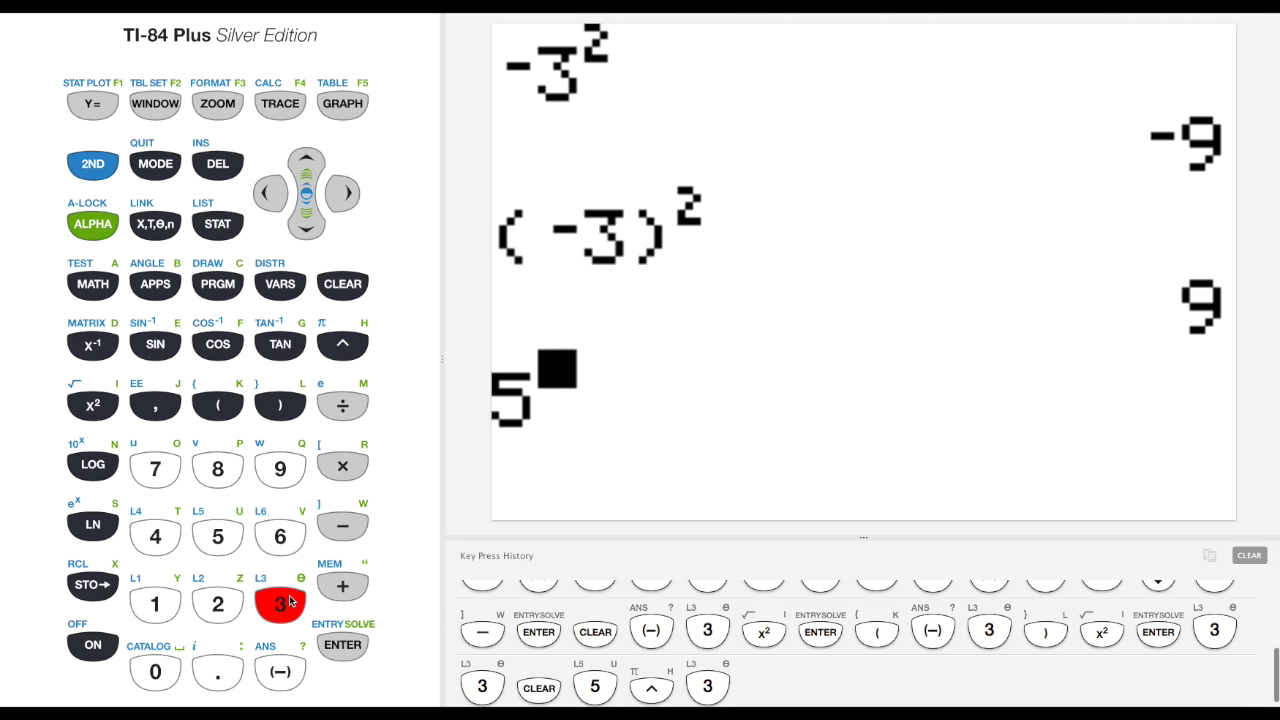
pyautogui.click(357, 641)
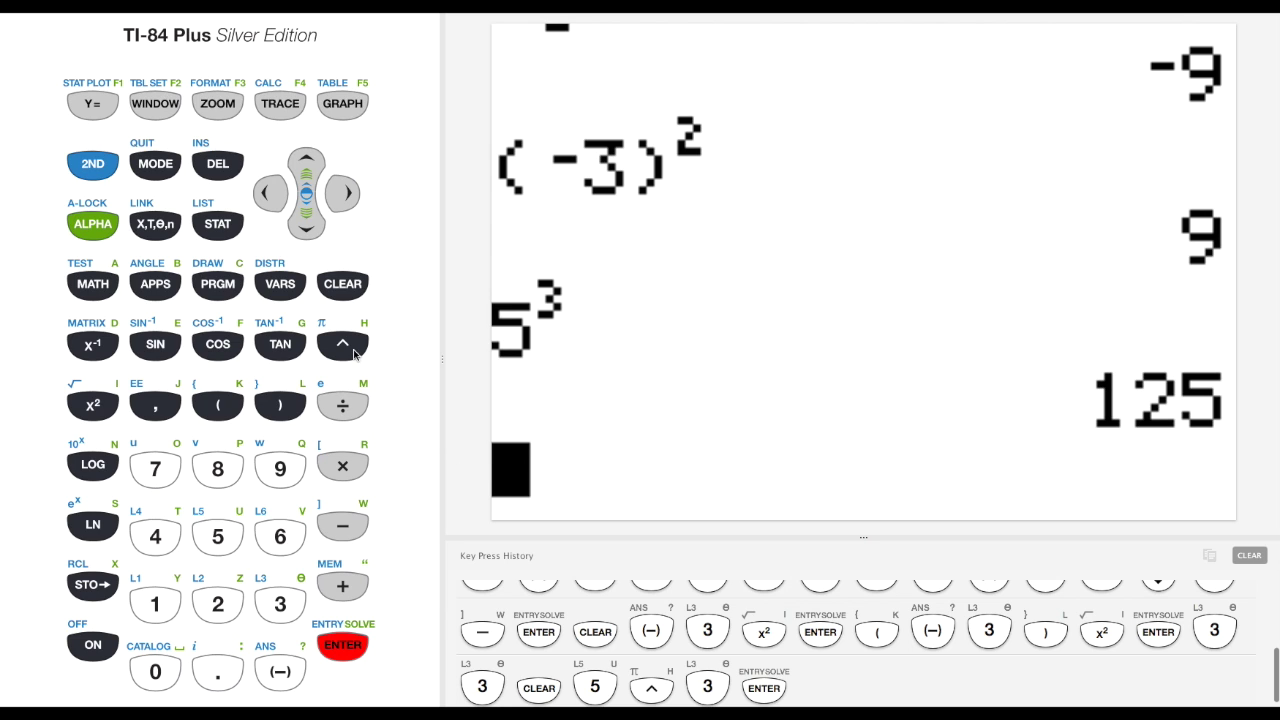
pyautogui.click(343, 284)
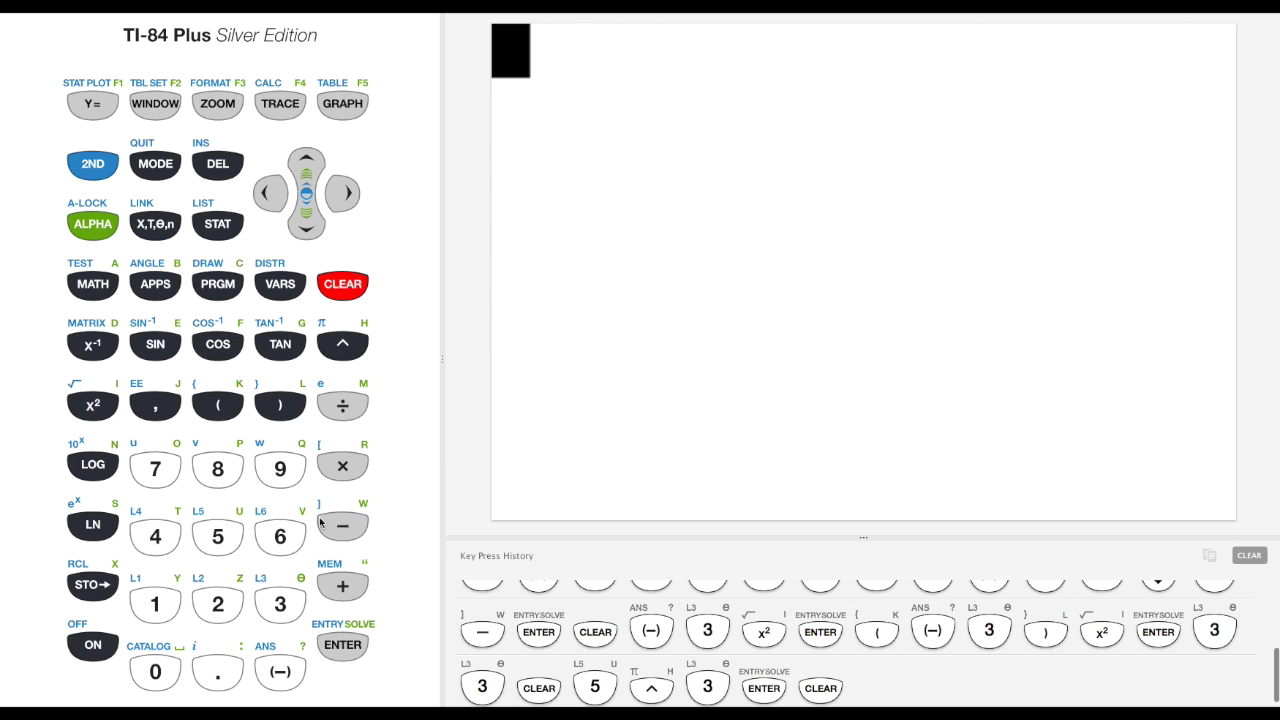
# Step: Evaluate 5−2/3, giving 4.33333333
pyautogui.click(223, 543)
pyautogui.click(343, 525)
pyautogui.click(218, 604)
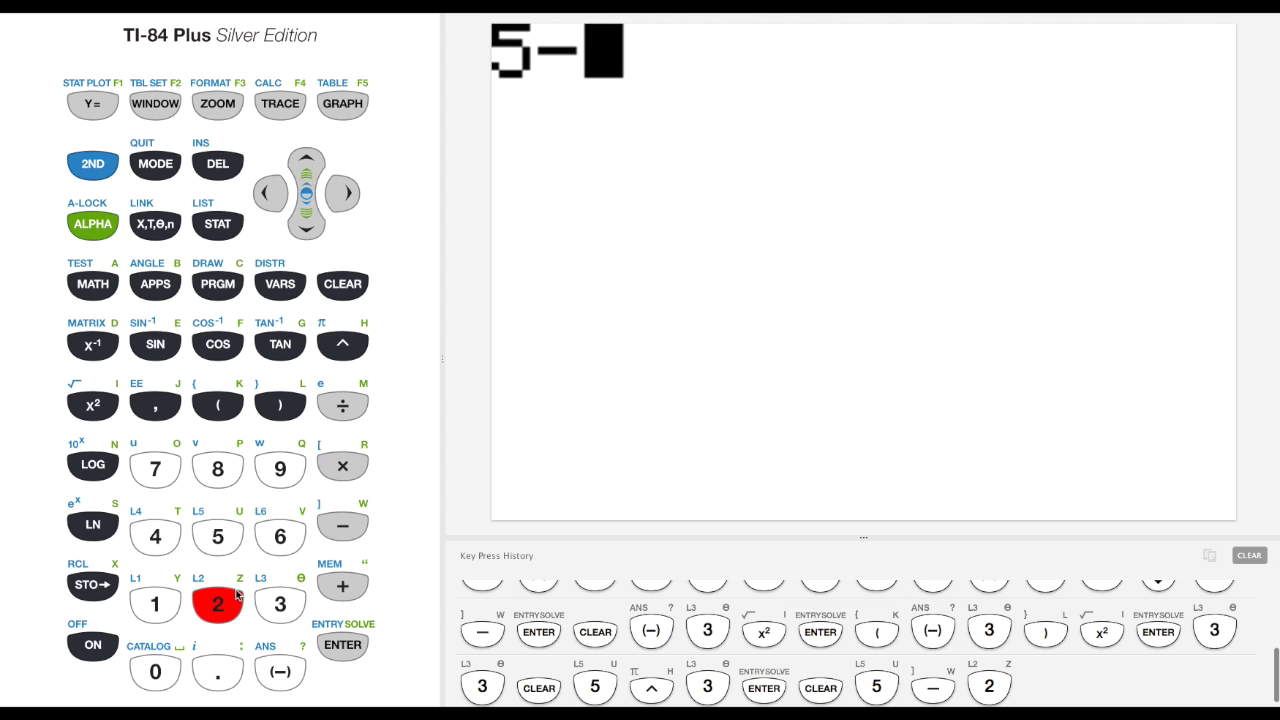
pyautogui.click(345, 415)
pyautogui.click(283, 607)
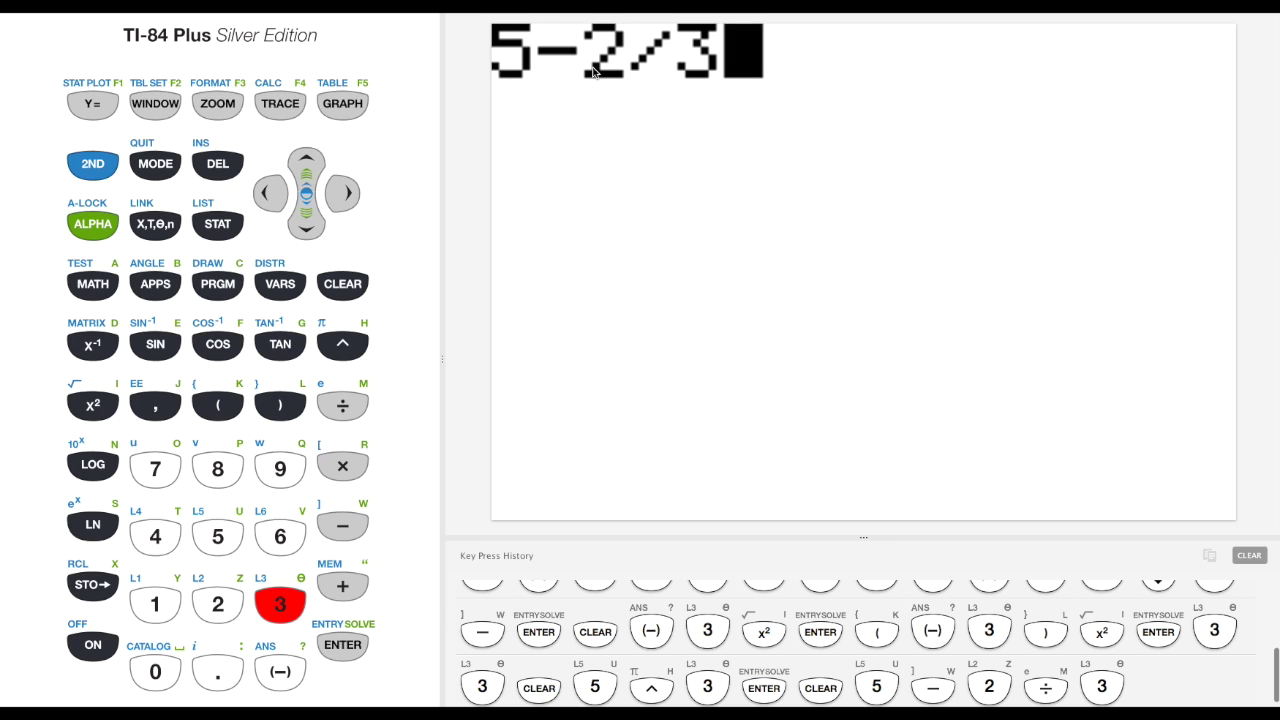
pyautogui.click(349, 654)
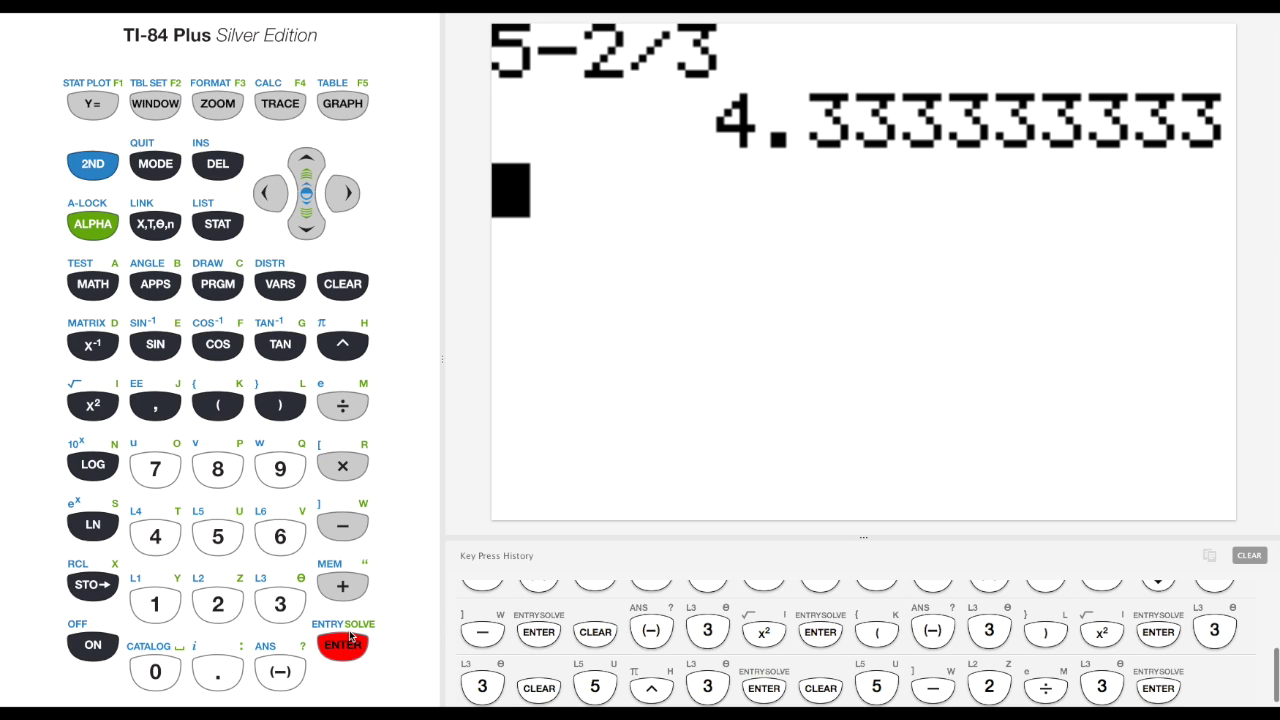
# Step: Evaluate (5−2)/3, giving 1
pyautogui.click(218, 404)
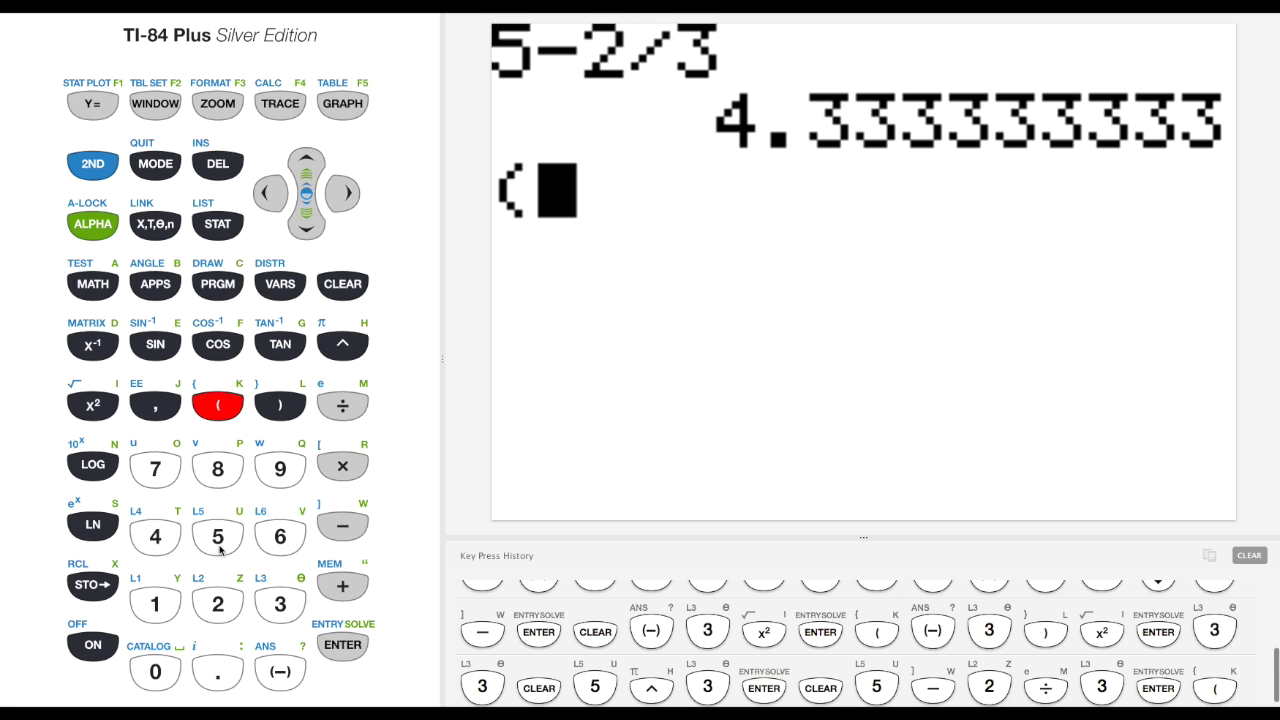
pyautogui.click(217, 536)
pyautogui.click(340, 528)
pyautogui.click(230, 600)
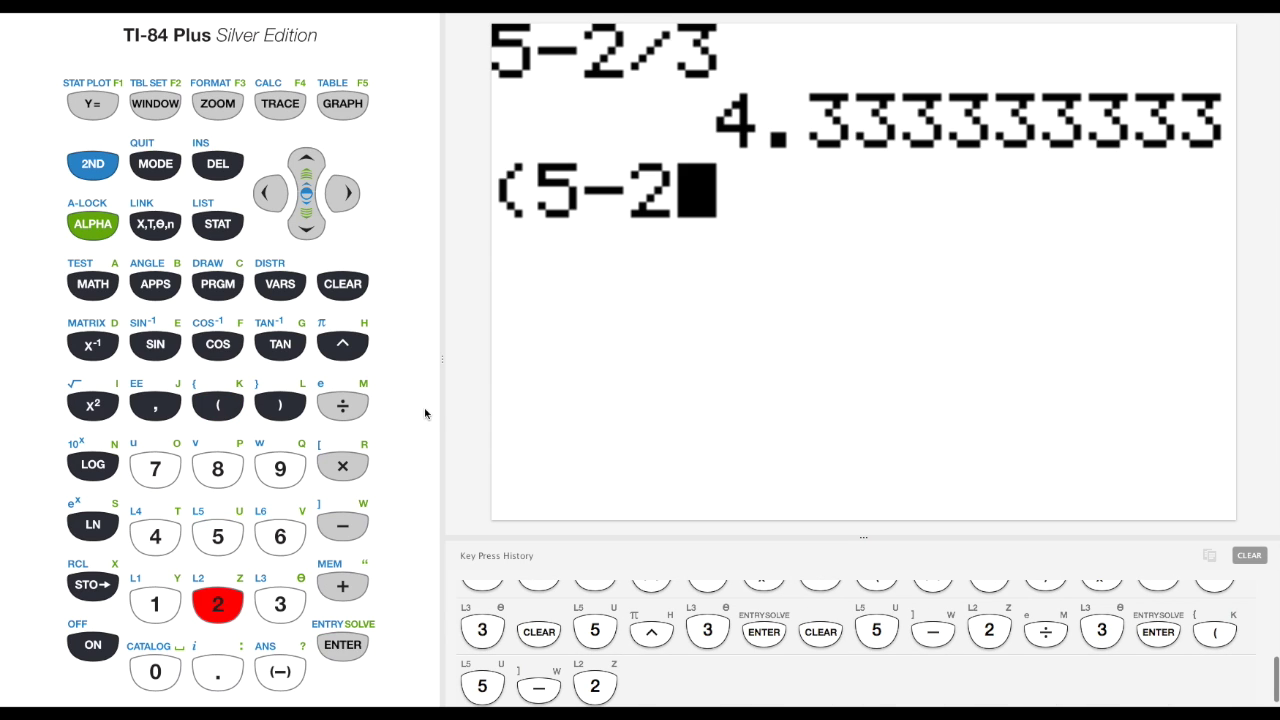
pyautogui.click(300, 410)
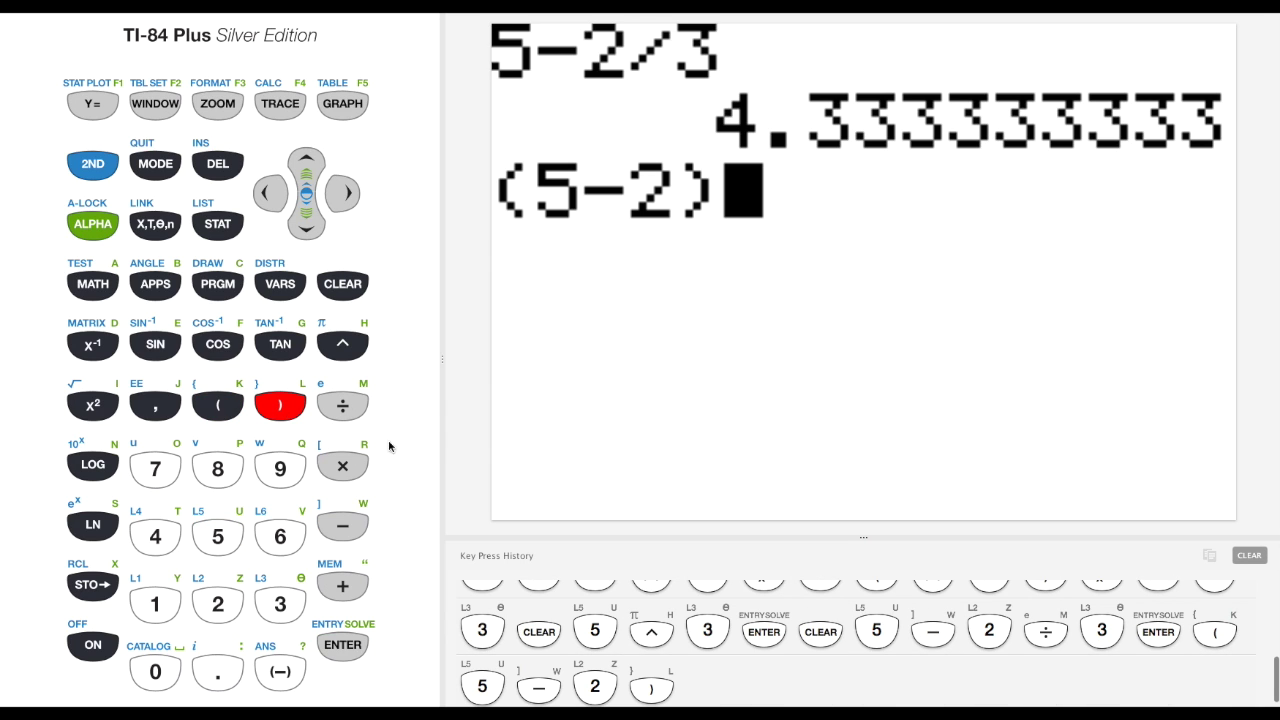
pyautogui.click(343, 408)
pyautogui.click(282, 604)
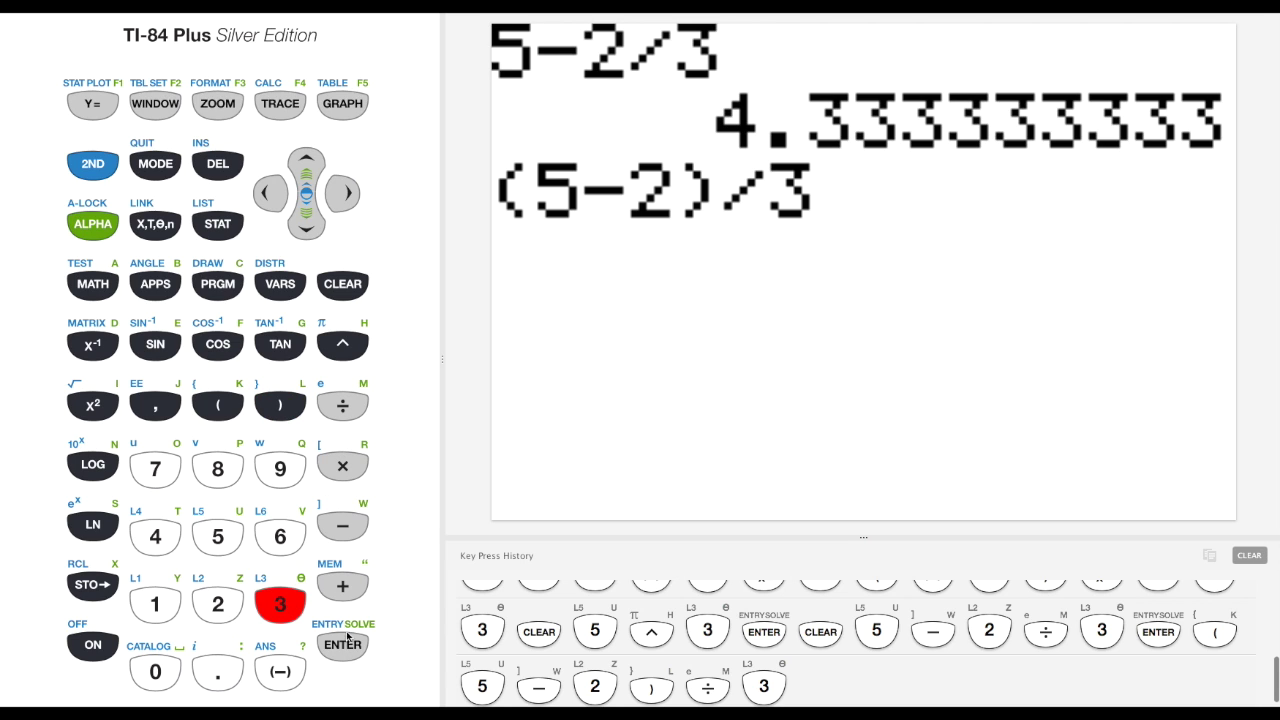
pyautogui.click(354, 642)
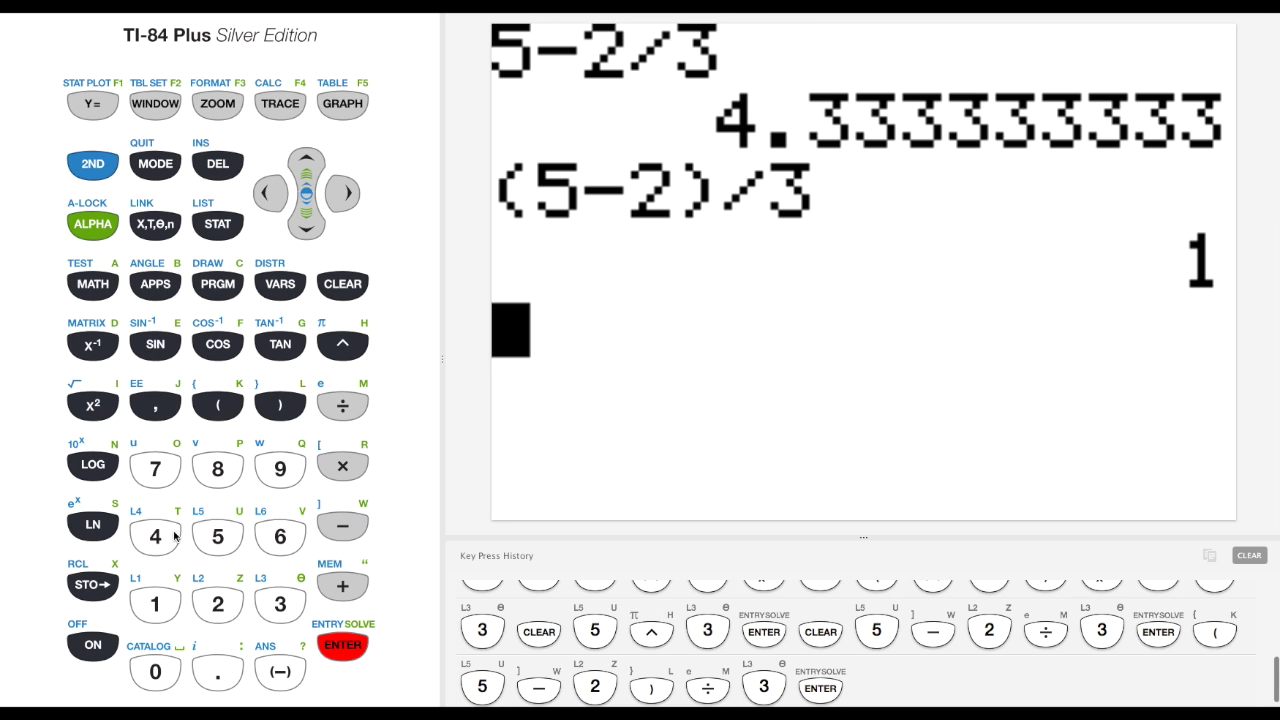
pyautogui.click(94, 285)
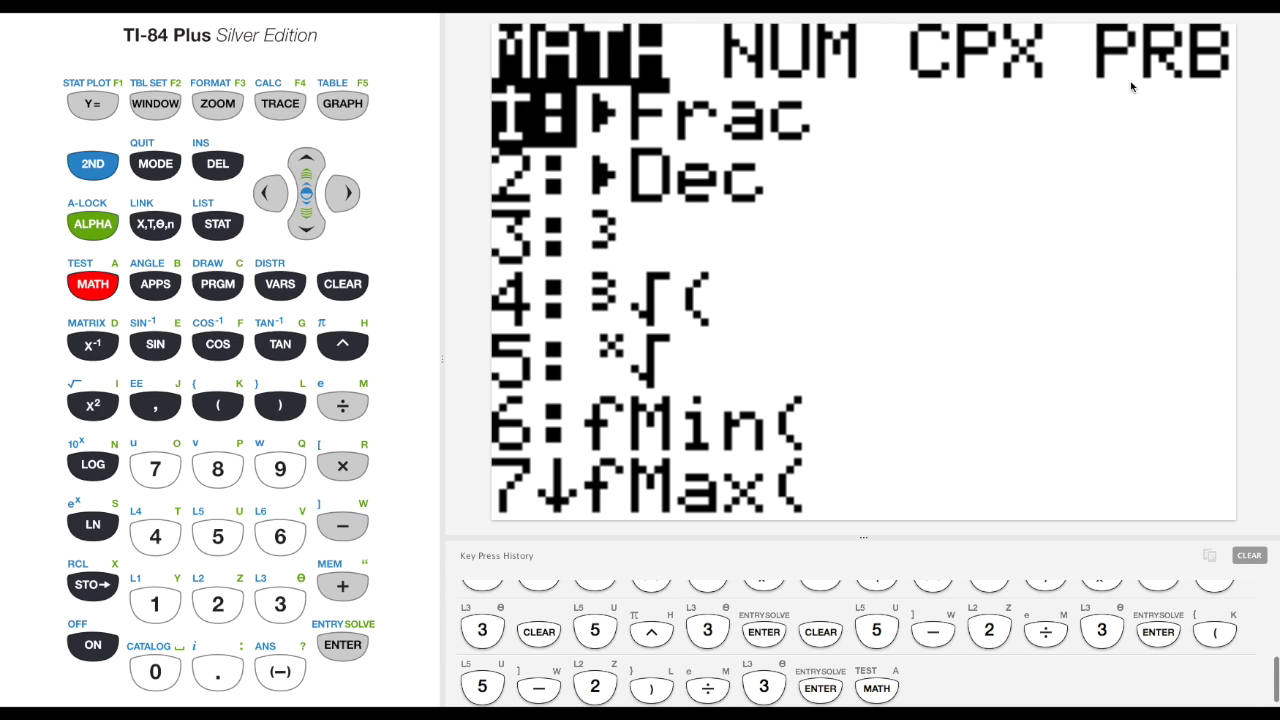
pyautogui.click(346, 193)
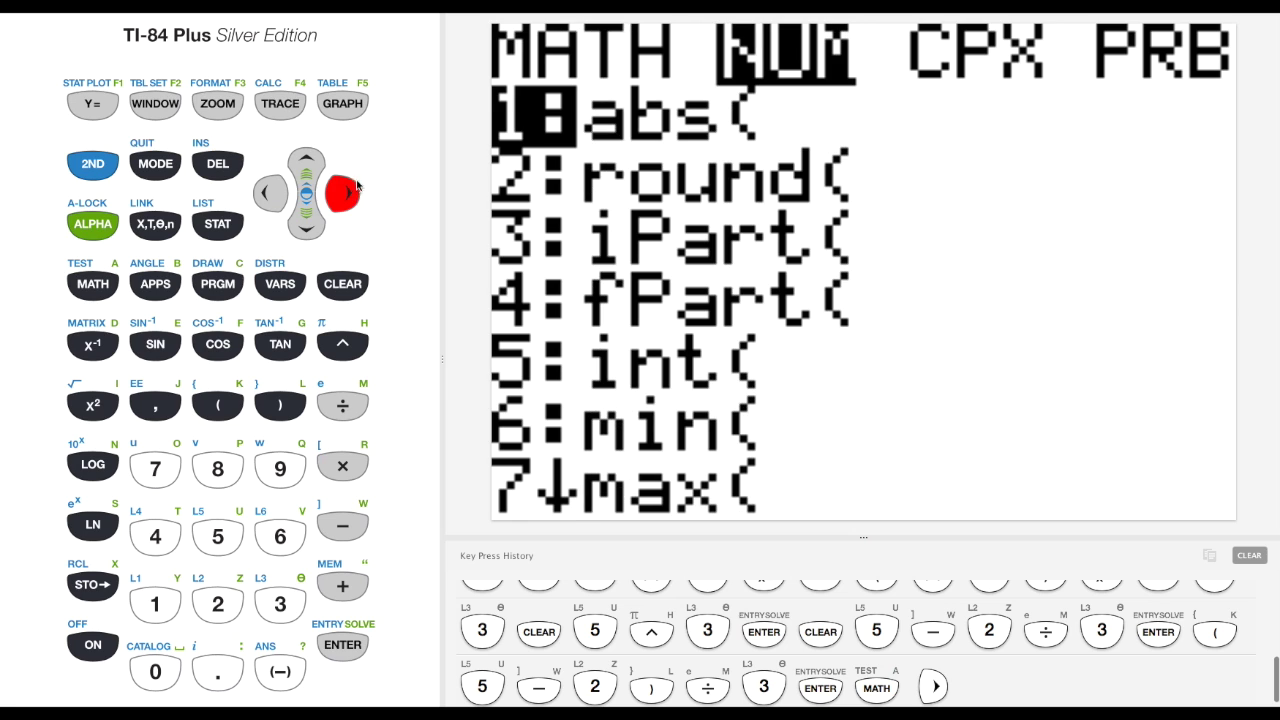
pyautogui.click(348, 194)
pyautogui.click(350, 195)
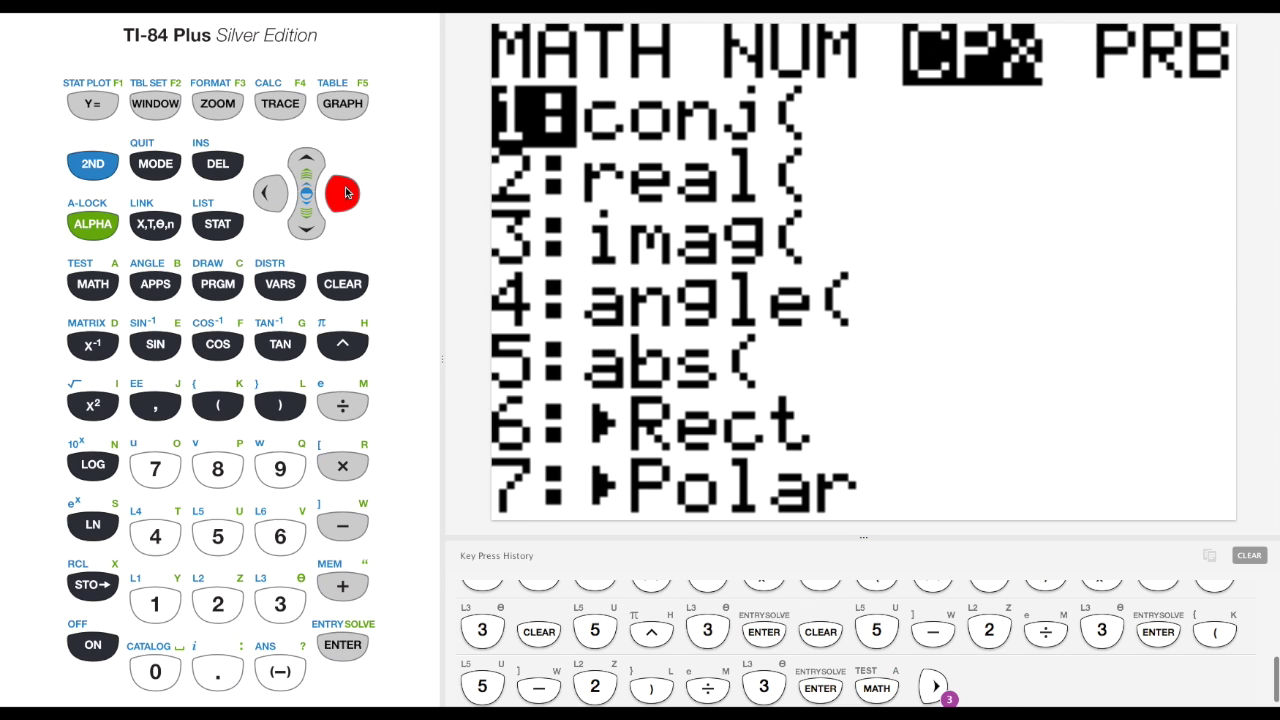
pyautogui.click(271, 193)
pyautogui.click(271, 193)
pyautogui.click(271, 193)
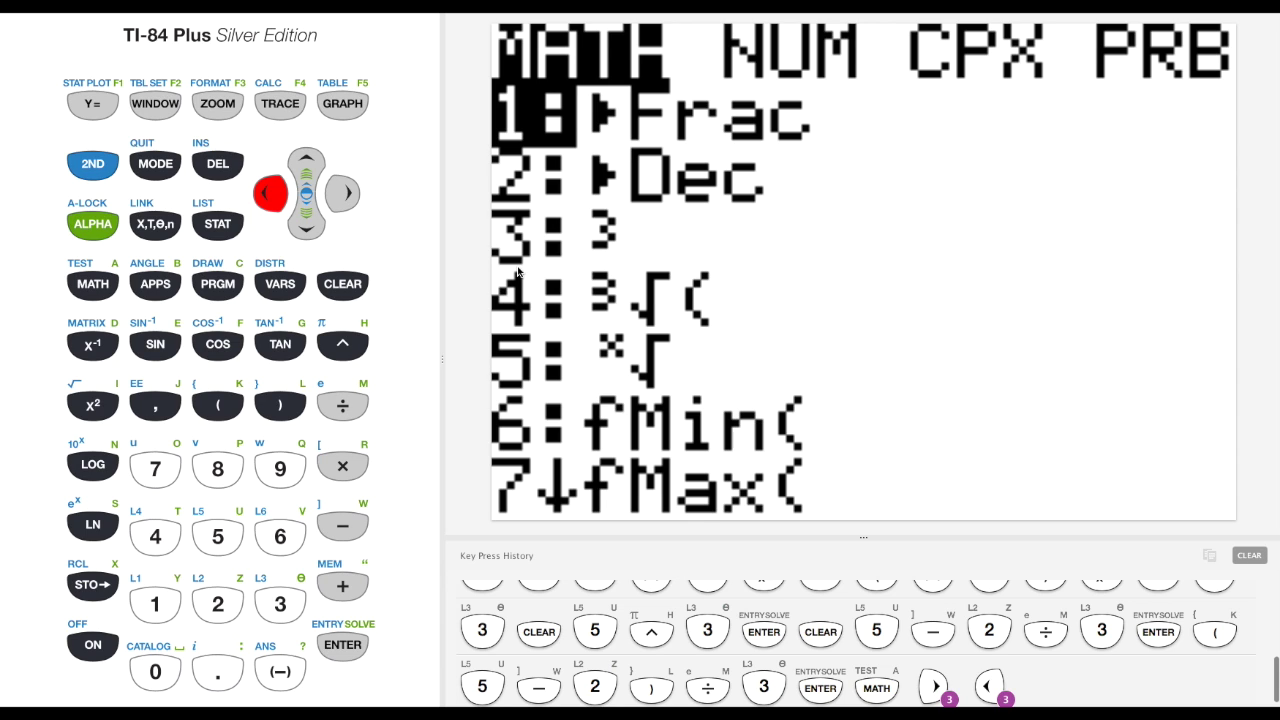
pyautogui.click(96, 170)
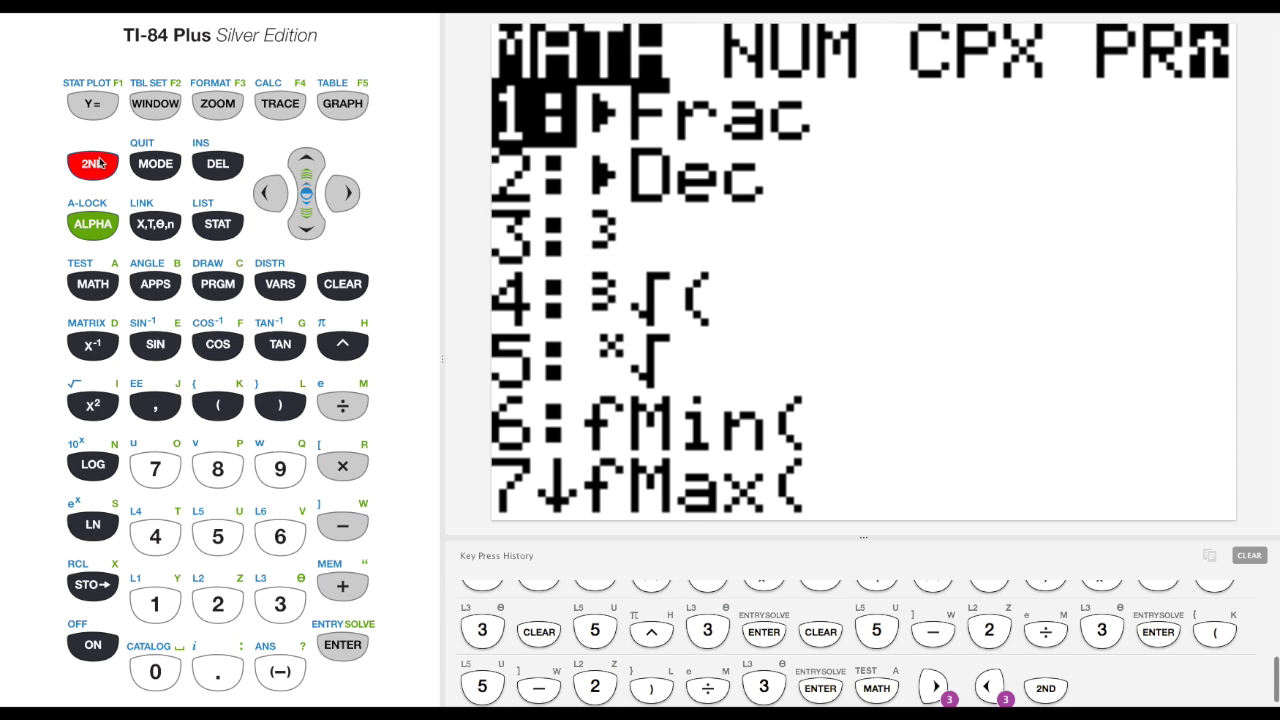
pyautogui.click(160, 168)
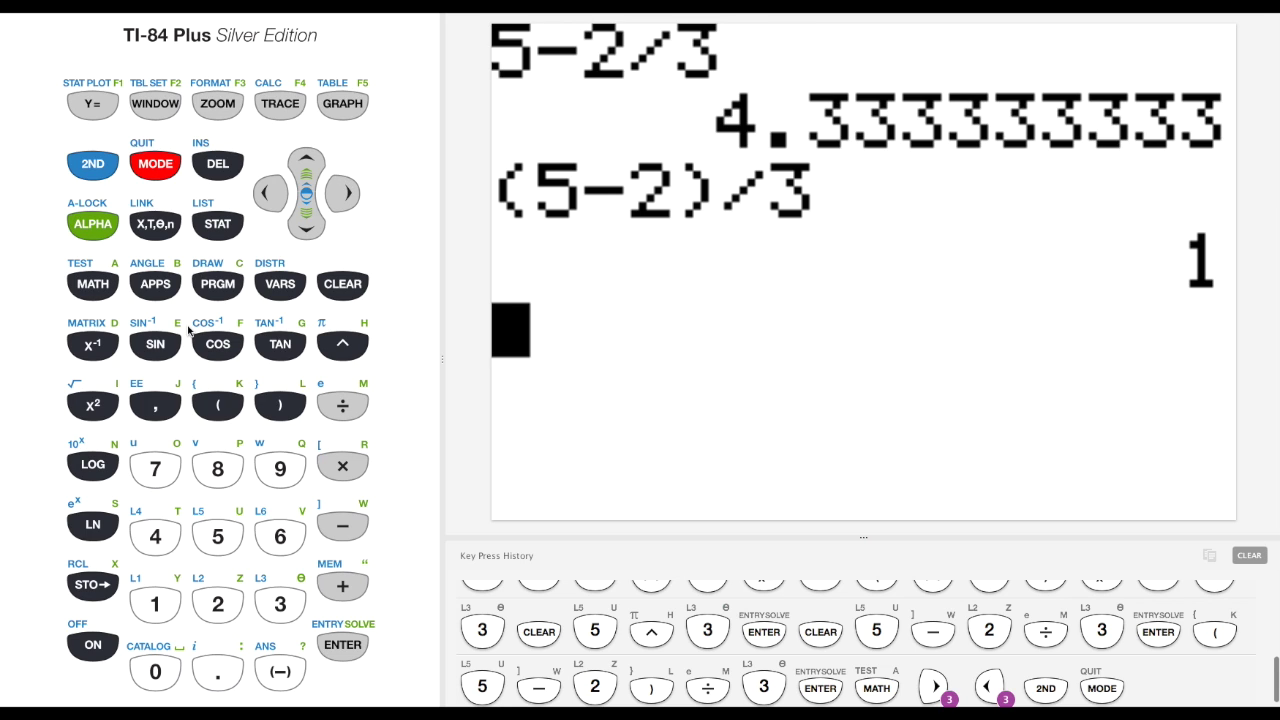
# Step: Evaluate 24/320 as a decimal, giving .075
pyautogui.click(217, 603)
pyautogui.press('4')
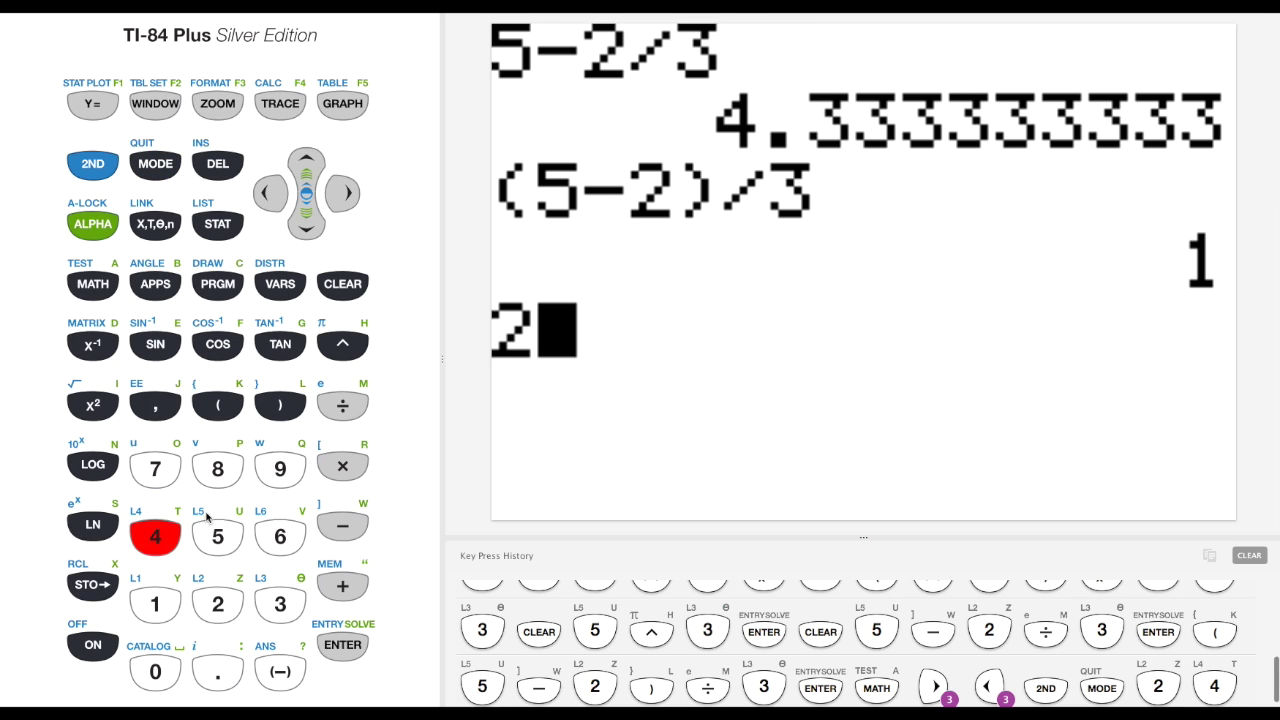
pyautogui.press('/')
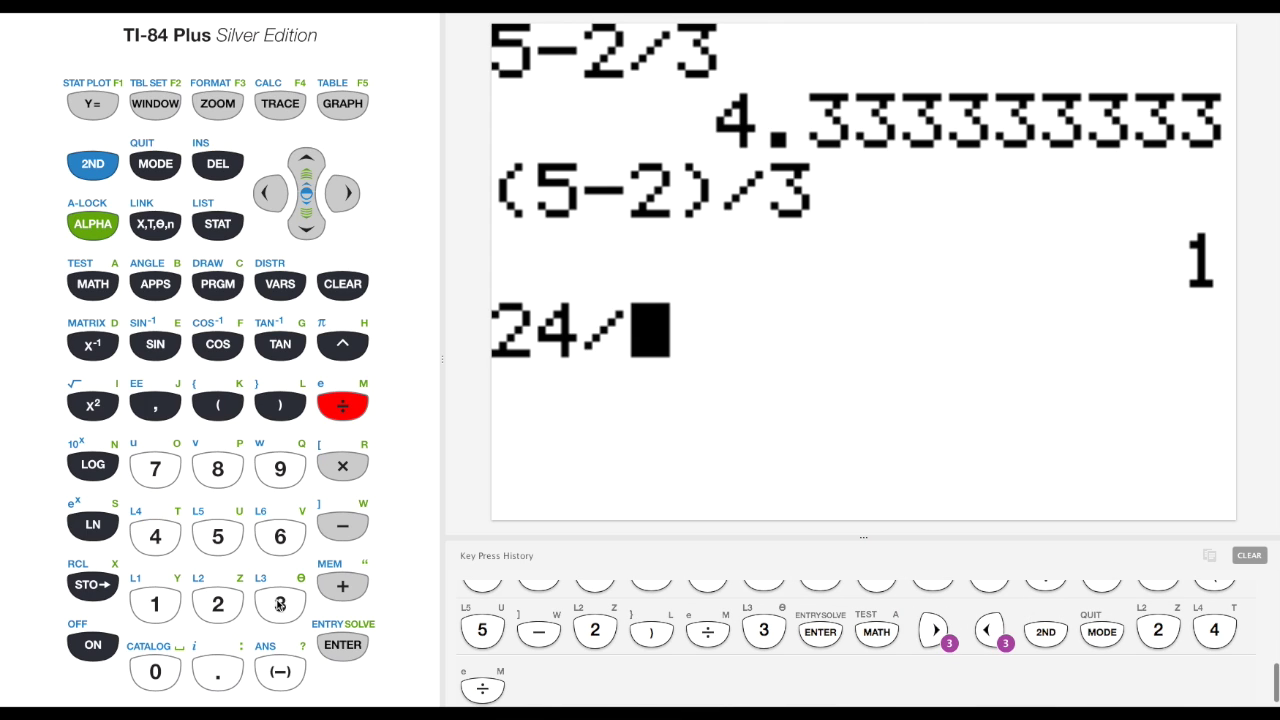
pyautogui.click(280, 604)
pyautogui.click(217, 603)
pyautogui.click(160, 660)
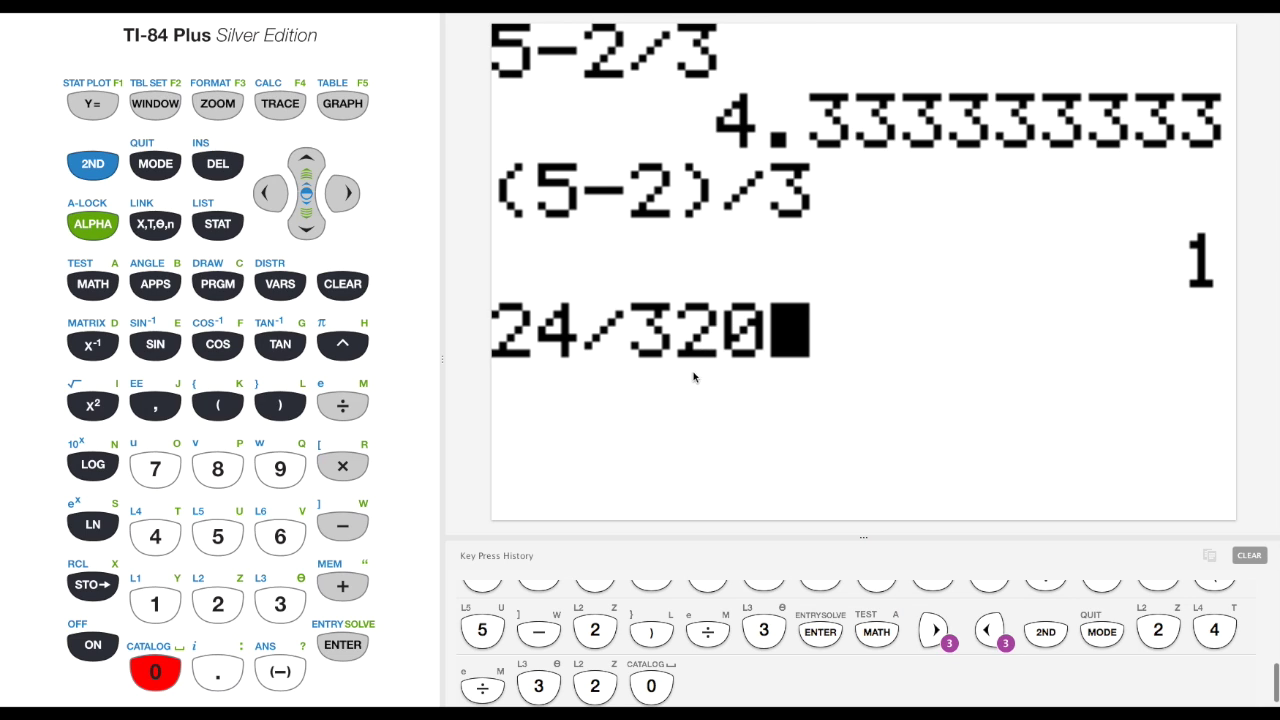
pyautogui.click(366, 638)
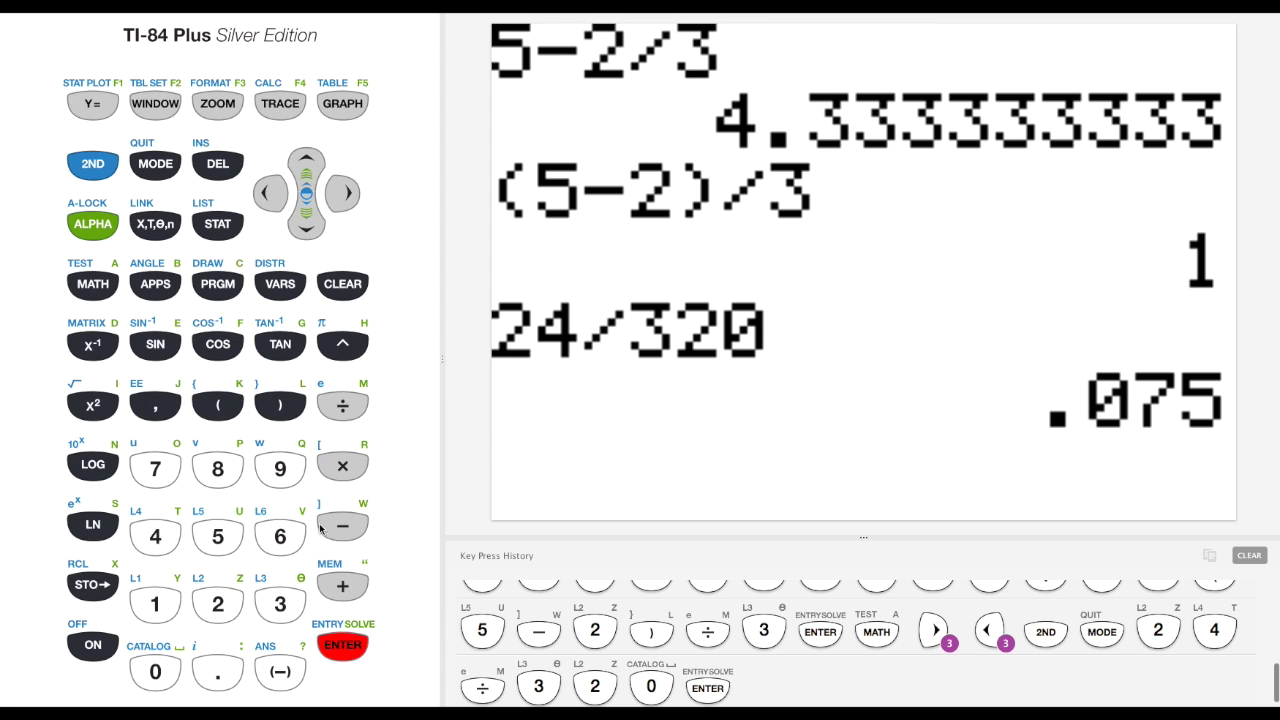
# Step: Convert the answer .075 to the fraction 3/40 with ▶Frac
pyautogui.click(92, 286)
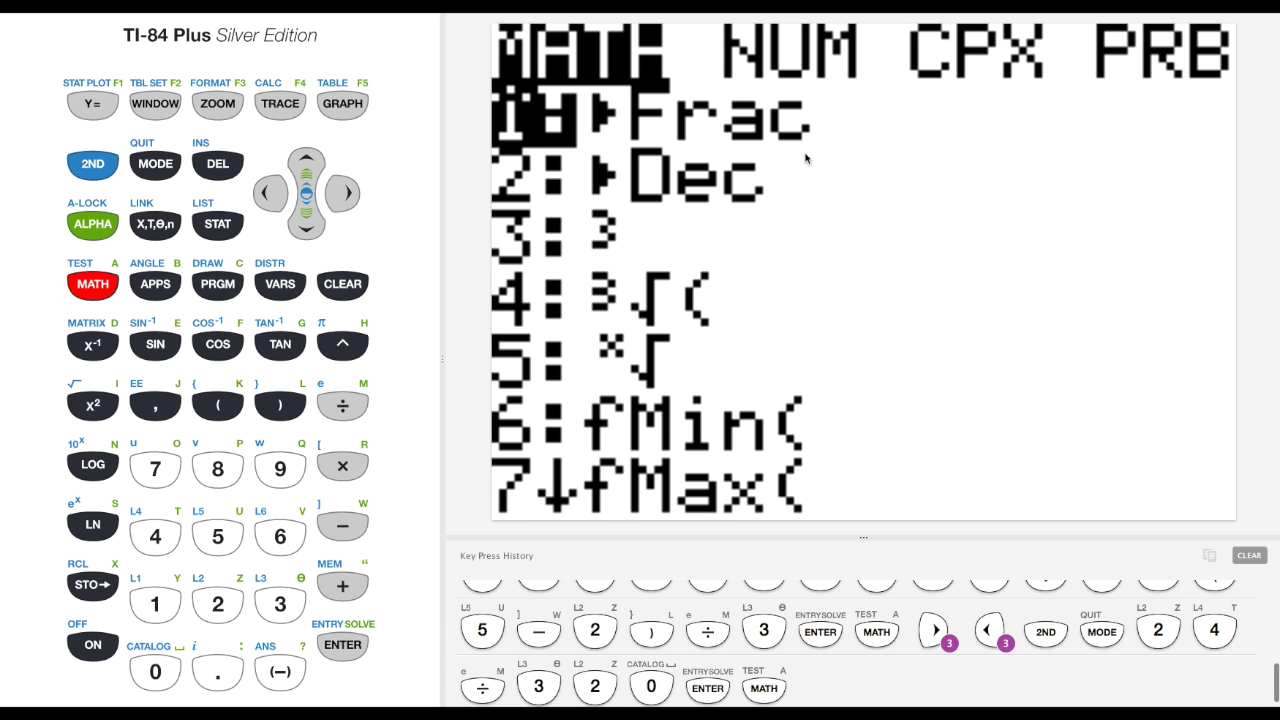
pyautogui.press('Return')
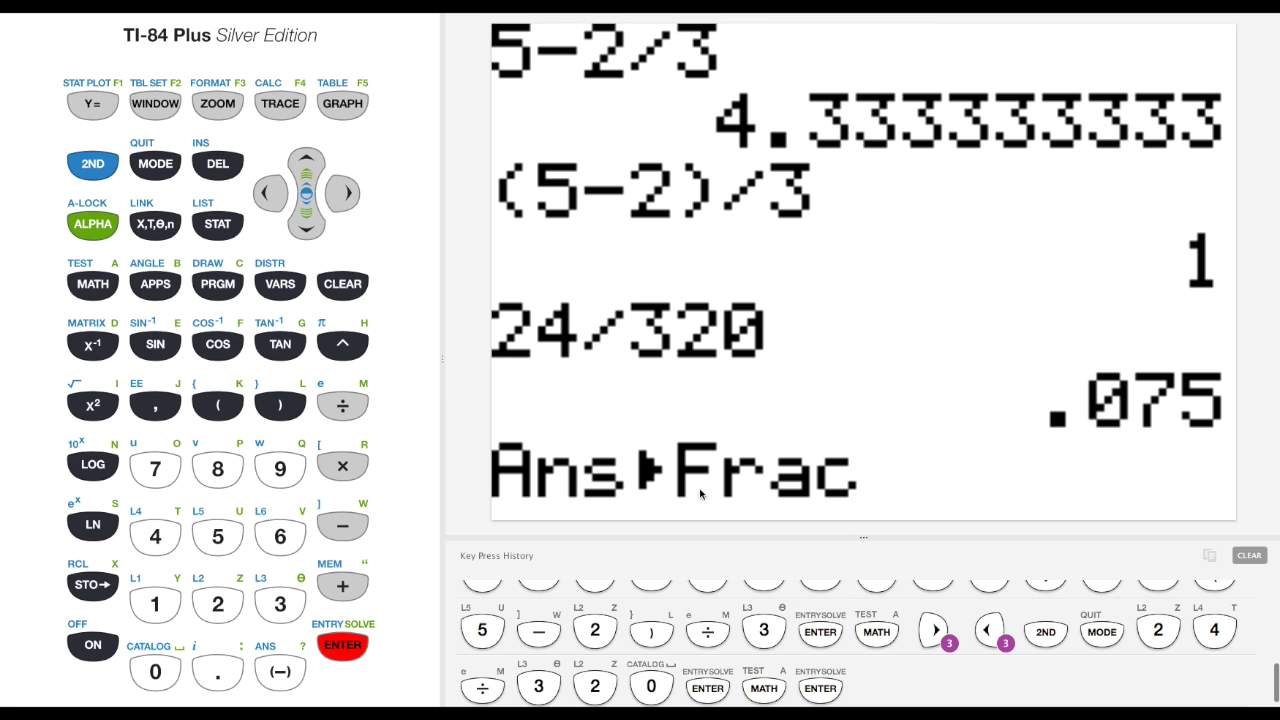
pyautogui.click(355, 643)
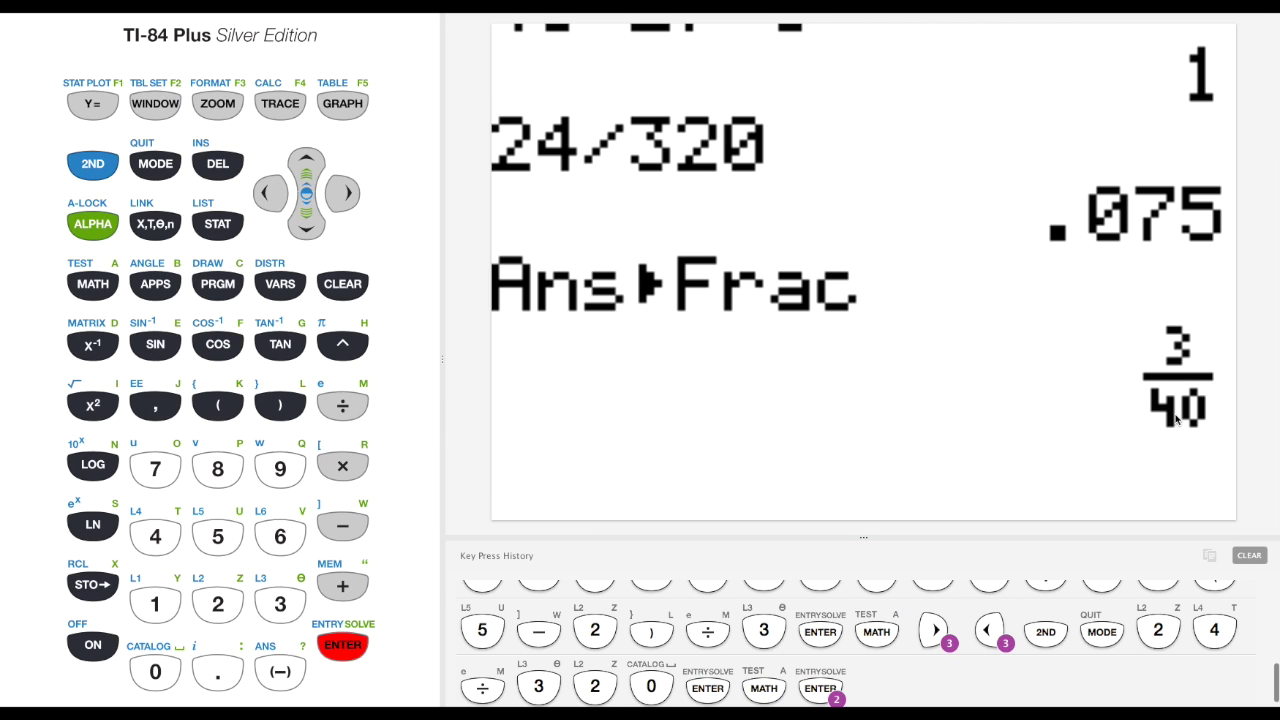
# Step: Recall the earlier result 4.33333333 onto the entry line
pyautogui.click(308, 163)
pyautogui.click(307, 163)
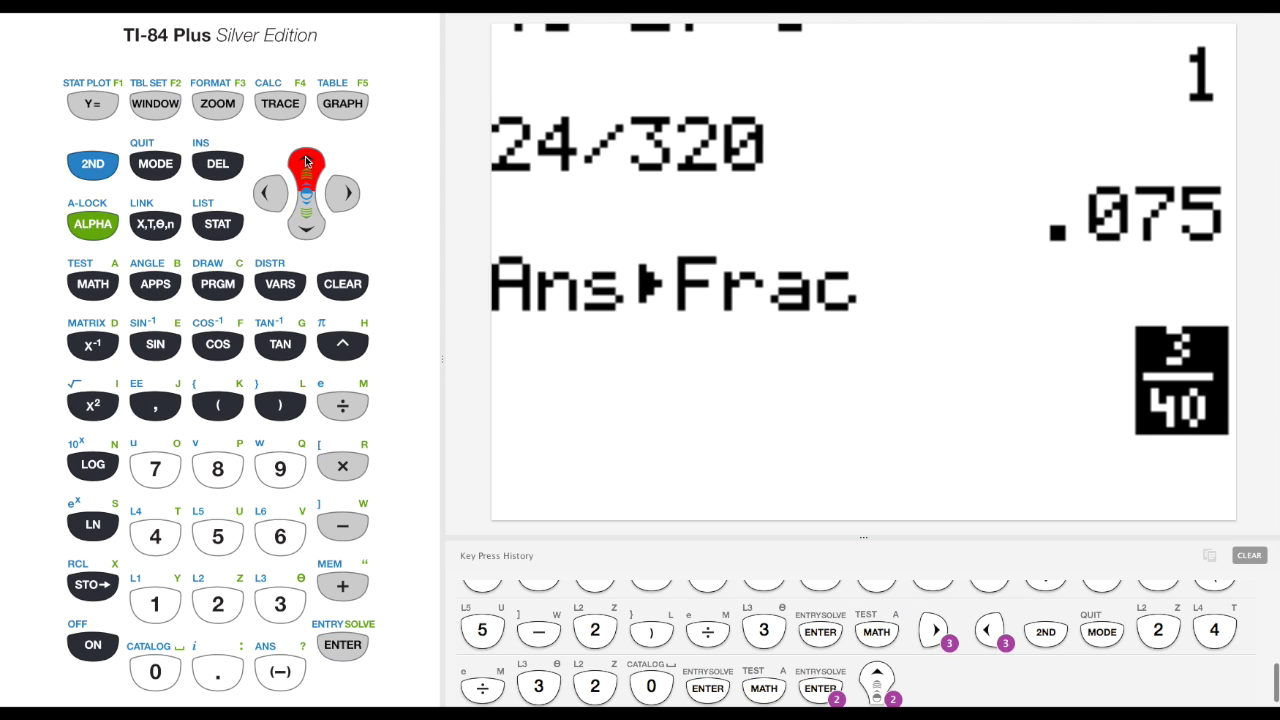
pyautogui.click(307, 163)
pyautogui.click(312, 163)
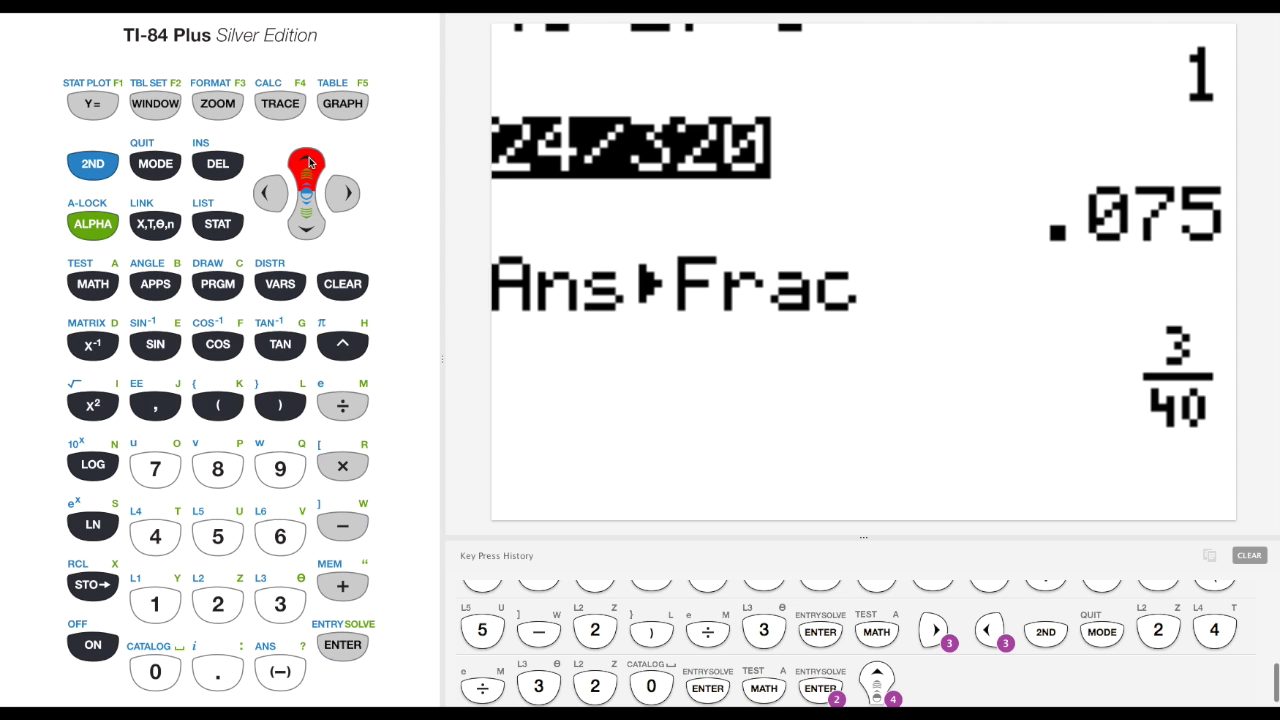
pyautogui.click(310, 165)
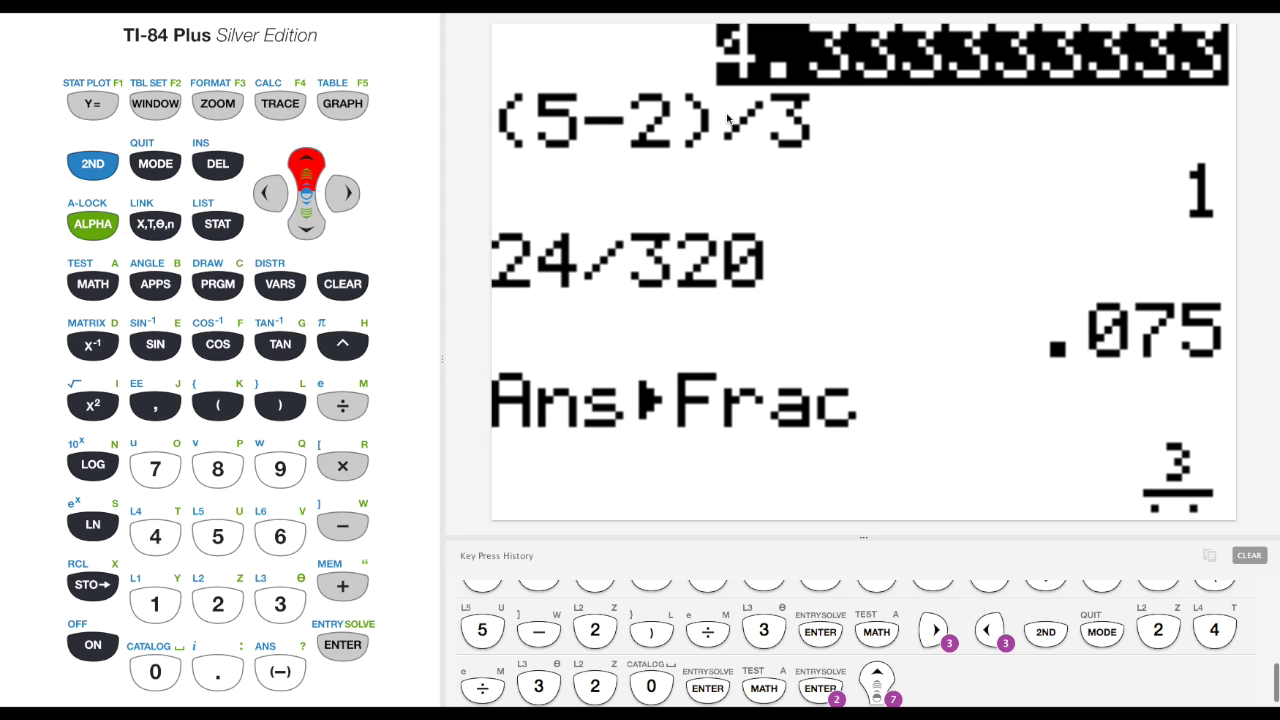
pyautogui.click(349, 648)
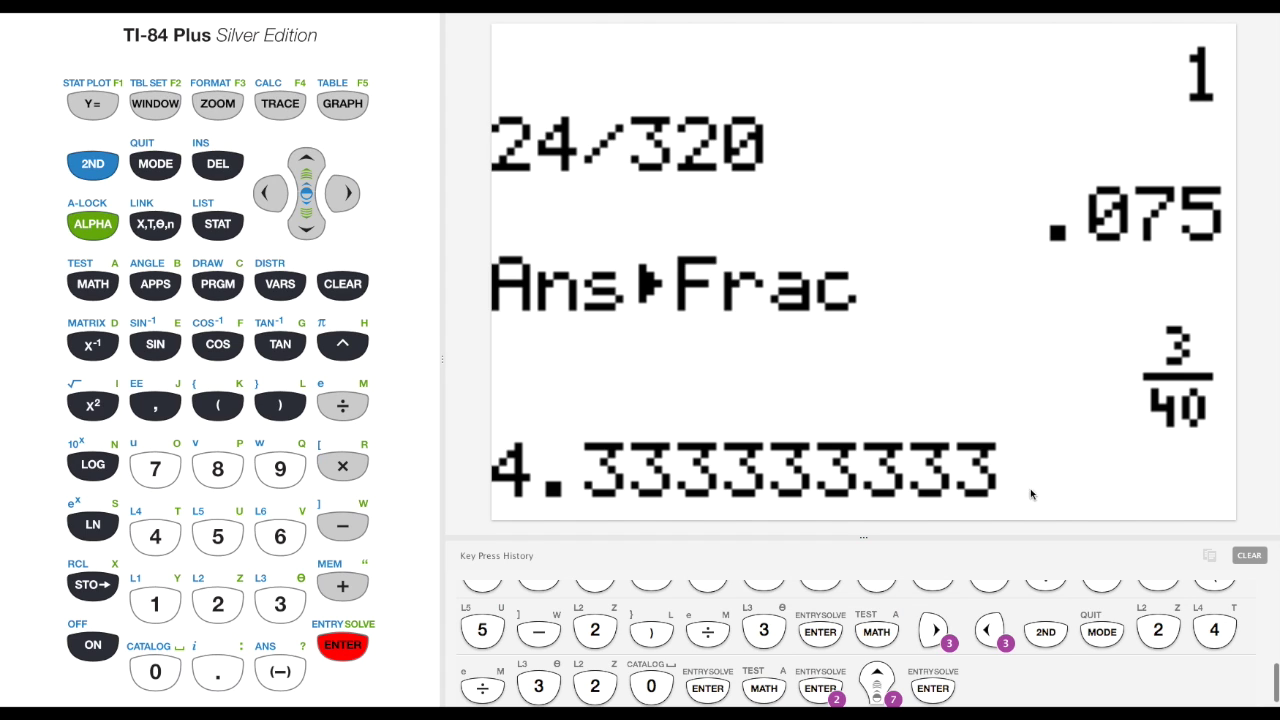
# Step: Convert 4.33333333 to the fraction 13/3 with ▶Frac, then clear the screen
pyautogui.click(113, 286)
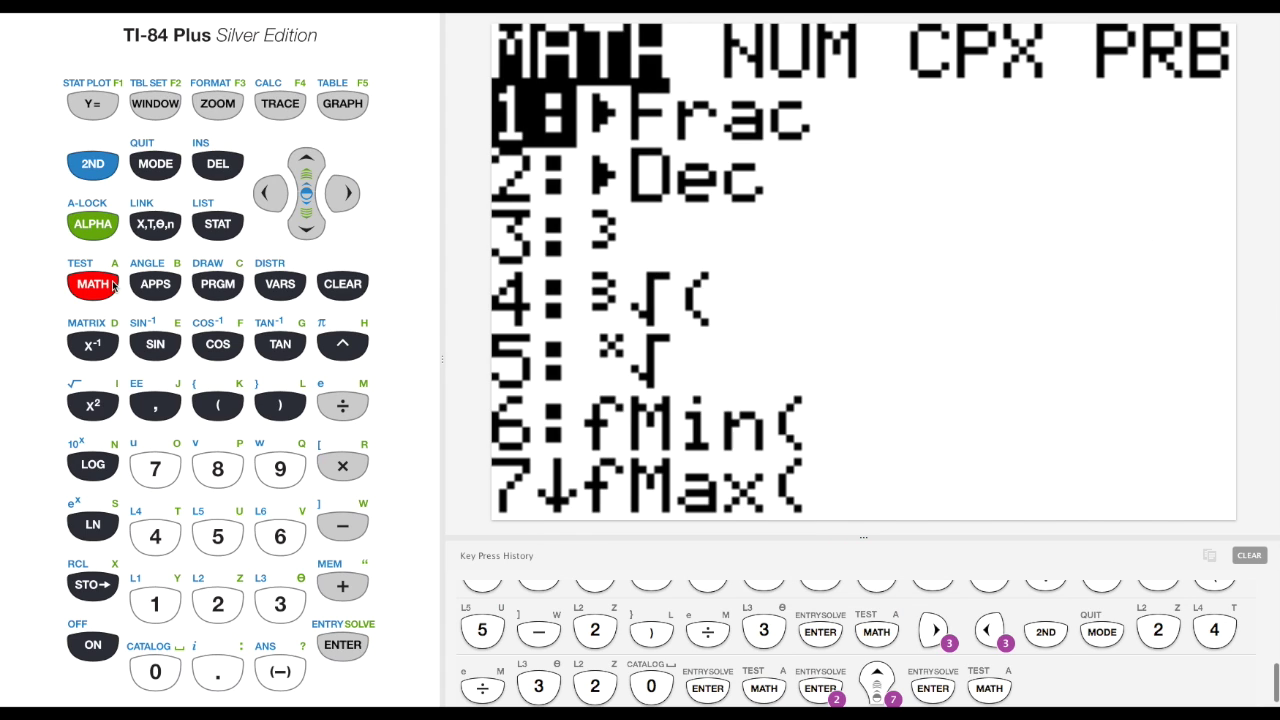
pyautogui.click(344, 646)
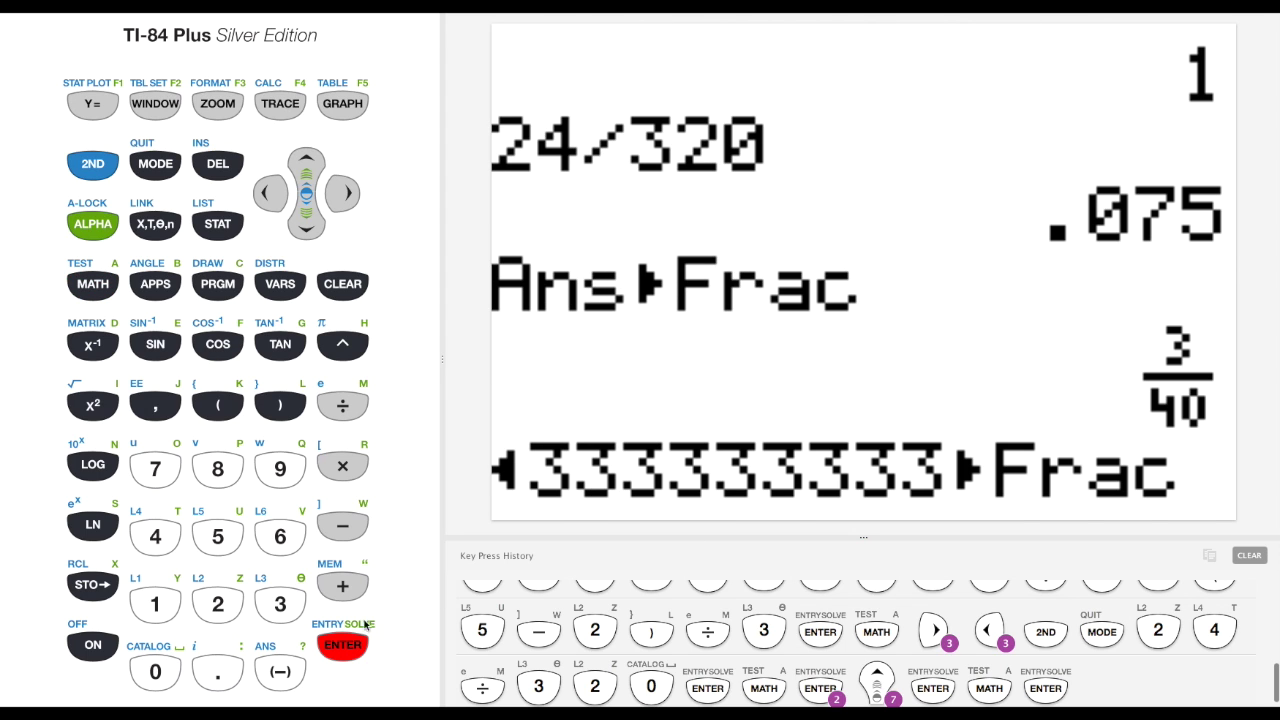
pyautogui.click(360, 645)
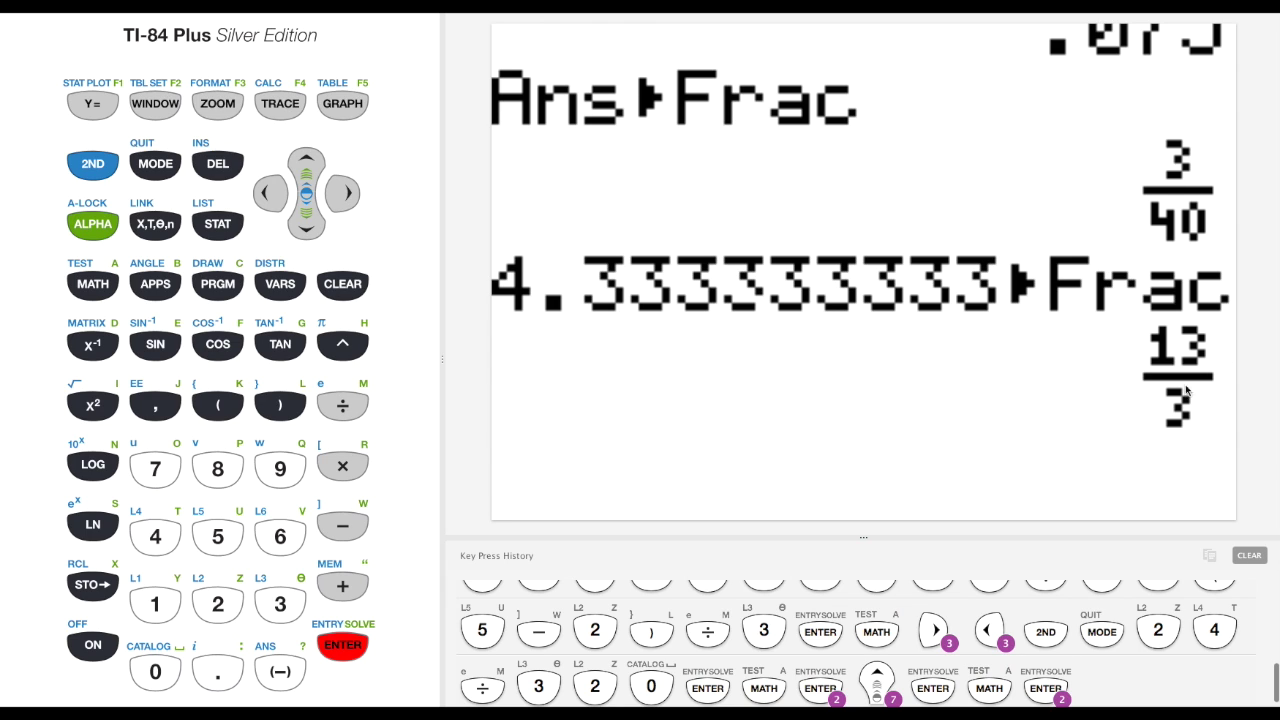
pyautogui.click(343, 285)
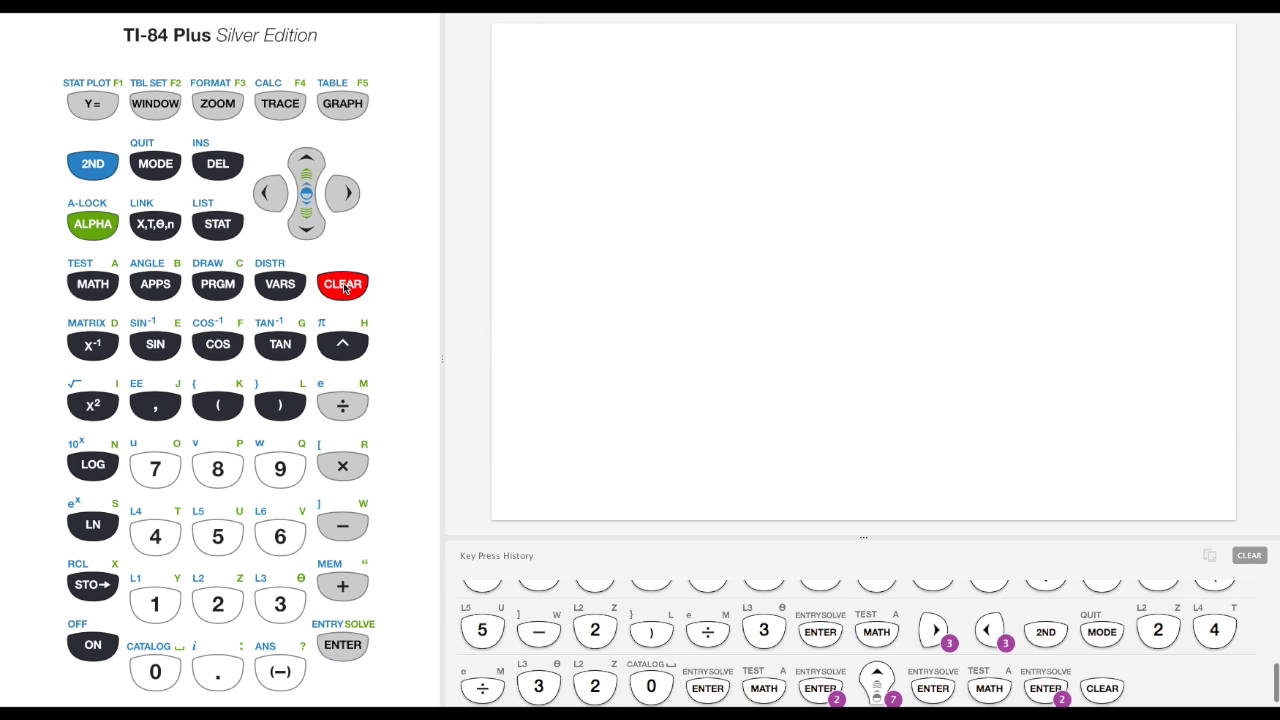
# Step: Enter Y1 = 2X+1 in the Y= editor, graph it, and show the ZOOM menu
pyautogui.click(95, 108)
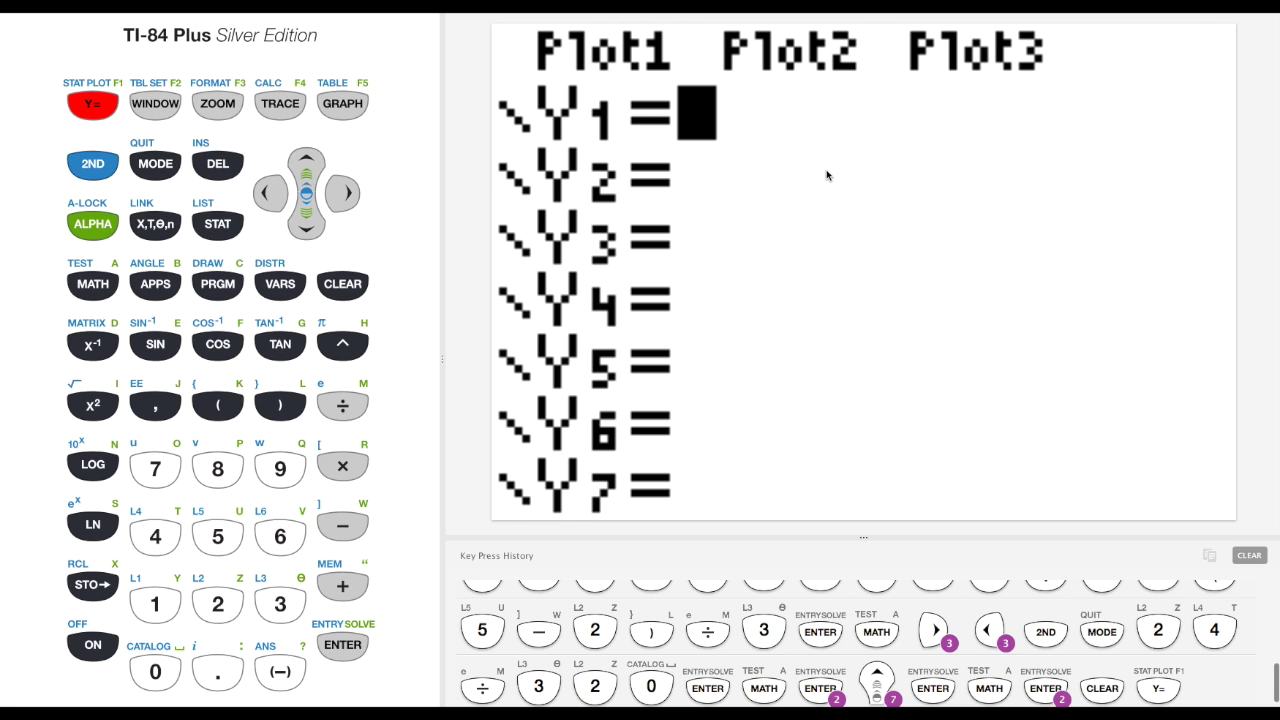
pyautogui.click(218, 604)
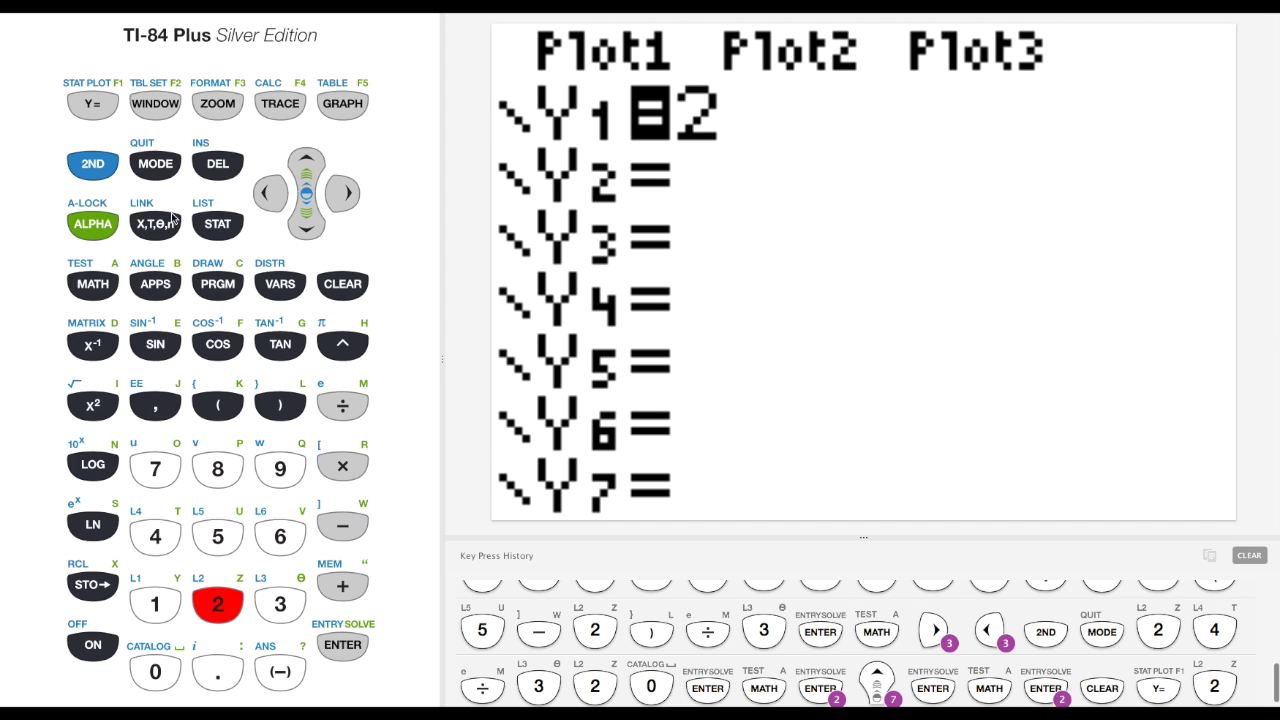
pyautogui.click(154, 226)
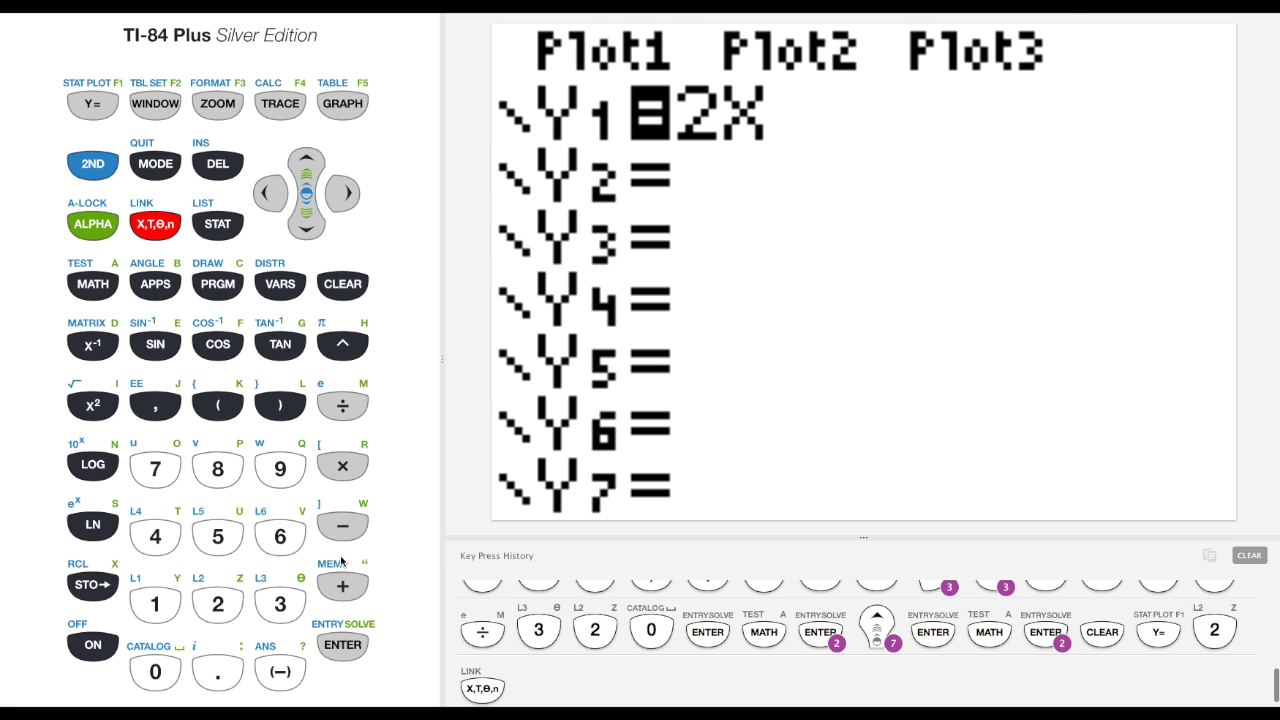
pyautogui.click(347, 594)
pyautogui.click(157, 605)
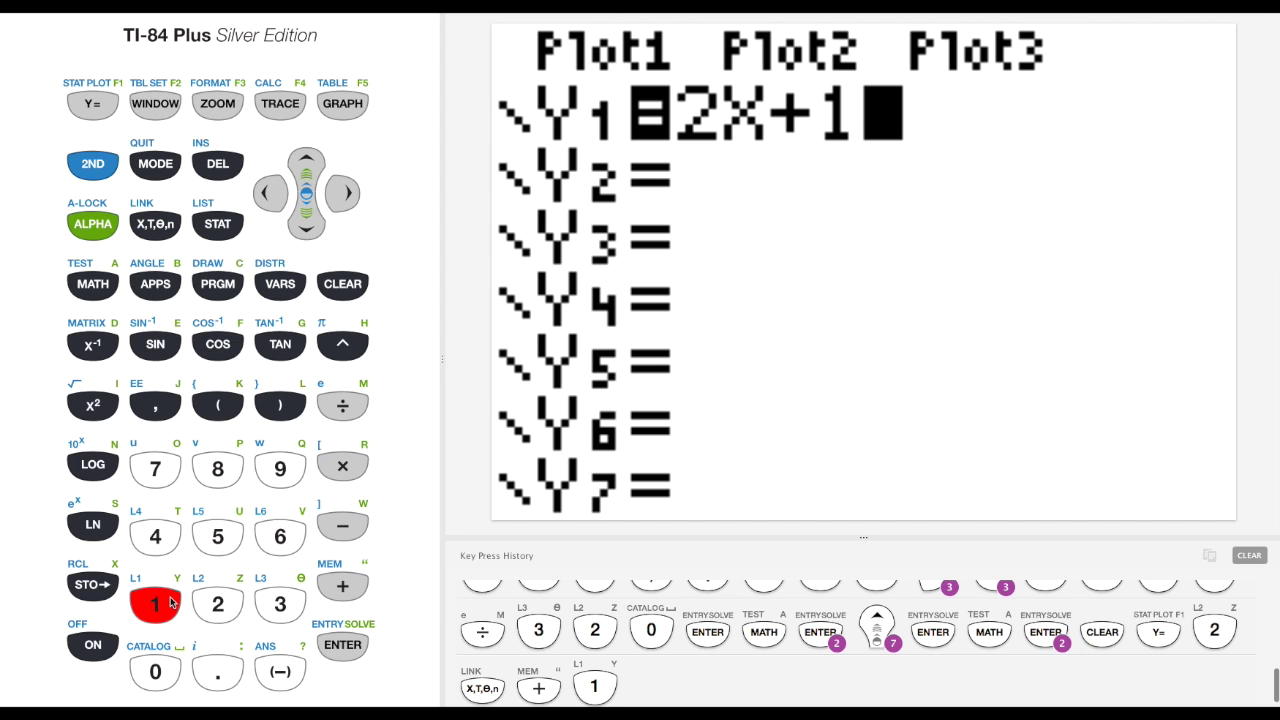
pyautogui.click(348, 106)
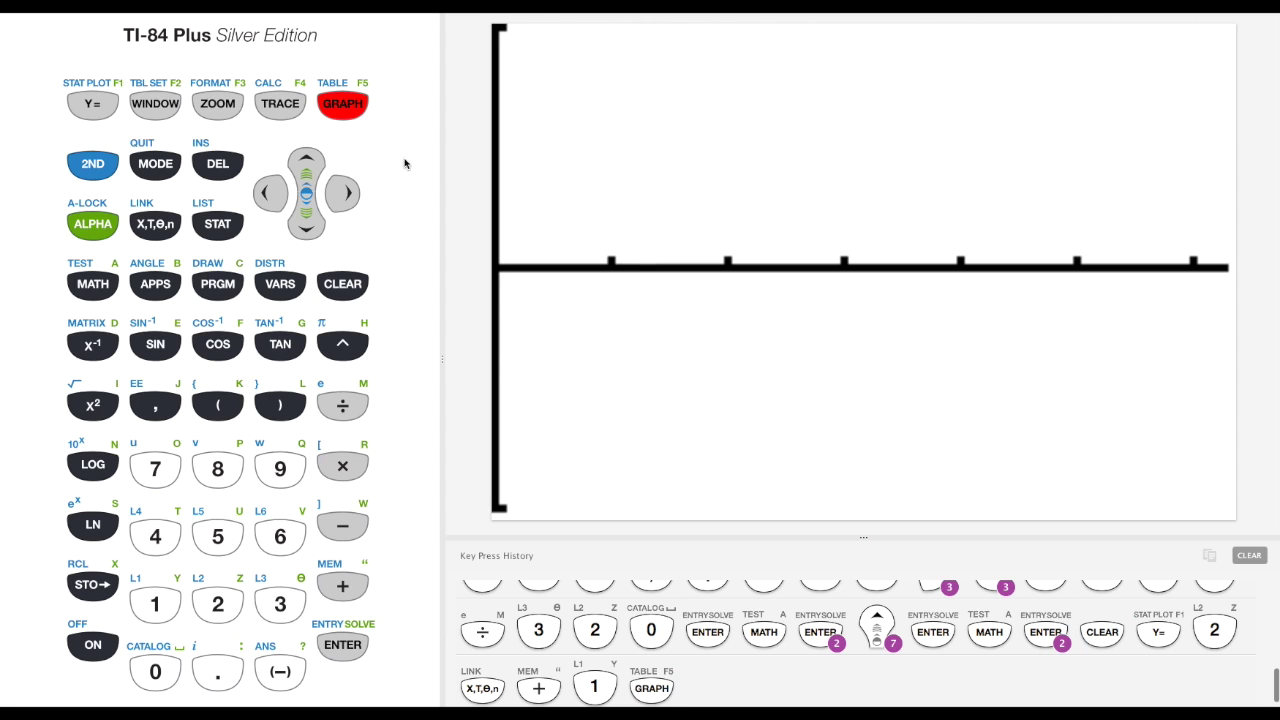
pyautogui.click(231, 108)
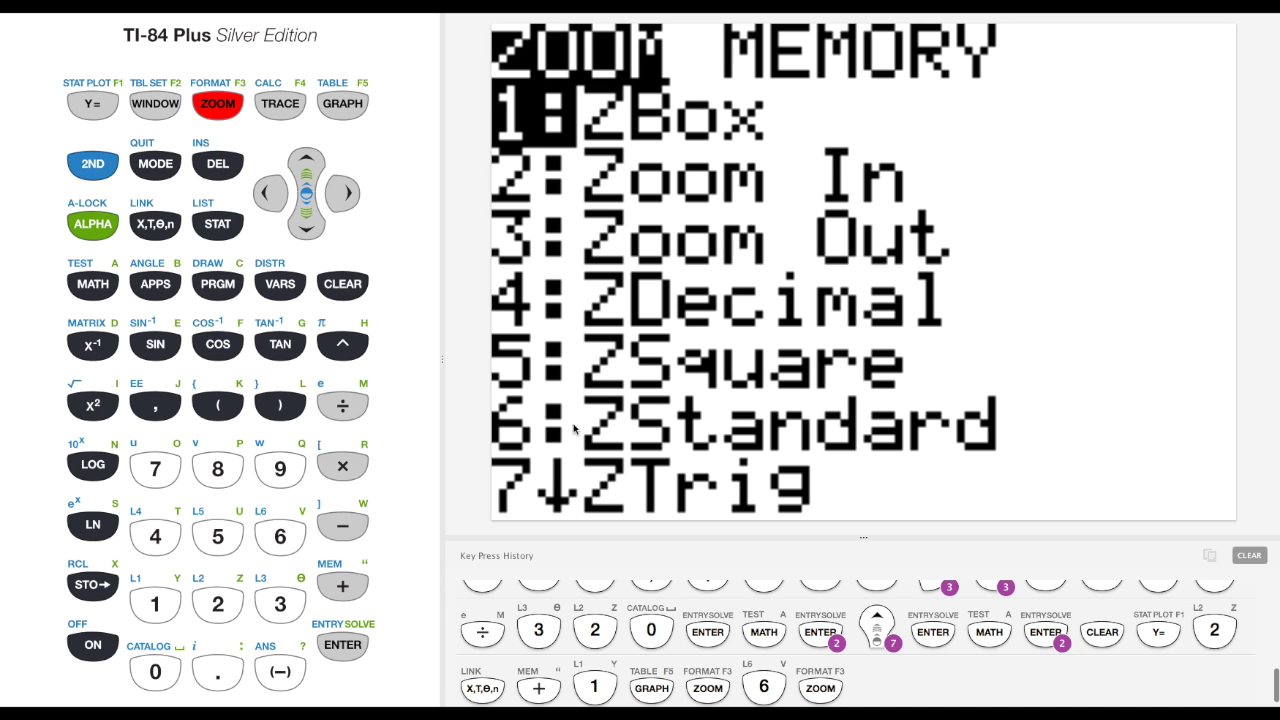
# Step: Apply ZStandard to redraw 2X+1 in the standard window, then return to the Y= editor
pyautogui.click(283, 537)
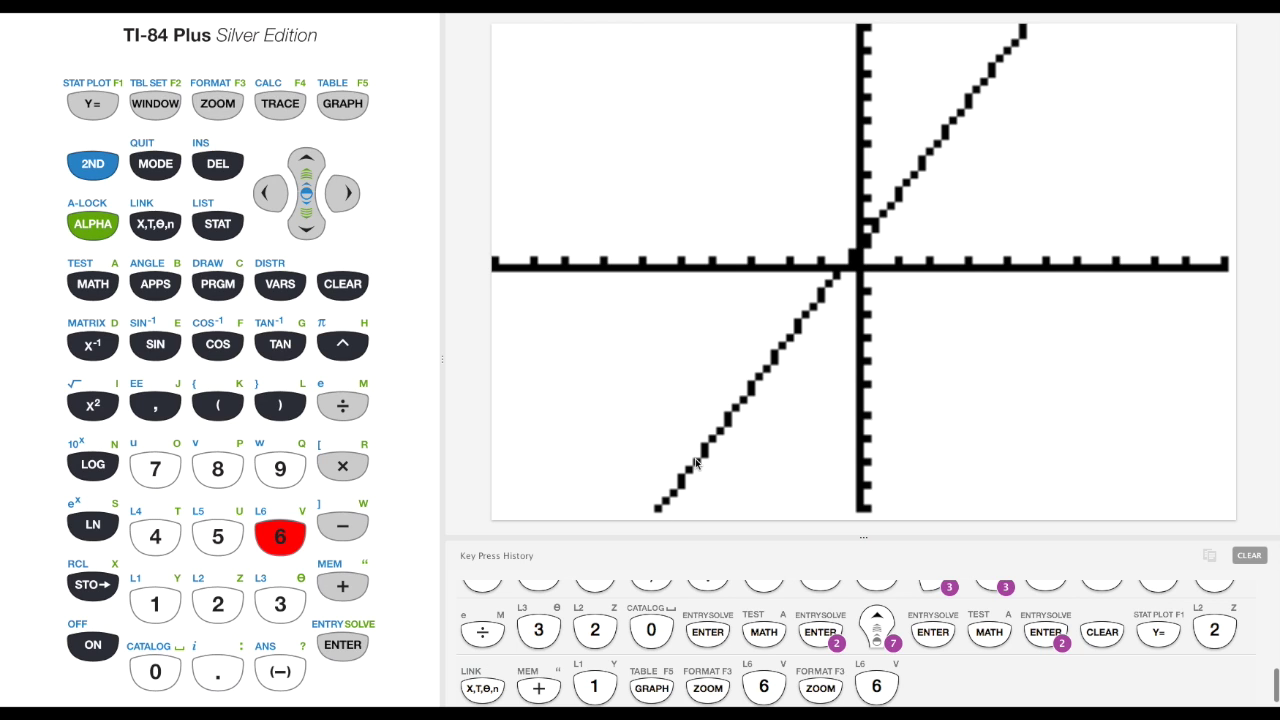
pyautogui.click(92, 104)
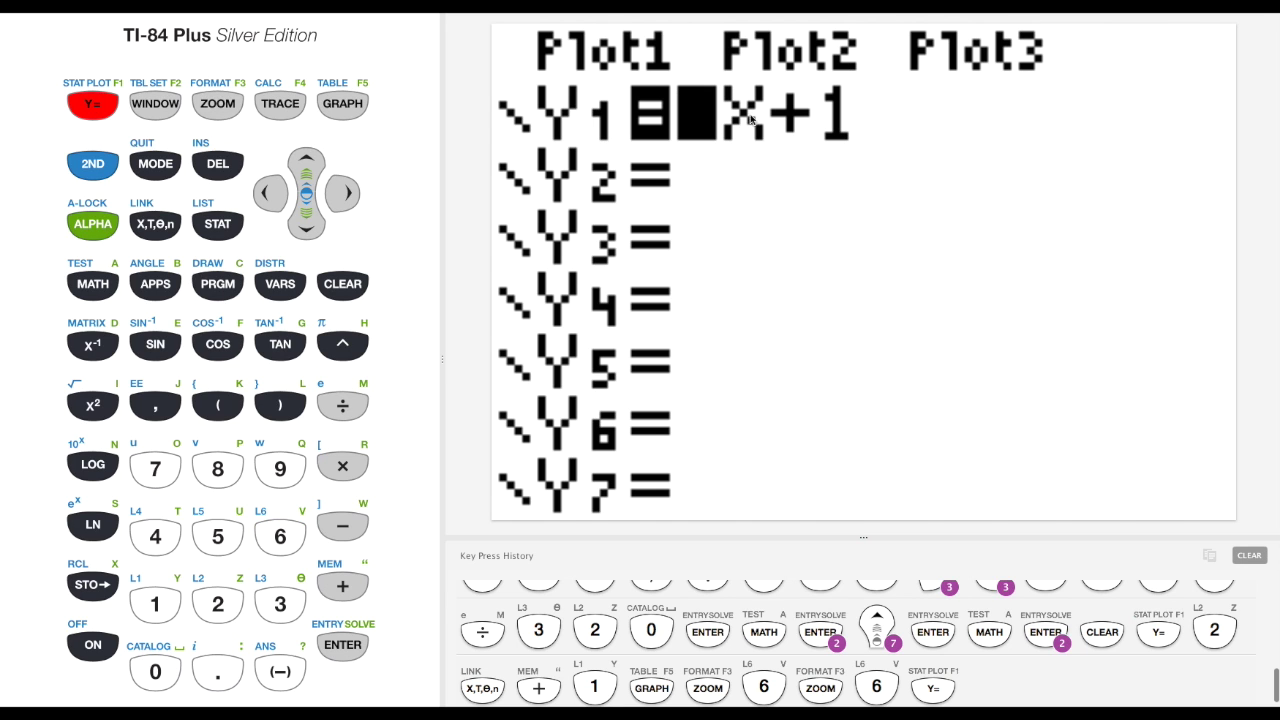
# Step: Define Y2 as X² and graph the parabola together with the 2X+1 line
pyautogui.click(312, 228)
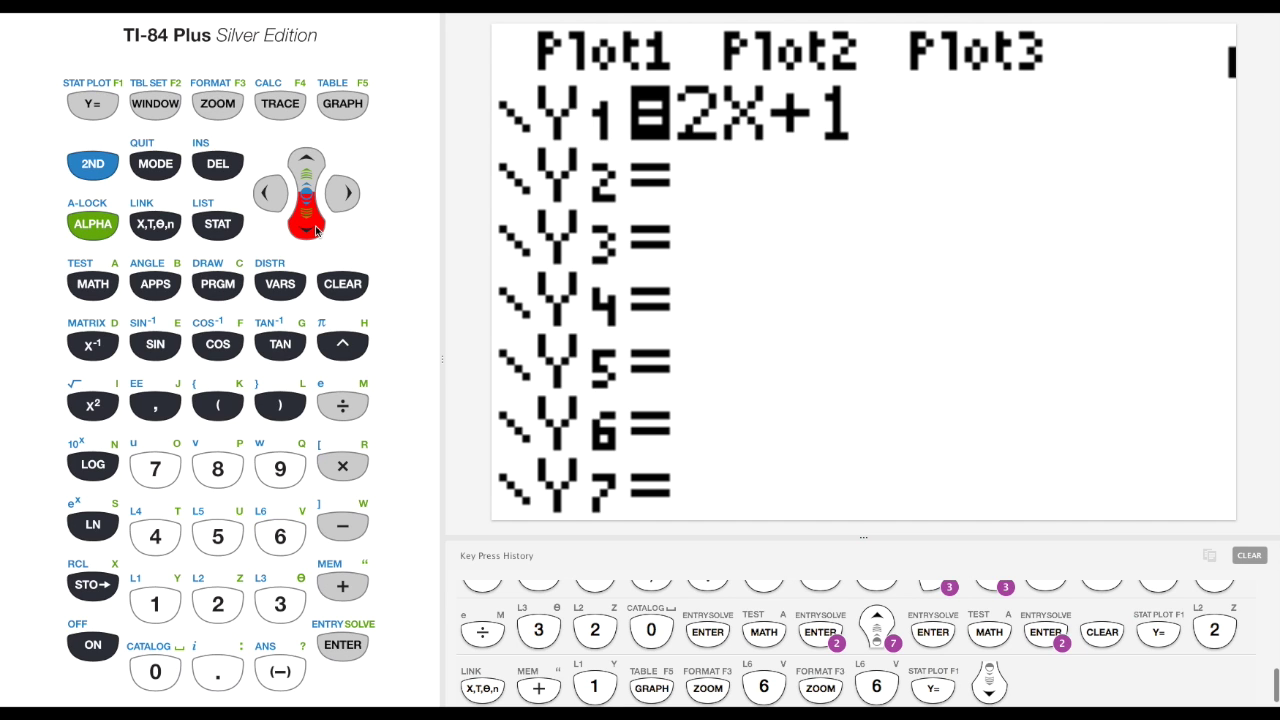
pyautogui.click(155, 224)
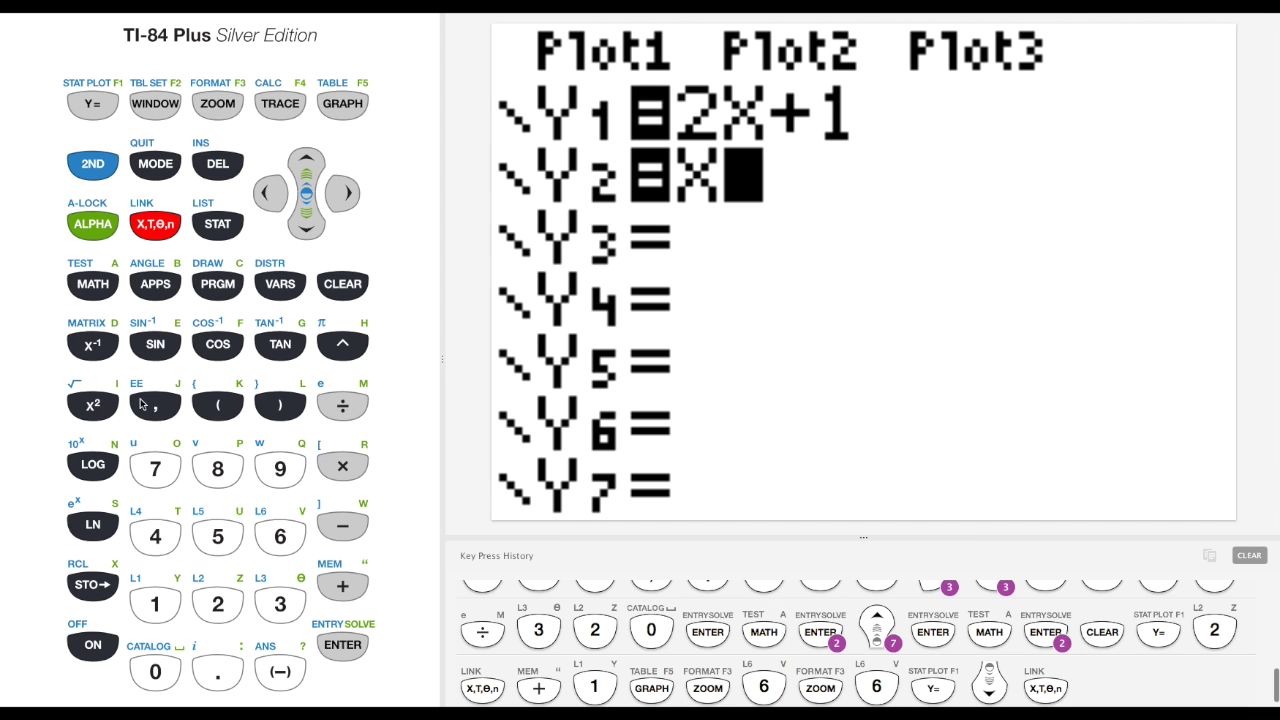
pyautogui.click(93, 404)
pyautogui.press('Return')
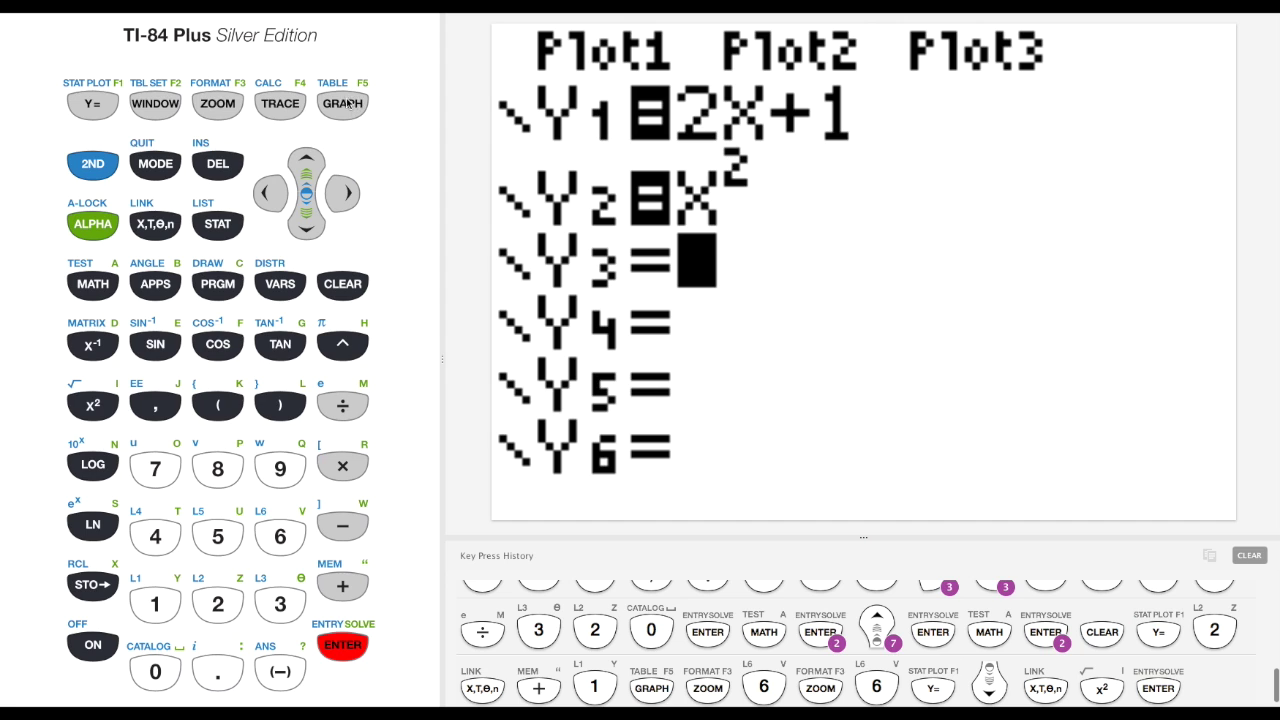
pyautogui.click(343, 104)
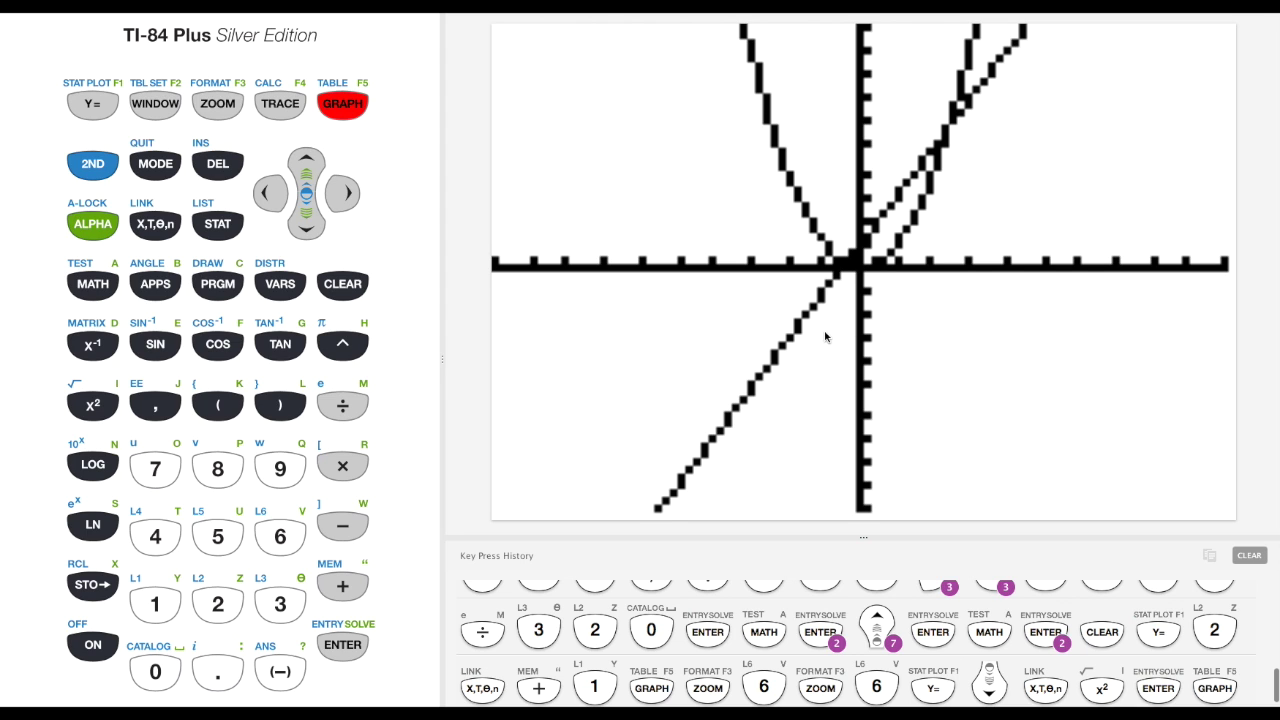
pyautogui.click(105, 107)
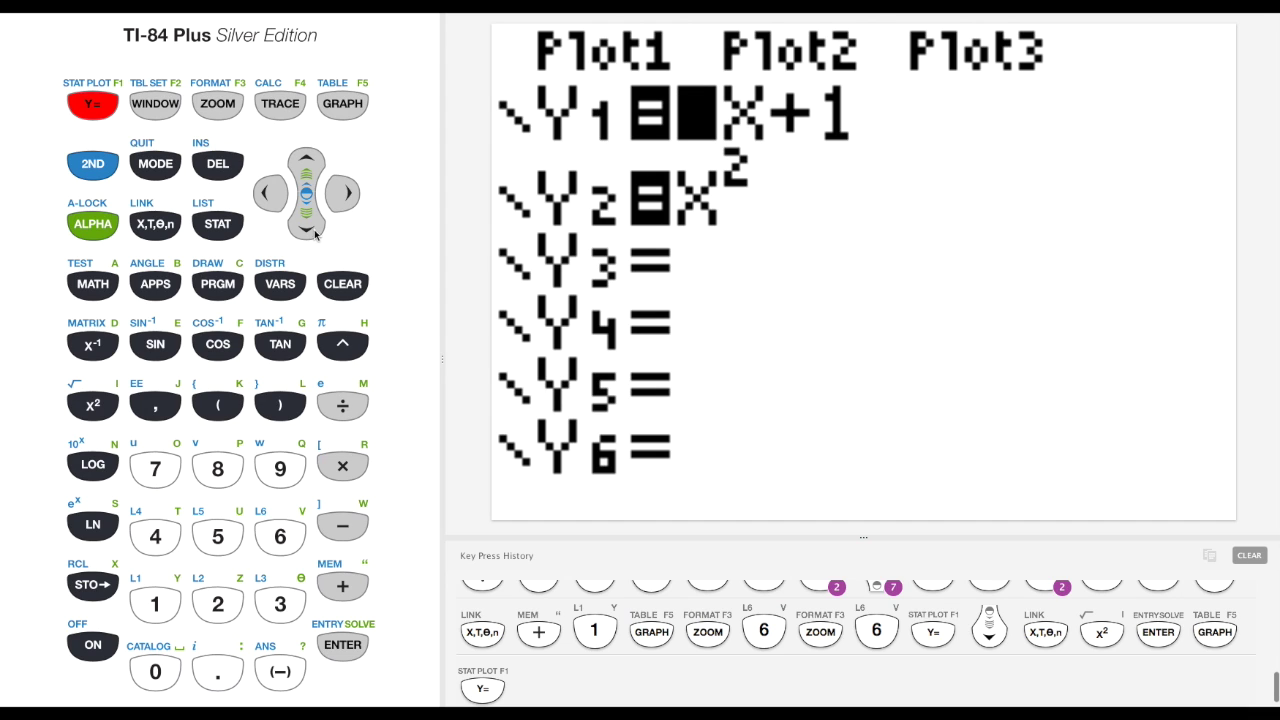
# Step: Toggle Y1 off and graph, which shows only the X² parabola
pyautogui.click(268, 195)
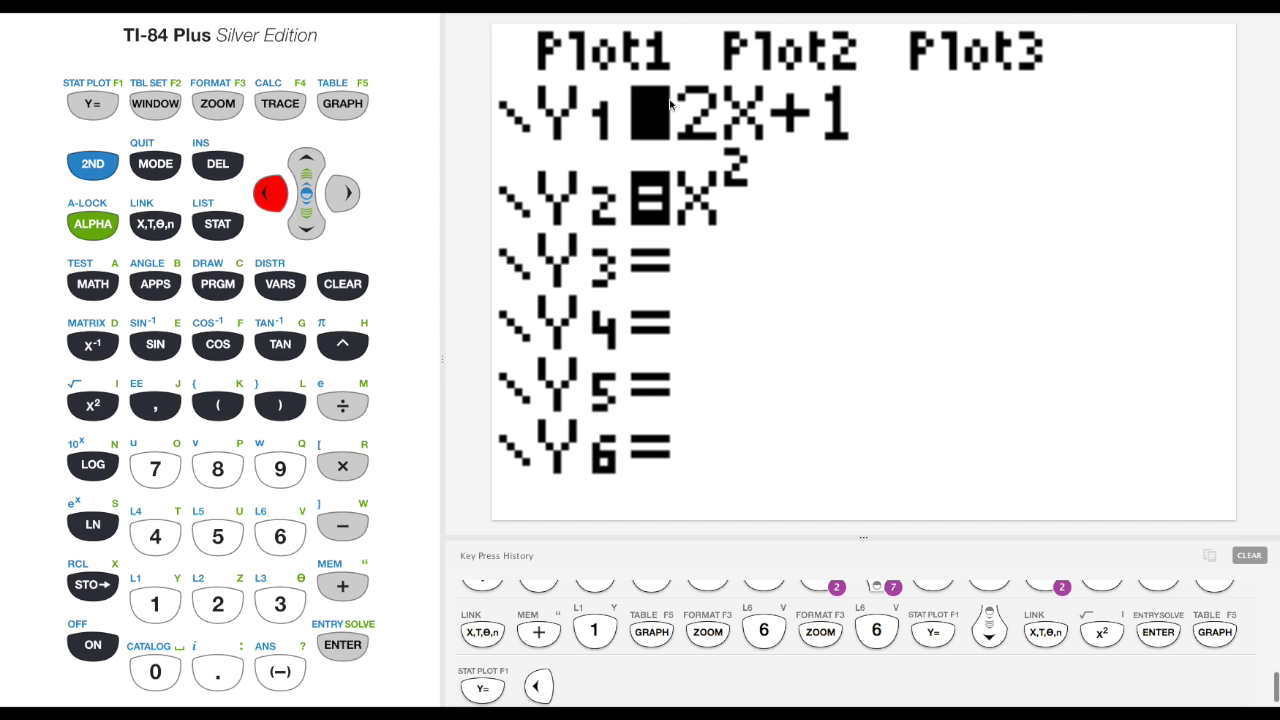
pyautogui.click(342, 646)
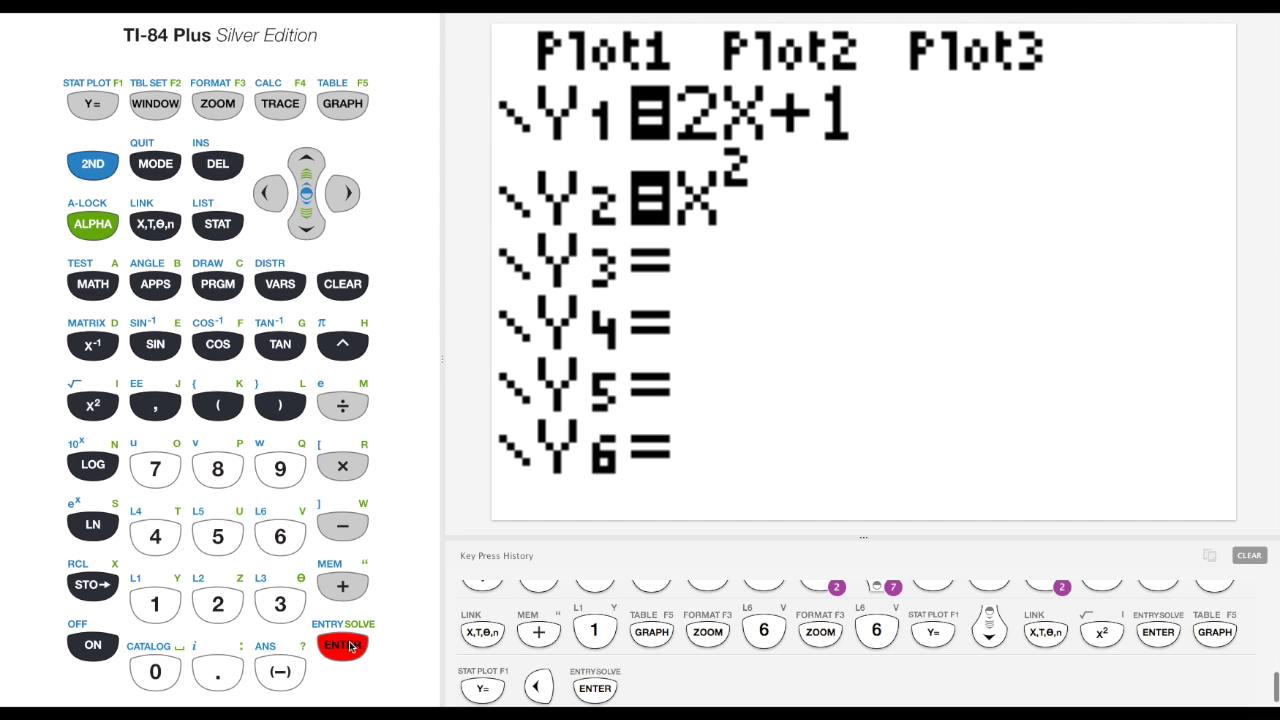
pyautogui.click(342, 193)
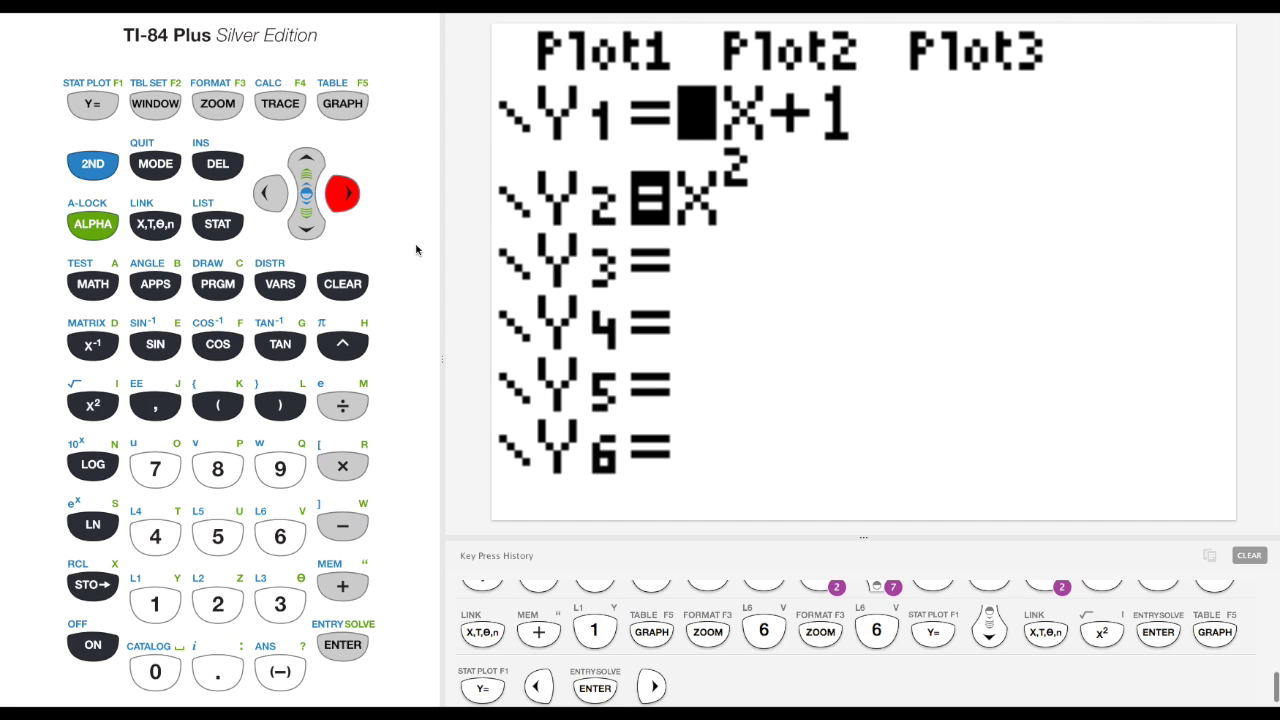
pyautogui.click(307, 230)
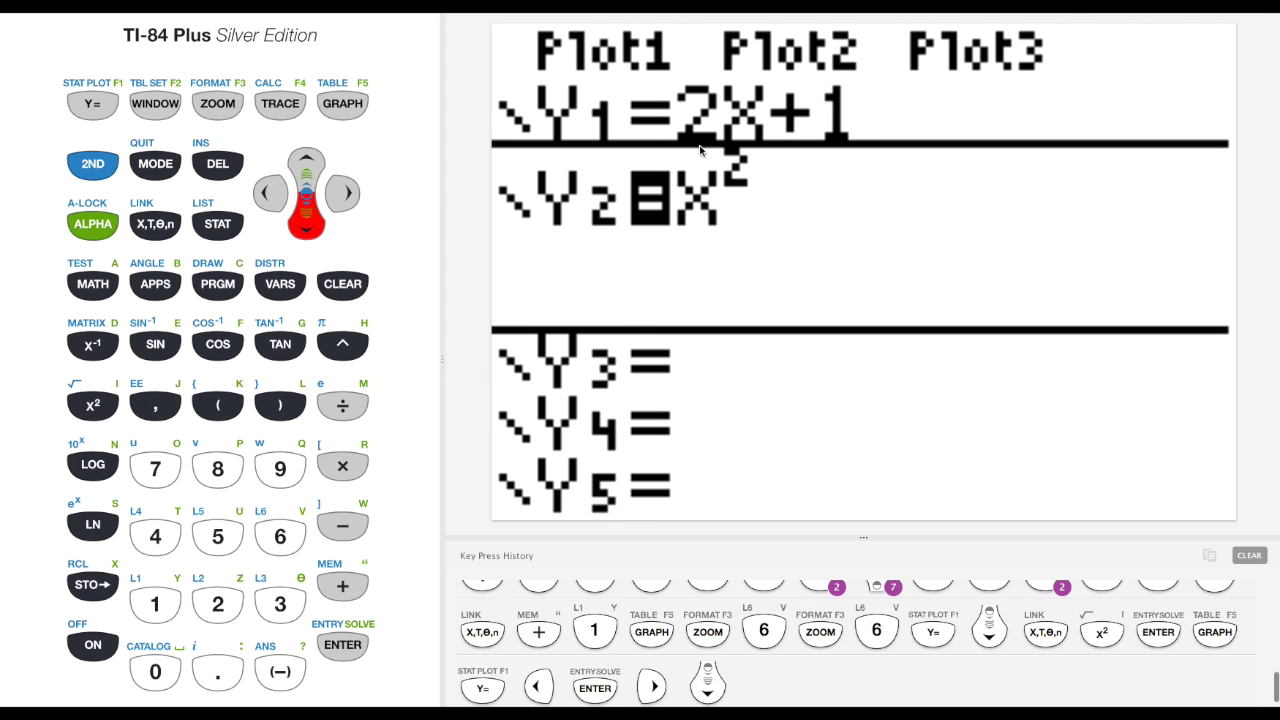
pyautogui.click(343, 104)
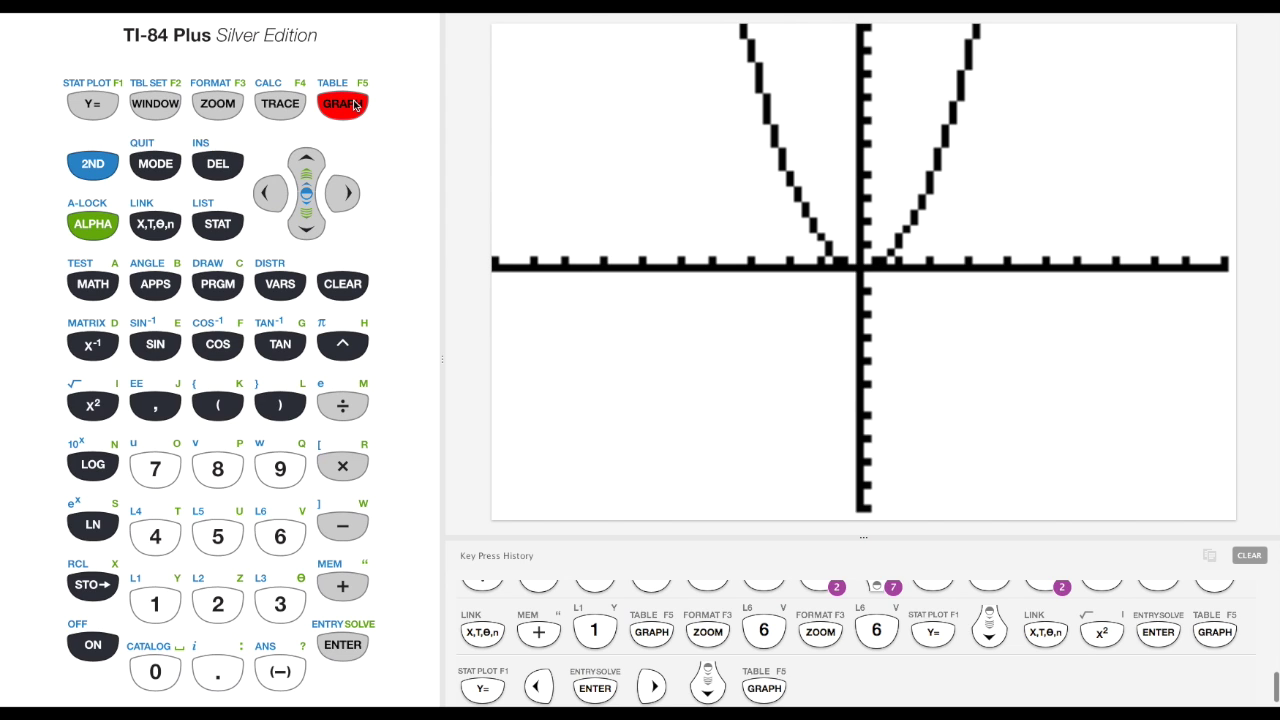
# Step: Re-enable Y1=2X+1 in the equation editor so it graphs alongside Y2
pyautogui.click(93, 105)
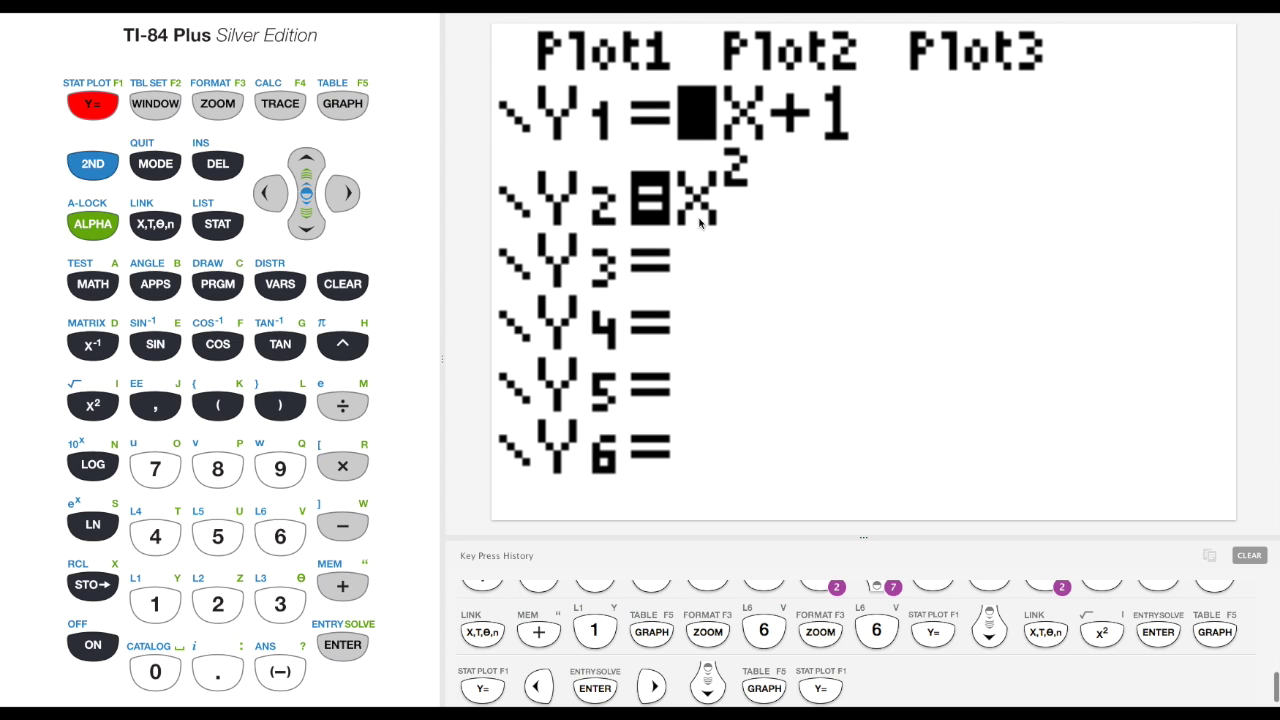
pyautogui.click(271, 194)
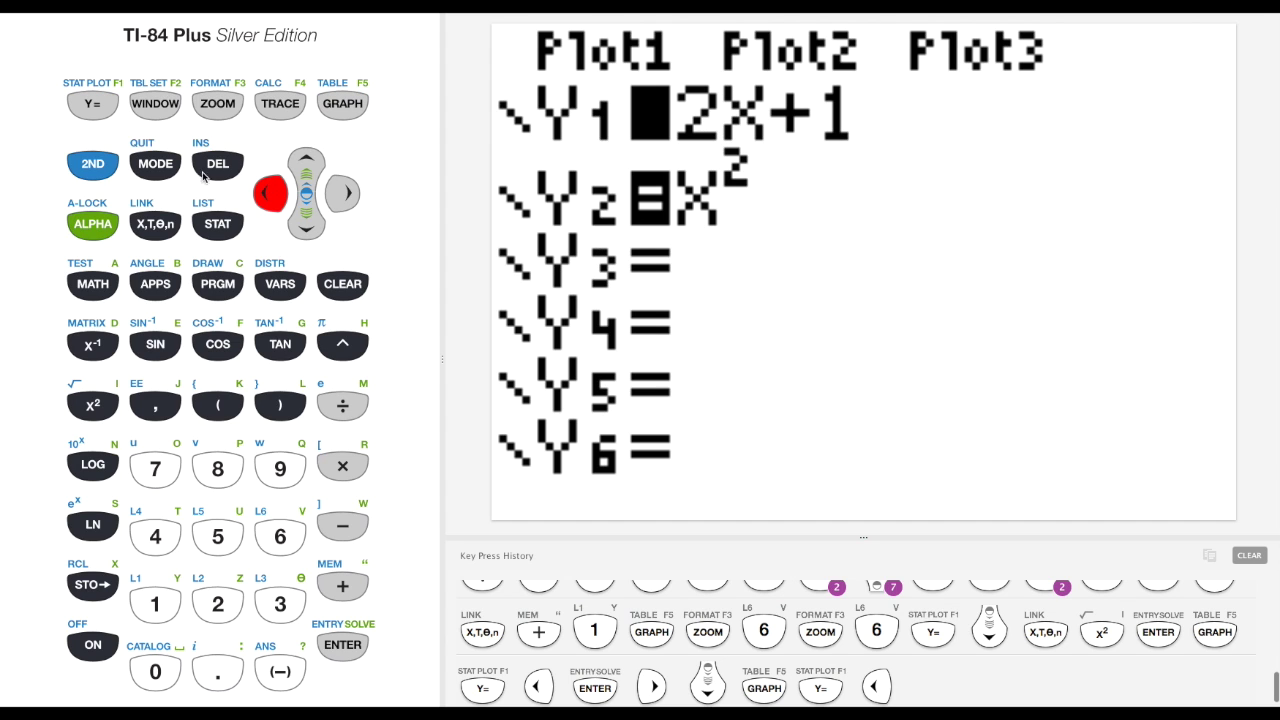
pyautogui.click(345, 642)
pyautogui.click(343, 192)
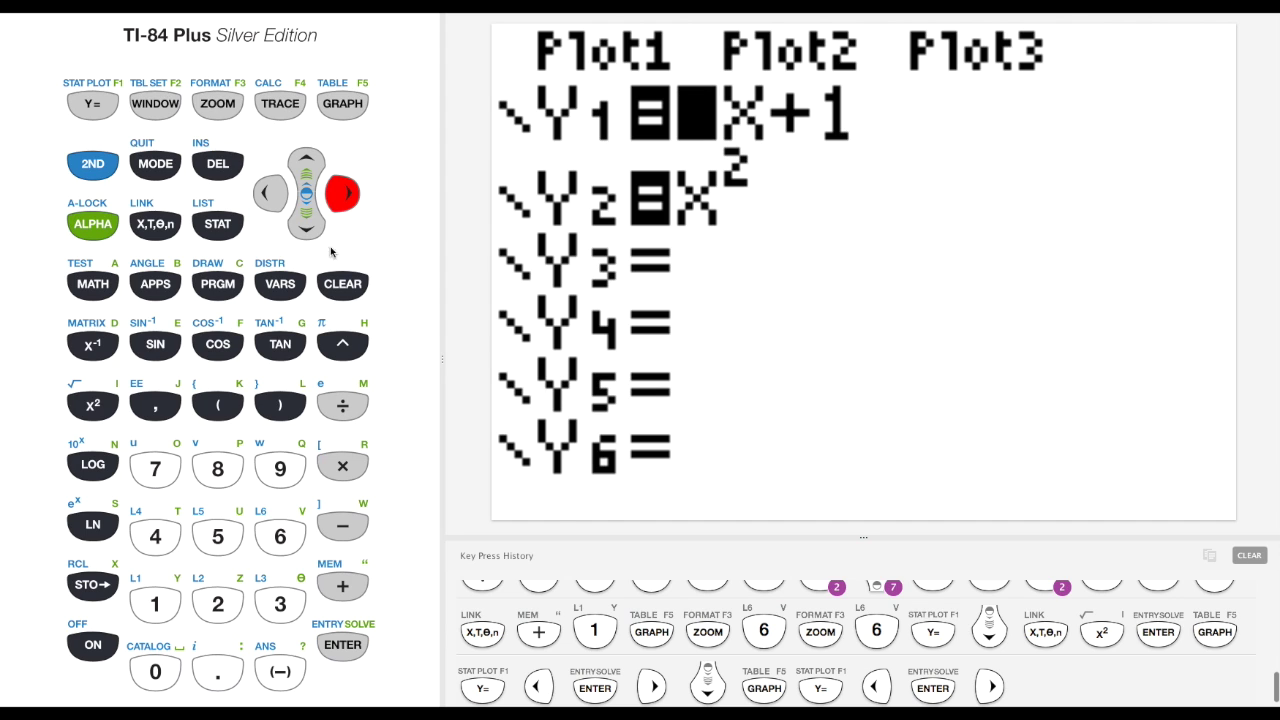
pyautogui.click(306, 224)
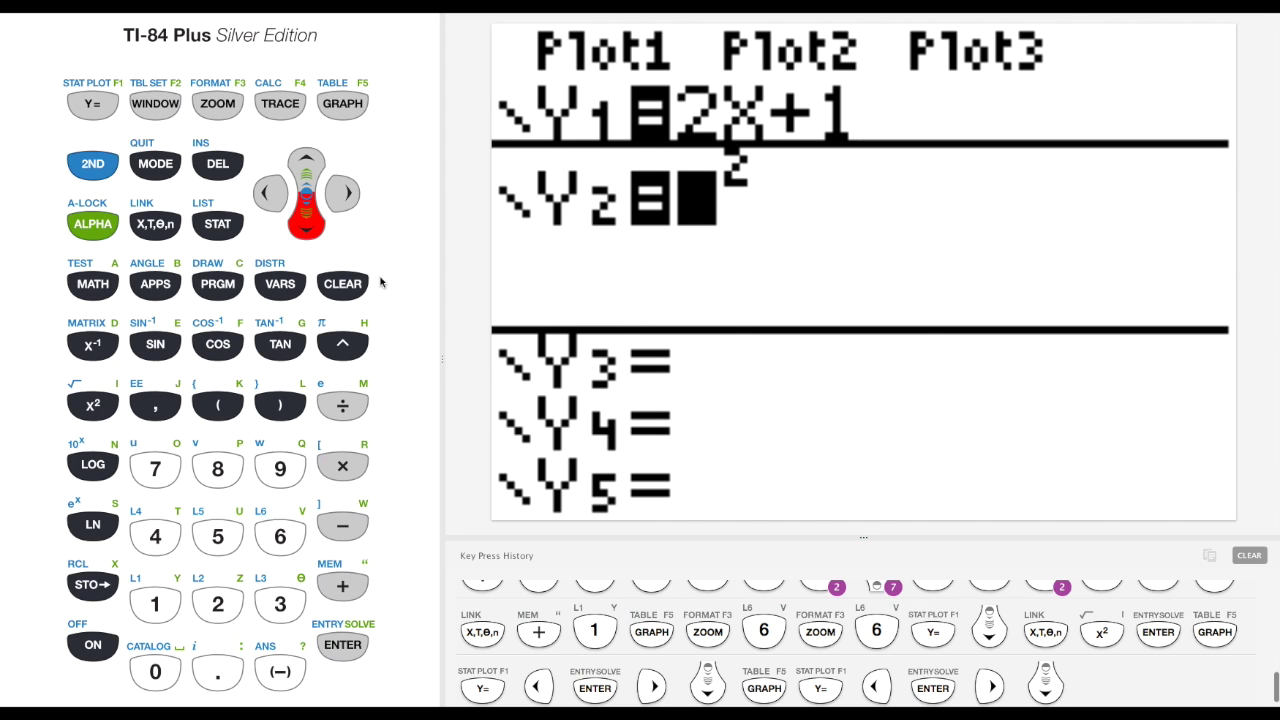
# Step: Clear Y2, enter .5X-2, and graph it together with 2X+1
pyautogui.click(352, 286)
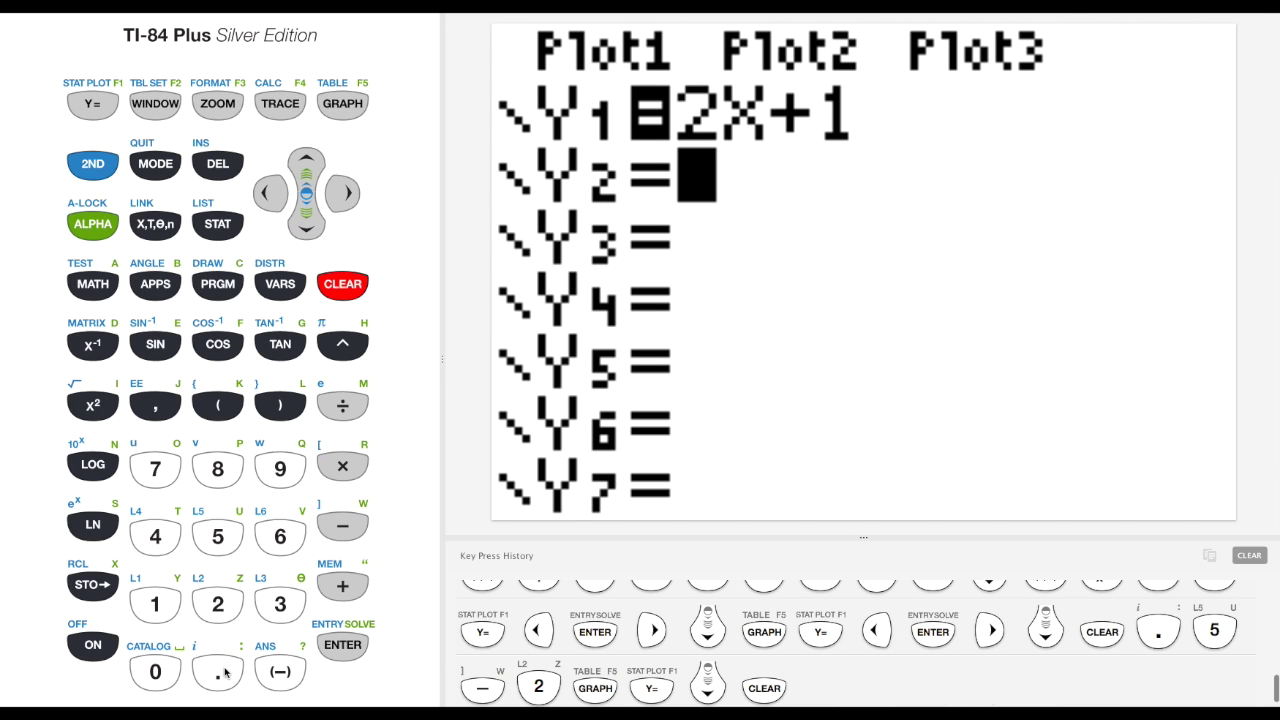
pyautogui.click(224, 673)
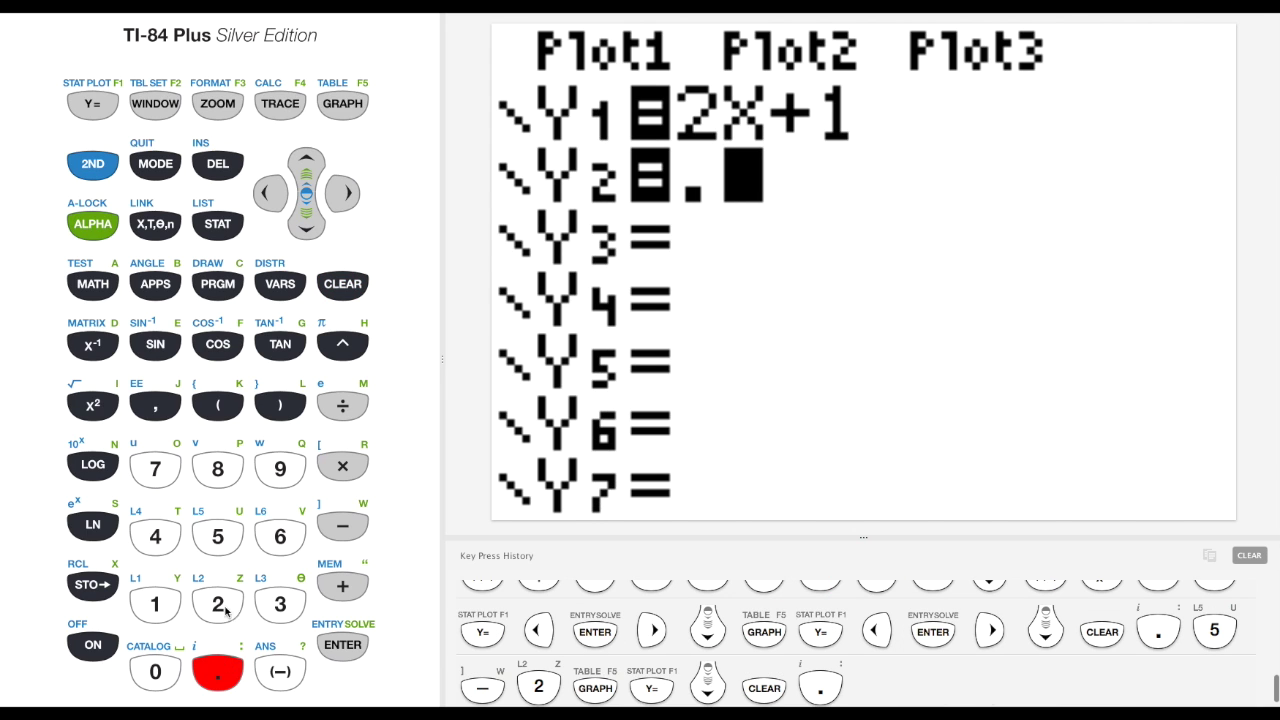
pyautogui.click(217, 537)
pyautogui.click(155, 225)
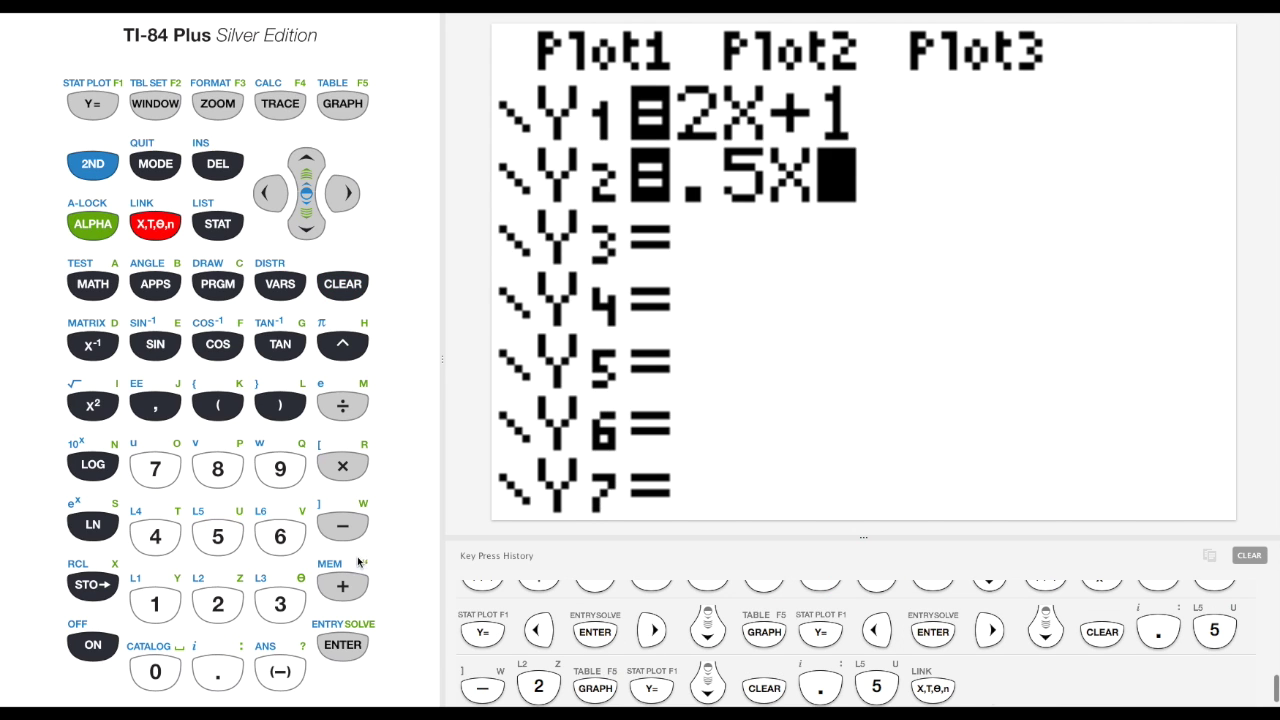
pyautogui.click(341, 528)
pyautogui.click(220, 605)
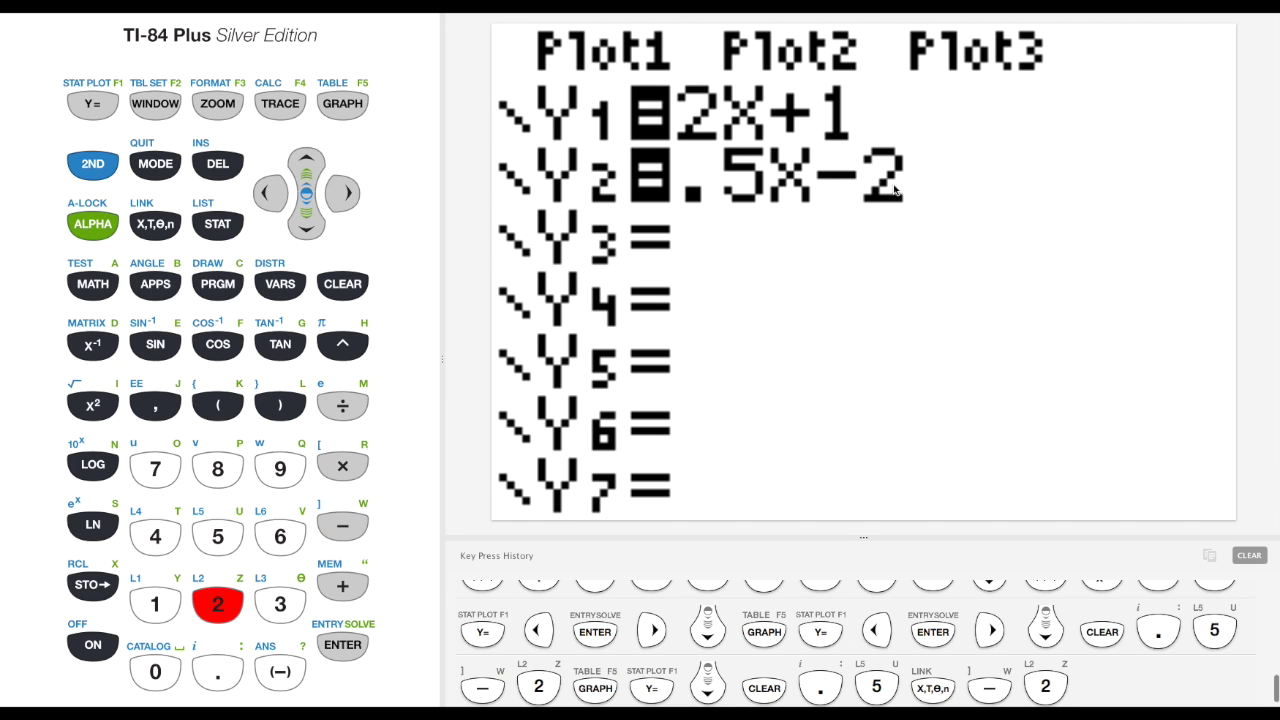
pyautogui.click(345, 106)
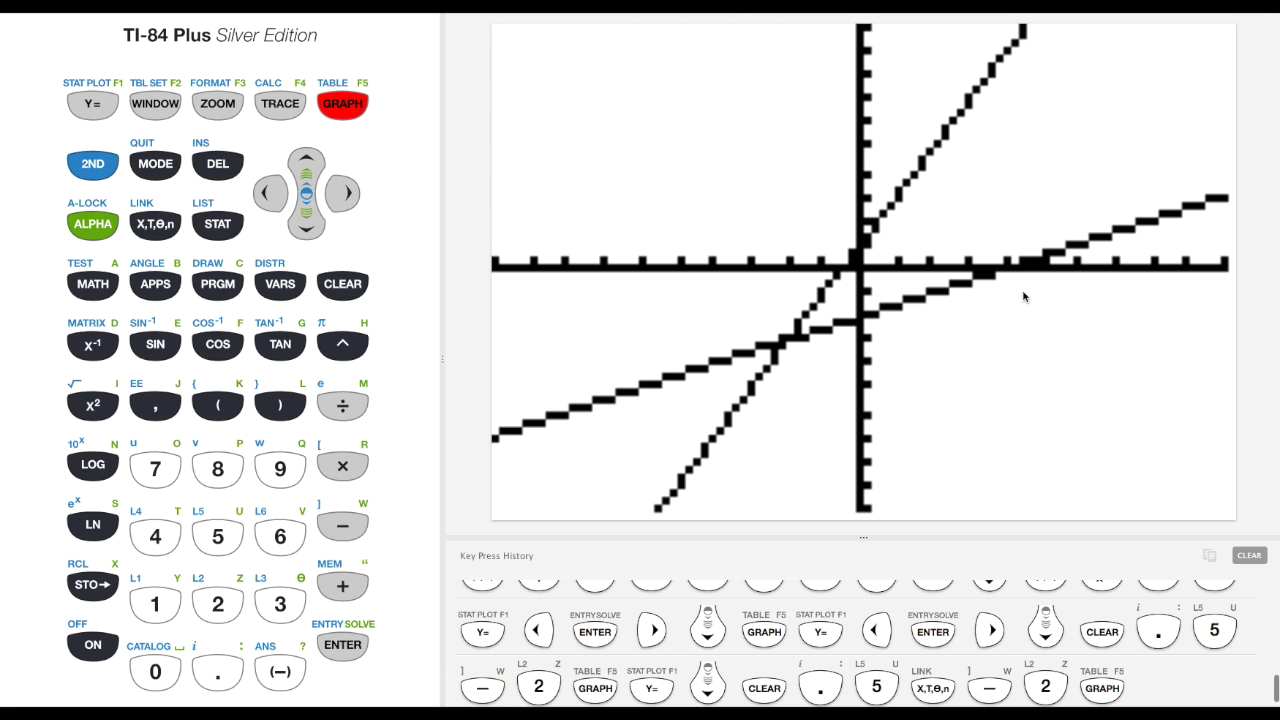
# Step: Trace three steps right along Y1=2X+1, jump to Y2=.5X-2, then back to Y1
pyautogui.click(285, 106)
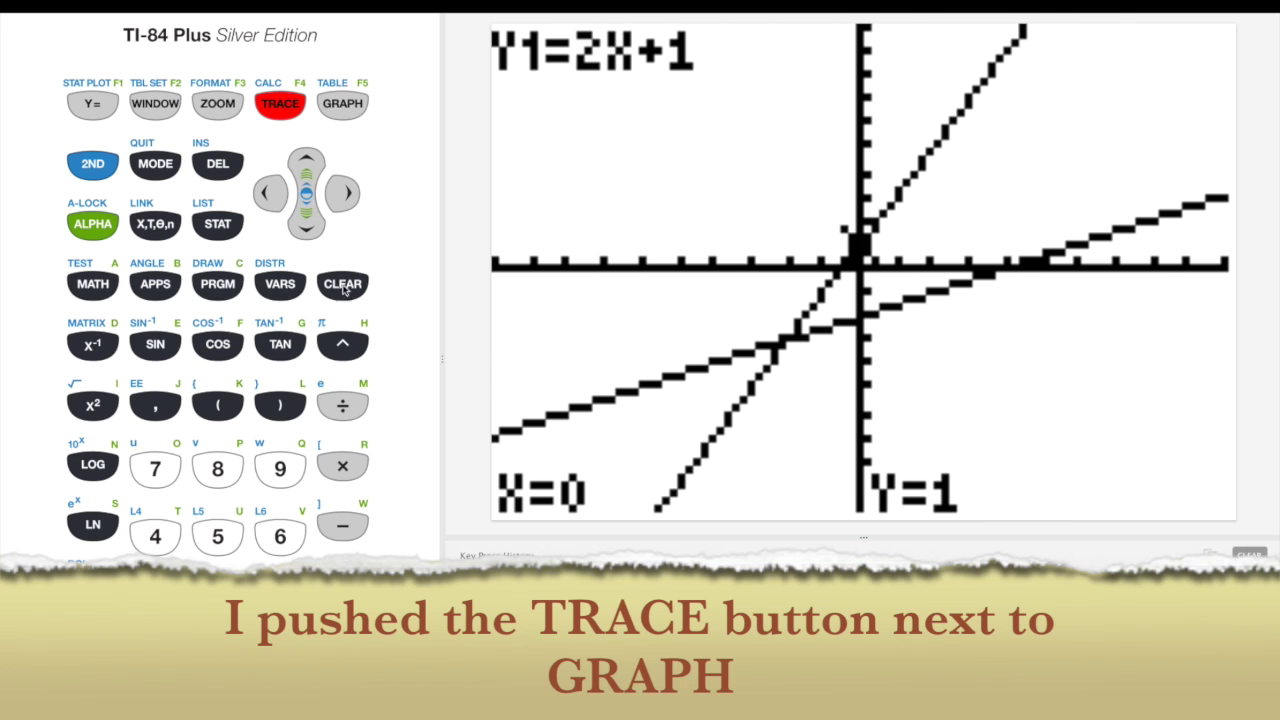
pyautogui.click(343, 193)
pyautogui.click(343, 193)
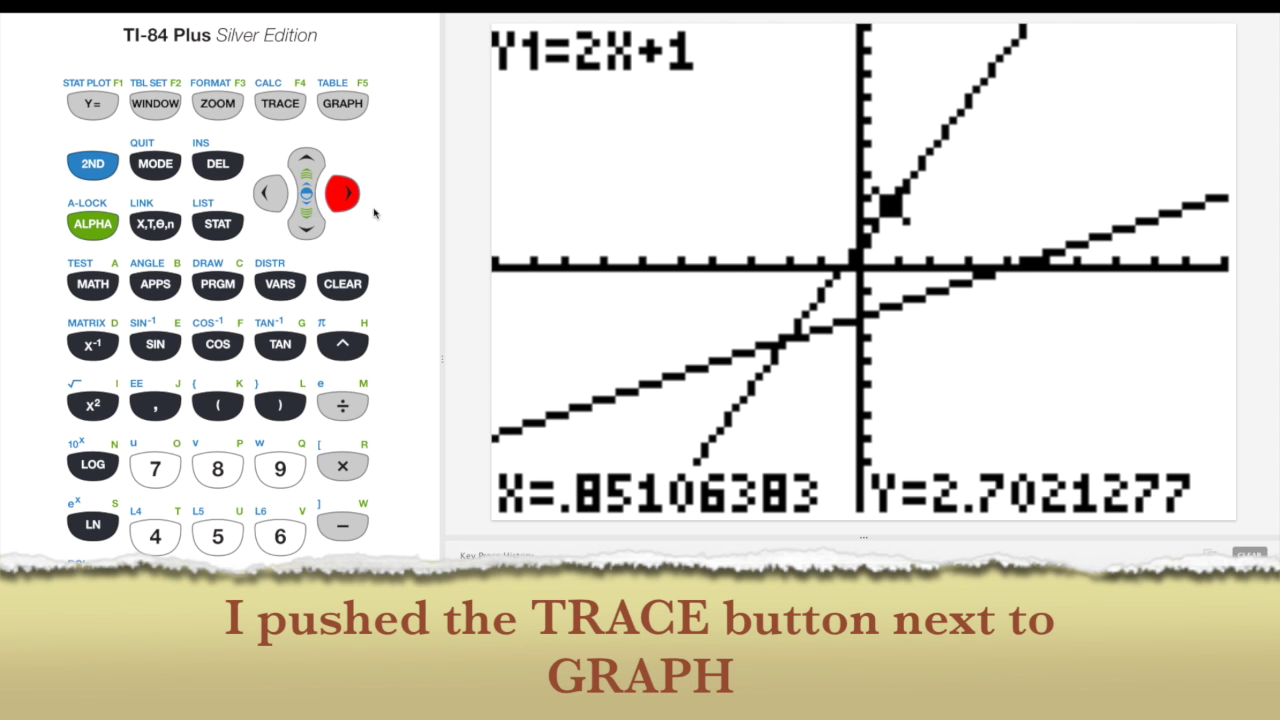
pyautogui.click(343, 195)
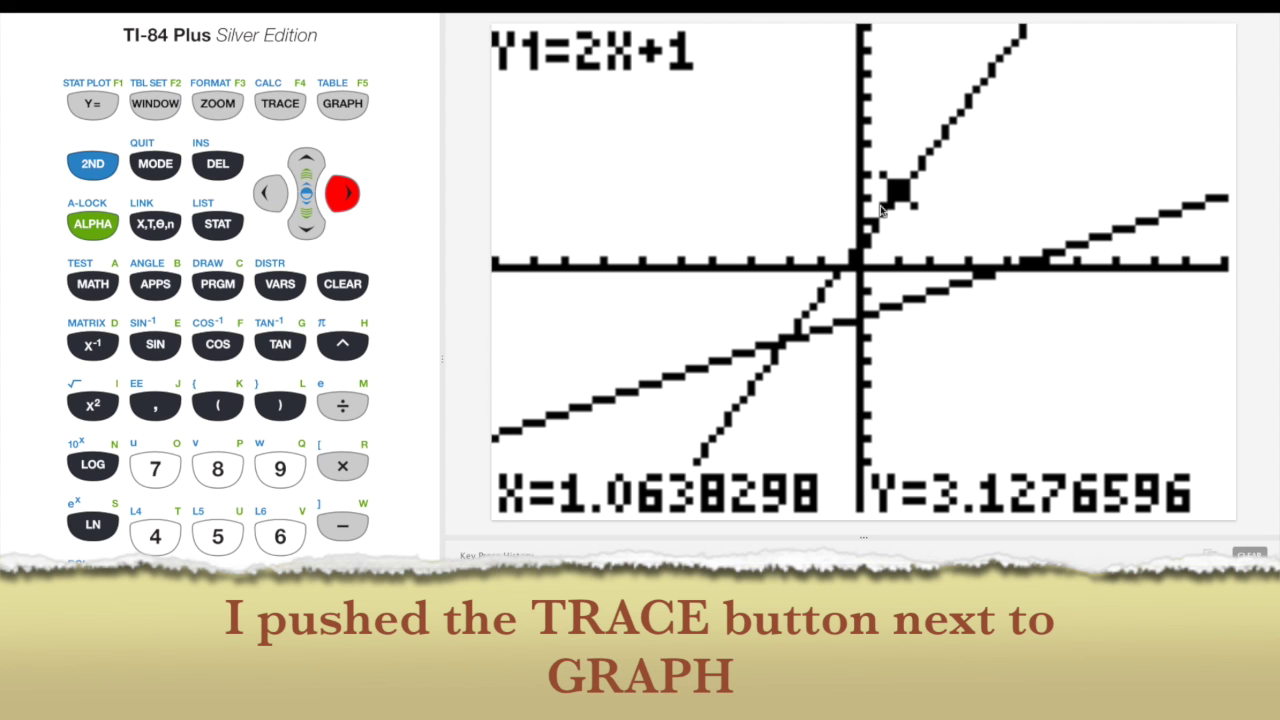
pyautogui.click(307, 228)
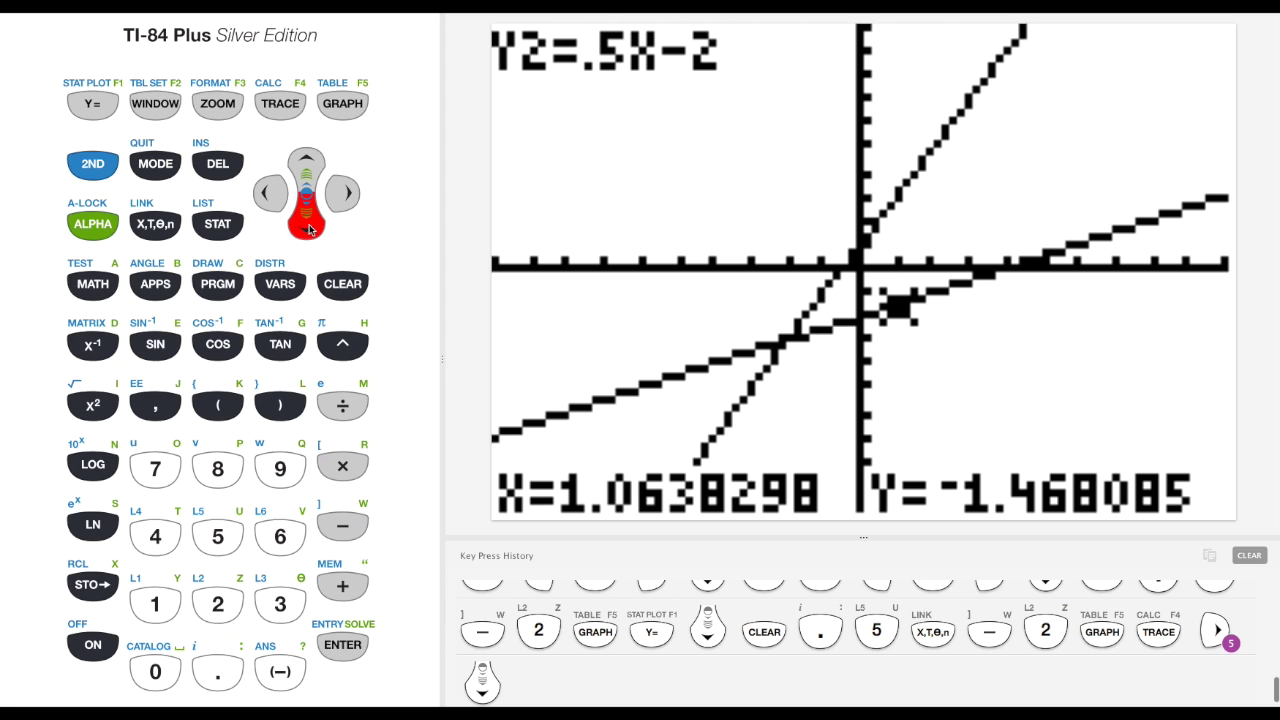
pyautogui.click(309, 160)
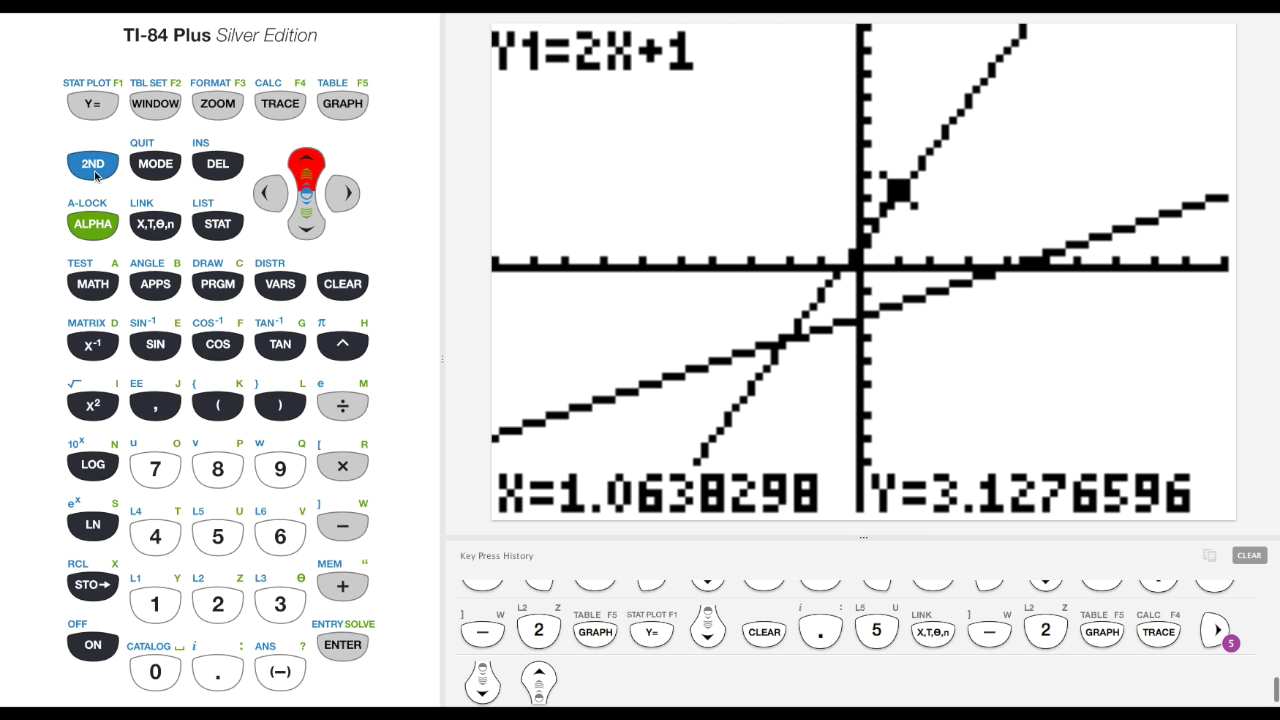
# Step: Choose intersect (option 5) from the CALCULATE menu to get the 'First curve?' prompt
pyautogui.click(94, 166)
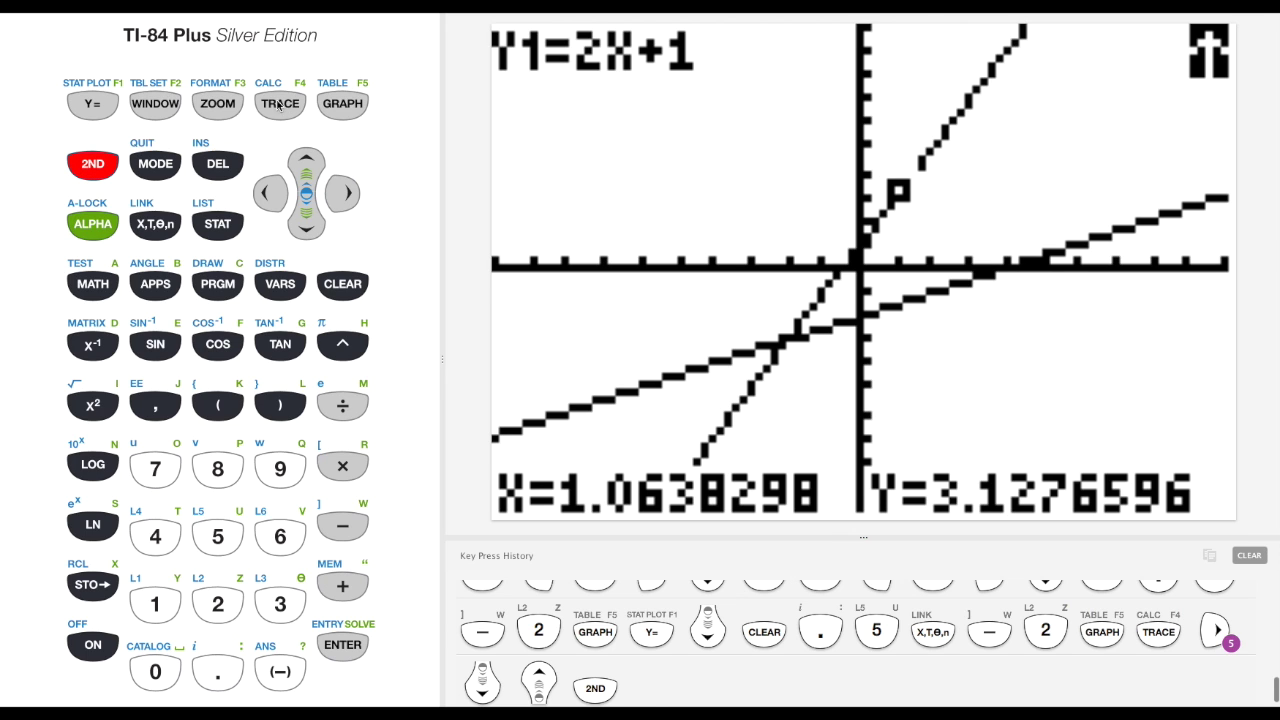
pyautogui.click(279, 104)
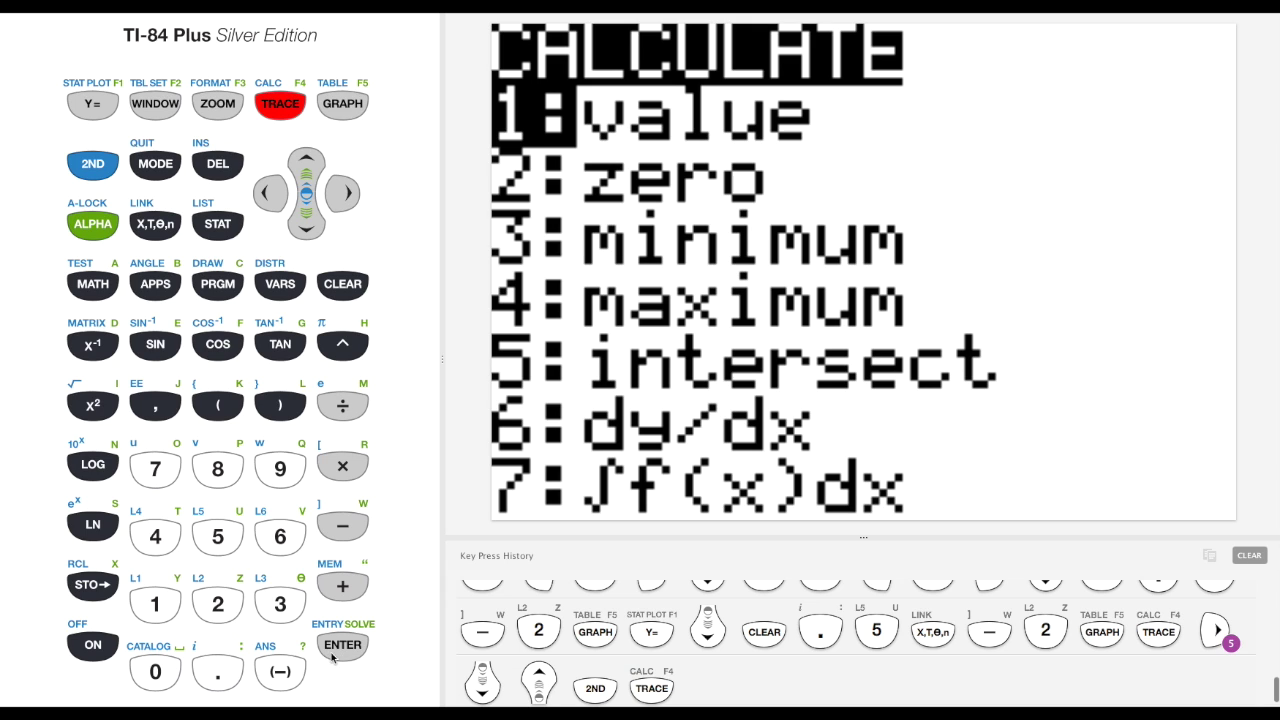
pyautogui.click(216, 538)
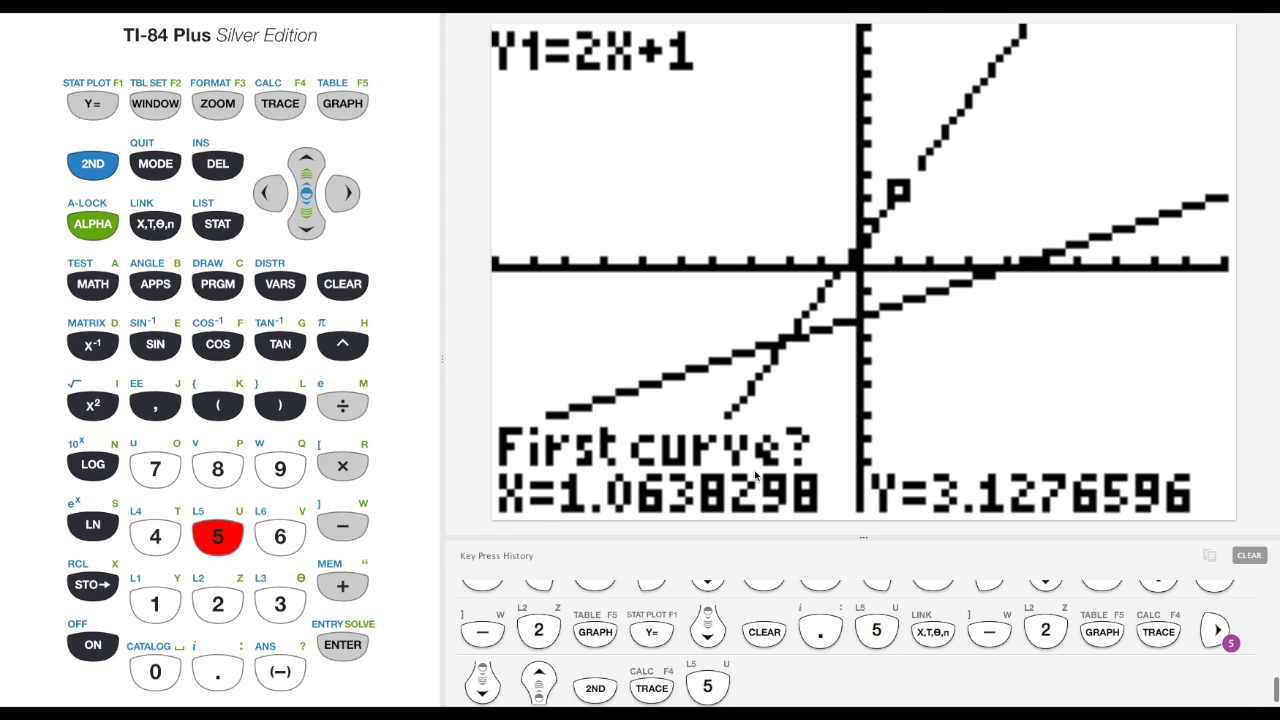
# Step: Accept Y1, Y2 and the guess to compute the intersection at X=-2, Y=-3
pyautogui.click(352, 641)
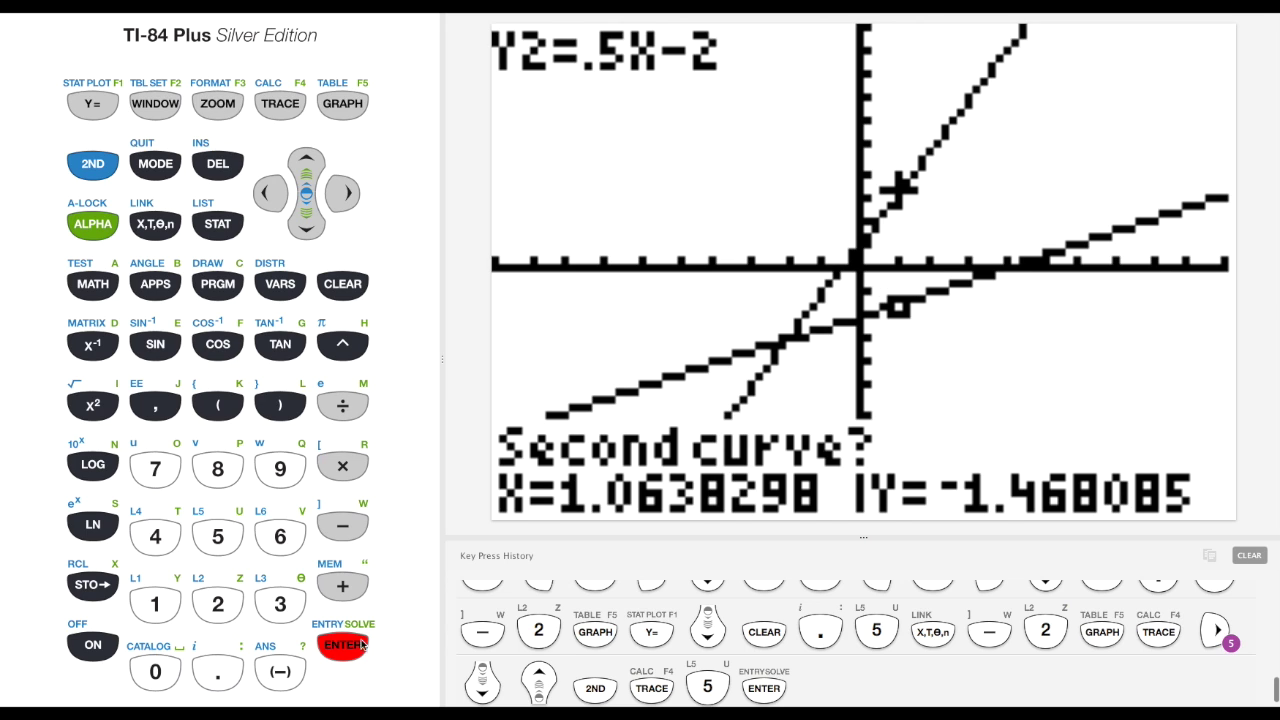
pyautogui.click(363, 645)
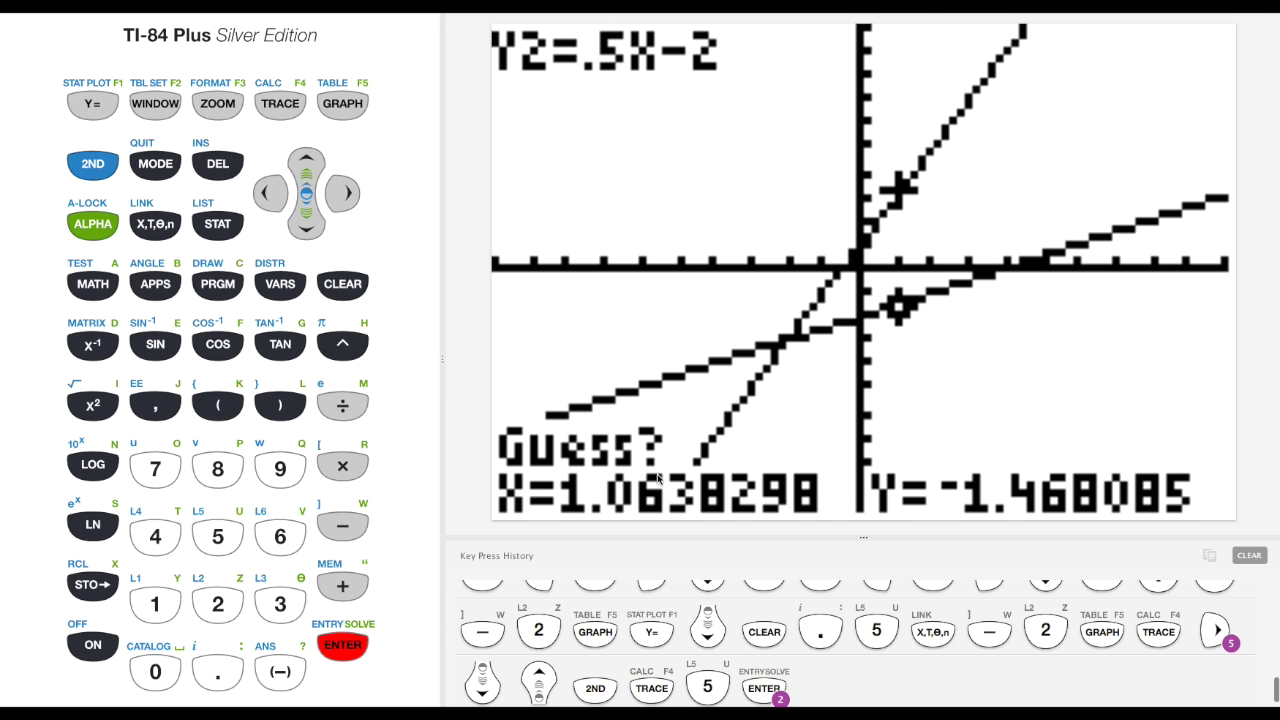
pyautogui.click(352, 646)
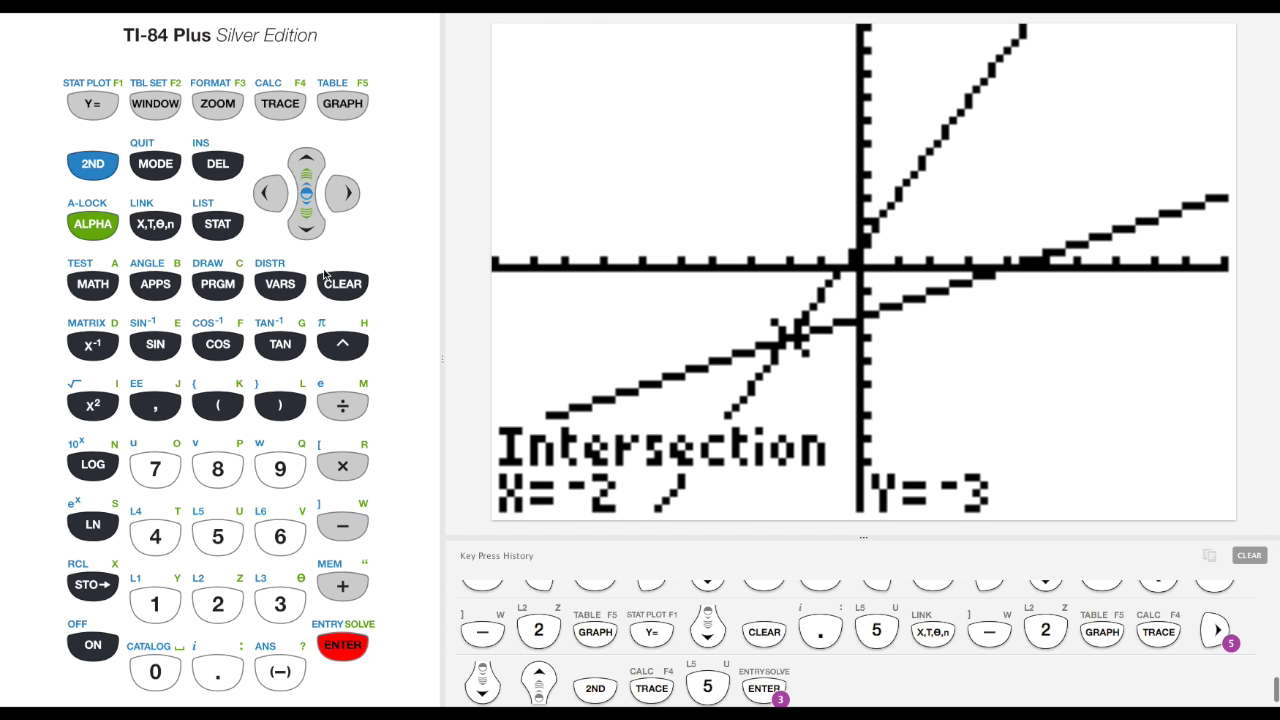
pyautogui.click(88, 168)
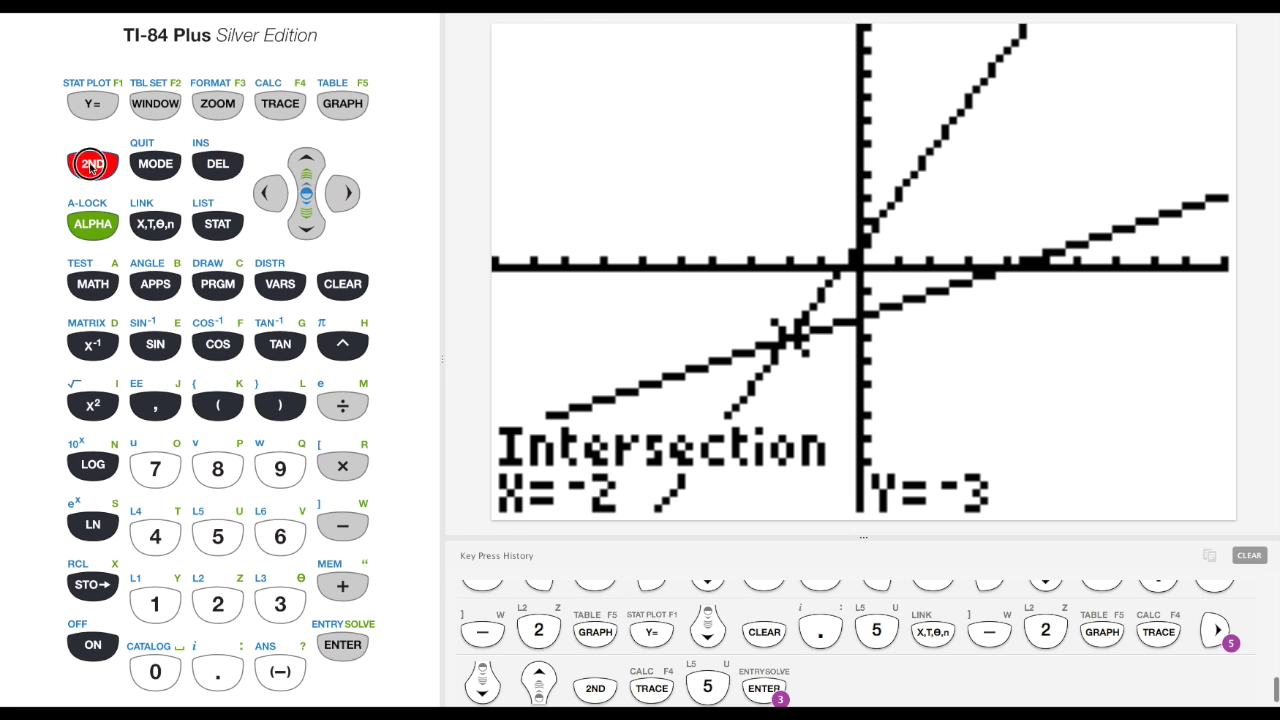
# Step: Quit the graph to the blank home screen with 2ND QUIT
pyautogui.click(158, 165)
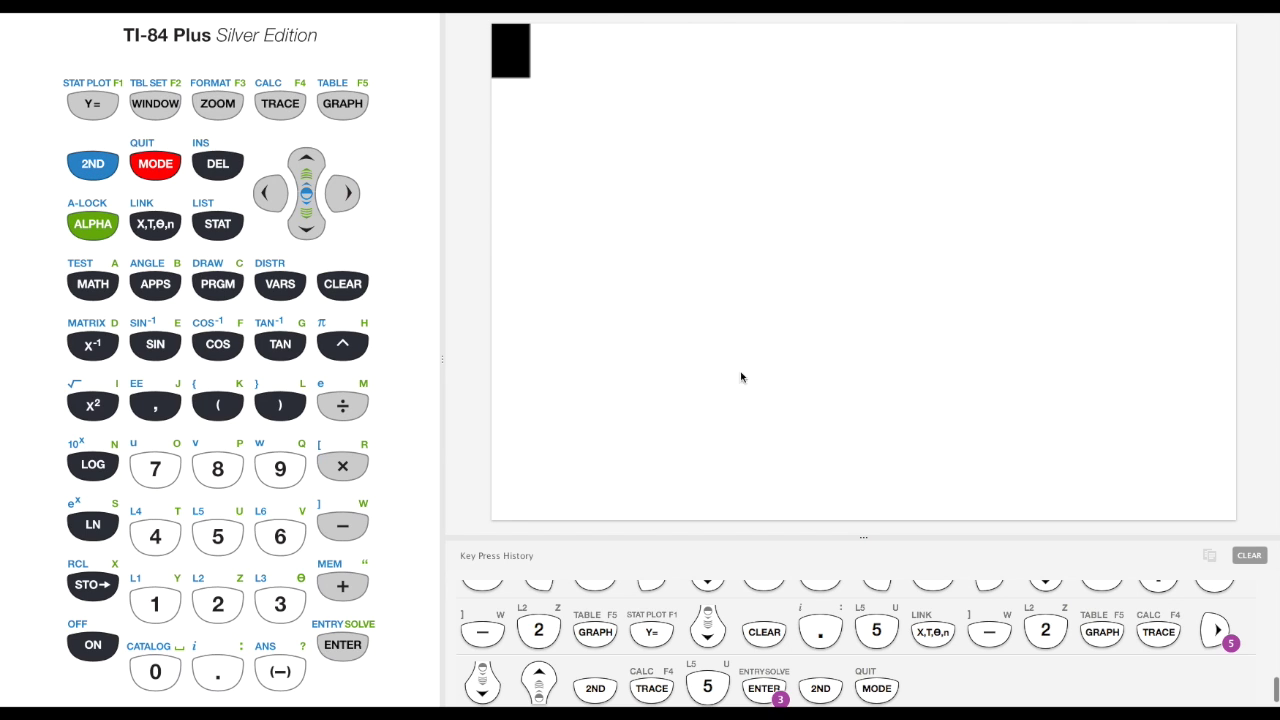